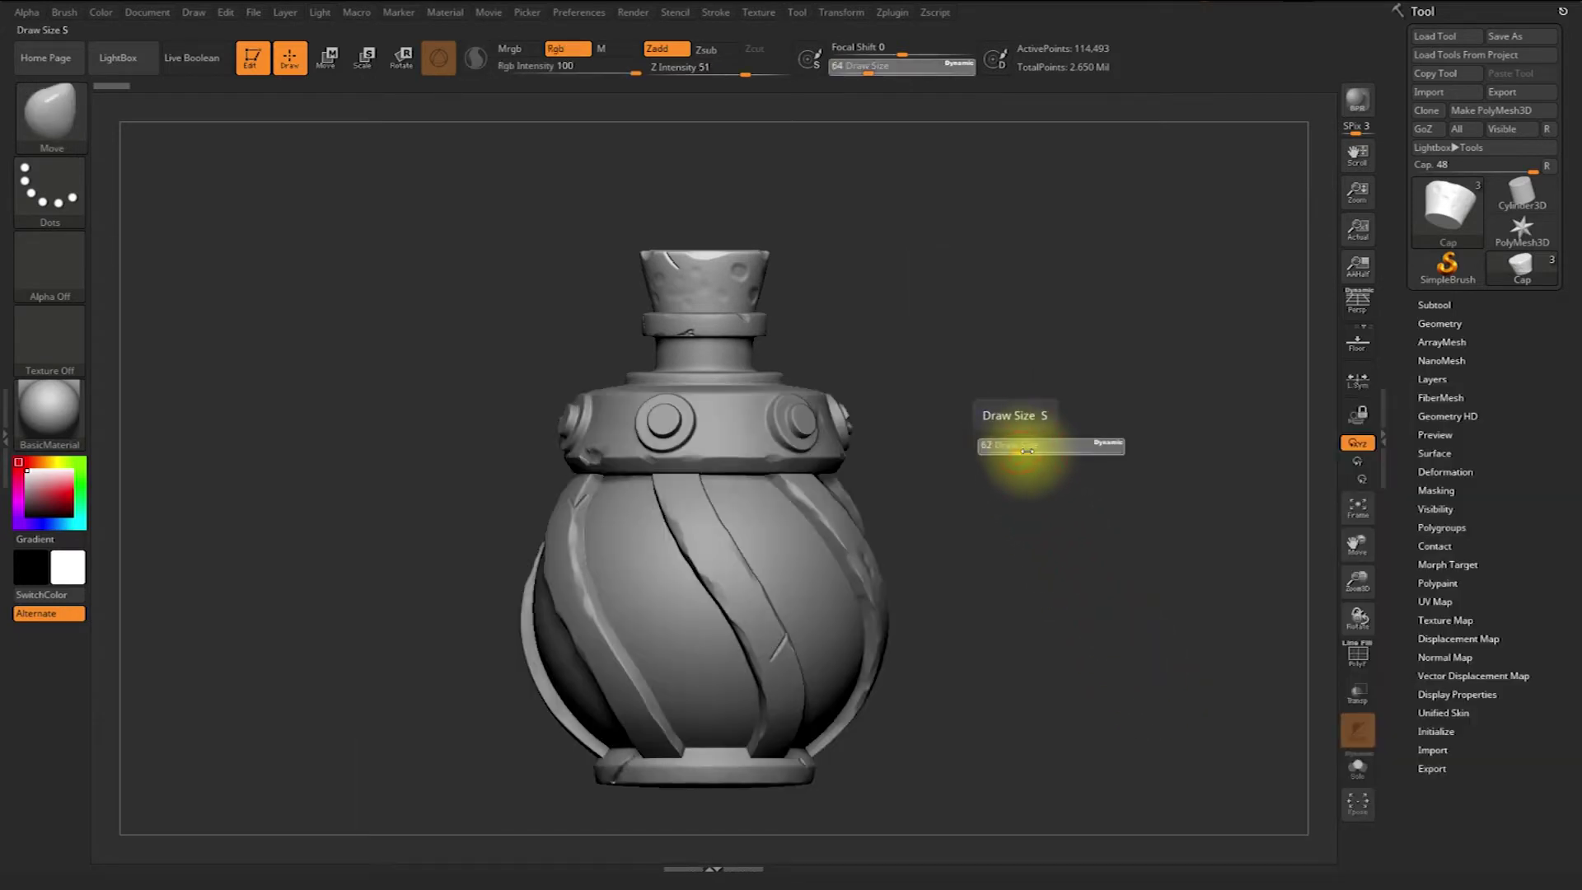
# Set the Move brush's draw size to 415 and activate radial symmetry around the Y axis on the cap
pyautogui.moveTo(1028, 530)
pyautogui.mouseDown()
pyautogui.moveTo(1031, 505)
pyautogui.moveTo(1025, 540)
pyautogui.moveTo(899, 592)
pyautogui.mouseUp()
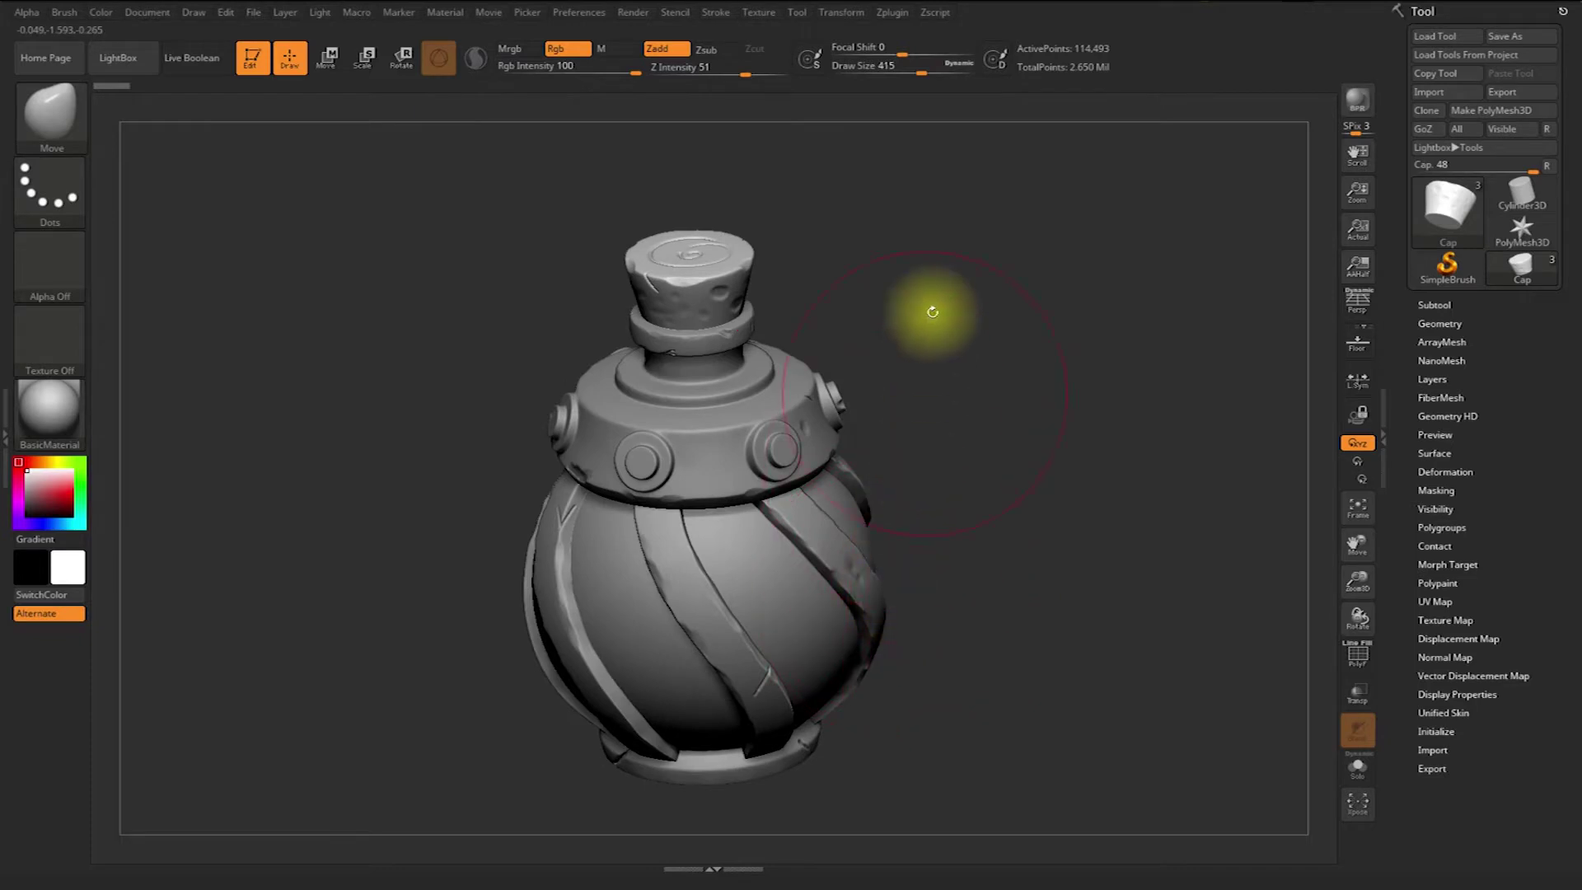
pyautogui.click(841, 11)
pyautogui.click(900, 417)
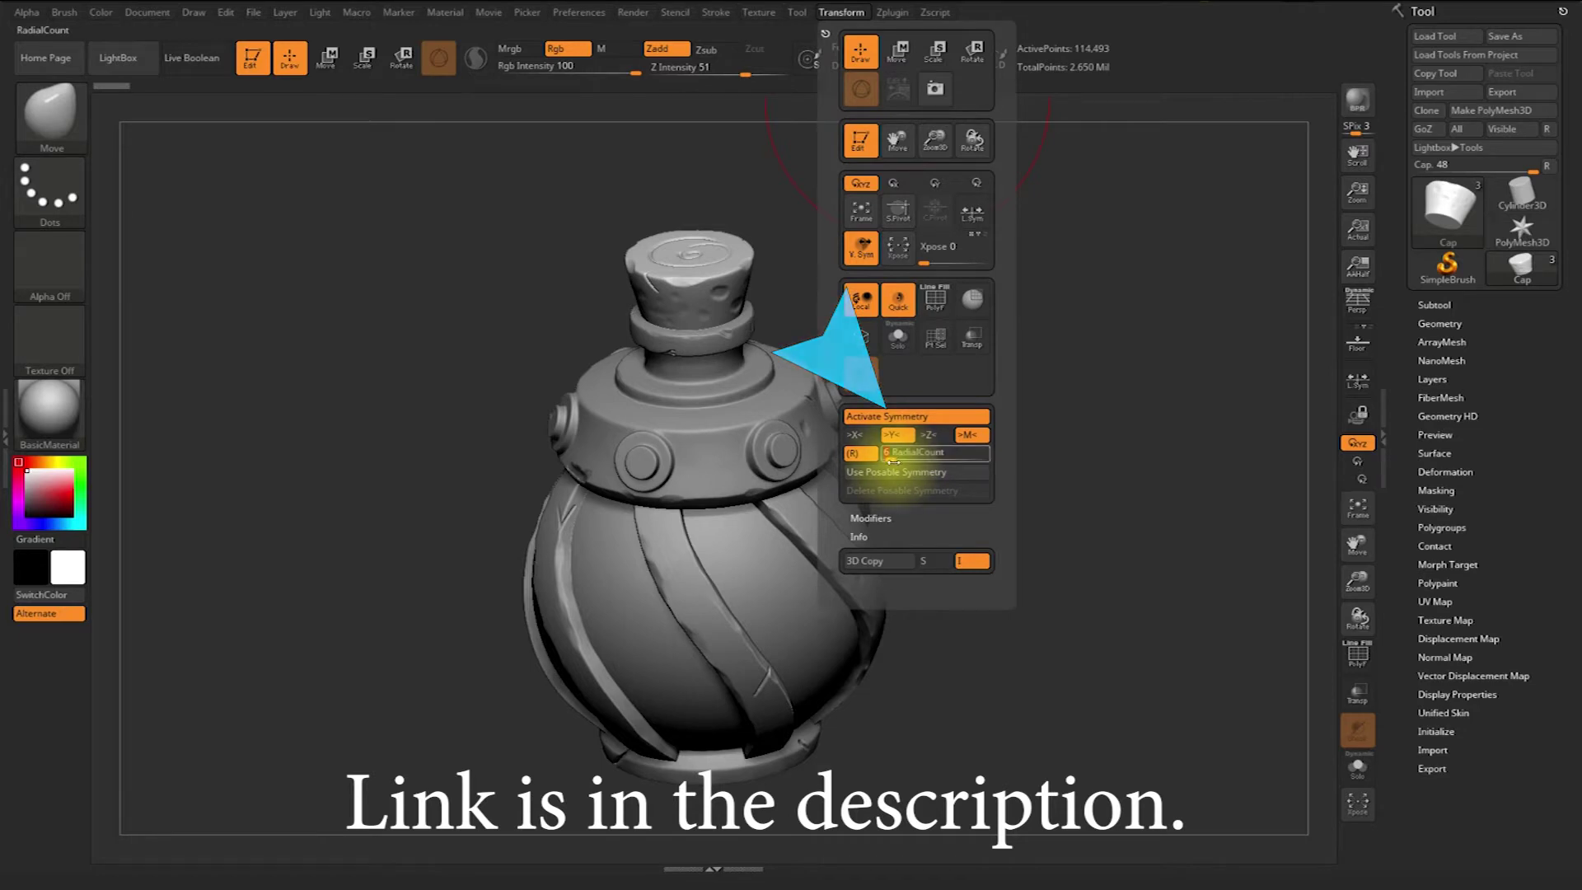
pyautogui.moveTo(950, 544); pyautogui.dragTo(883, 583)
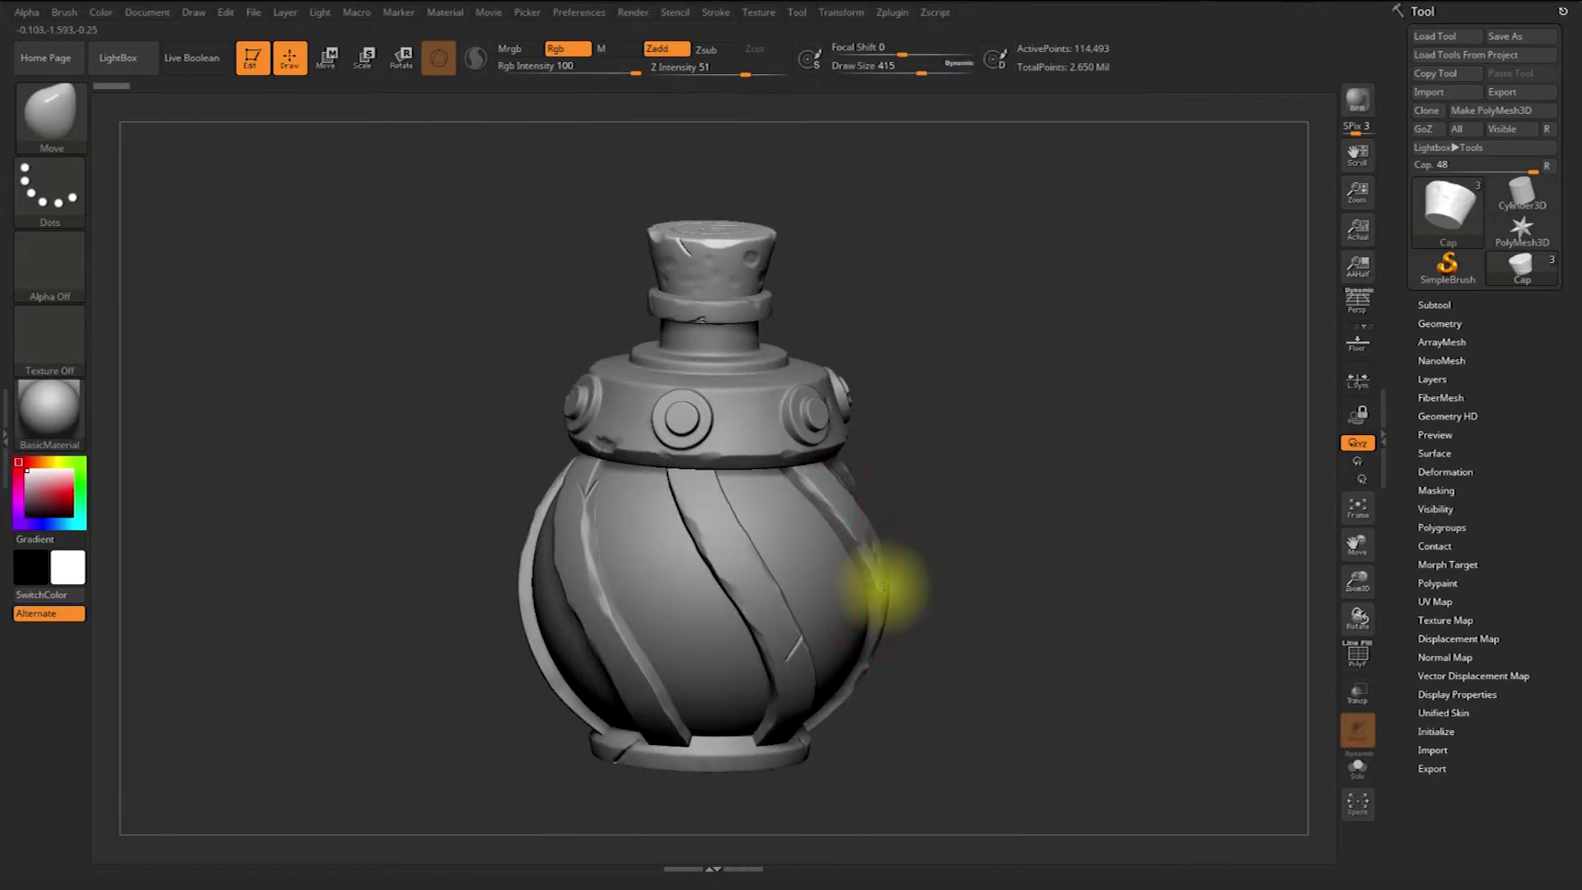
# Make the Design subtool with the spiral bands active and turn on symmetry for it
pyautogui.keyDown('alt'); pyautogui.click(883, 587); pyautogui.keyUp('alt')
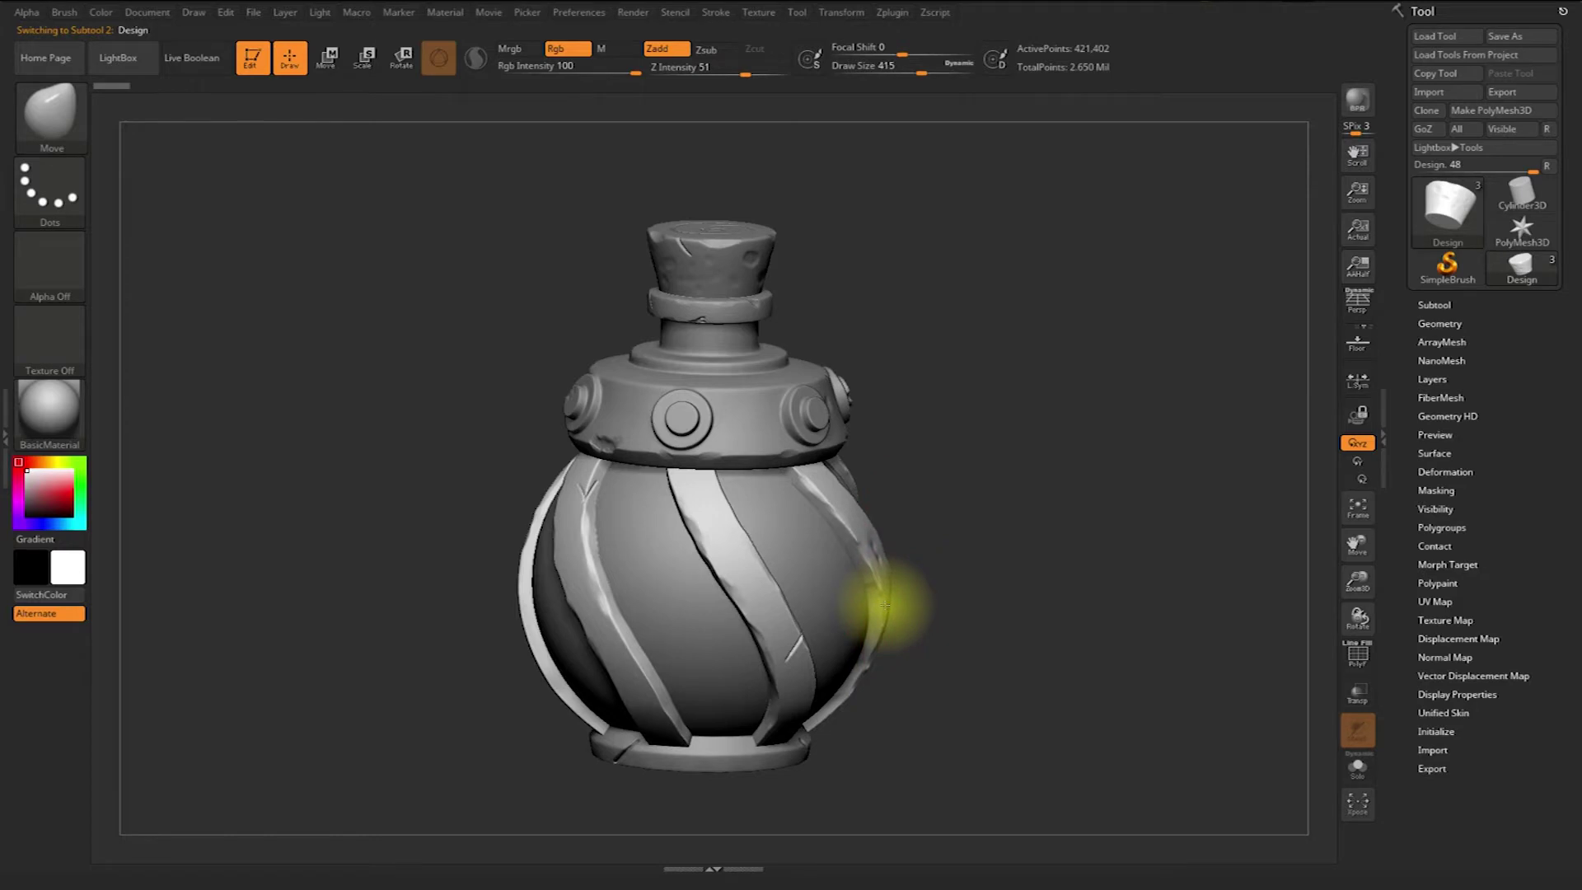
pyautogui.hotkey('ctrl', 'z')
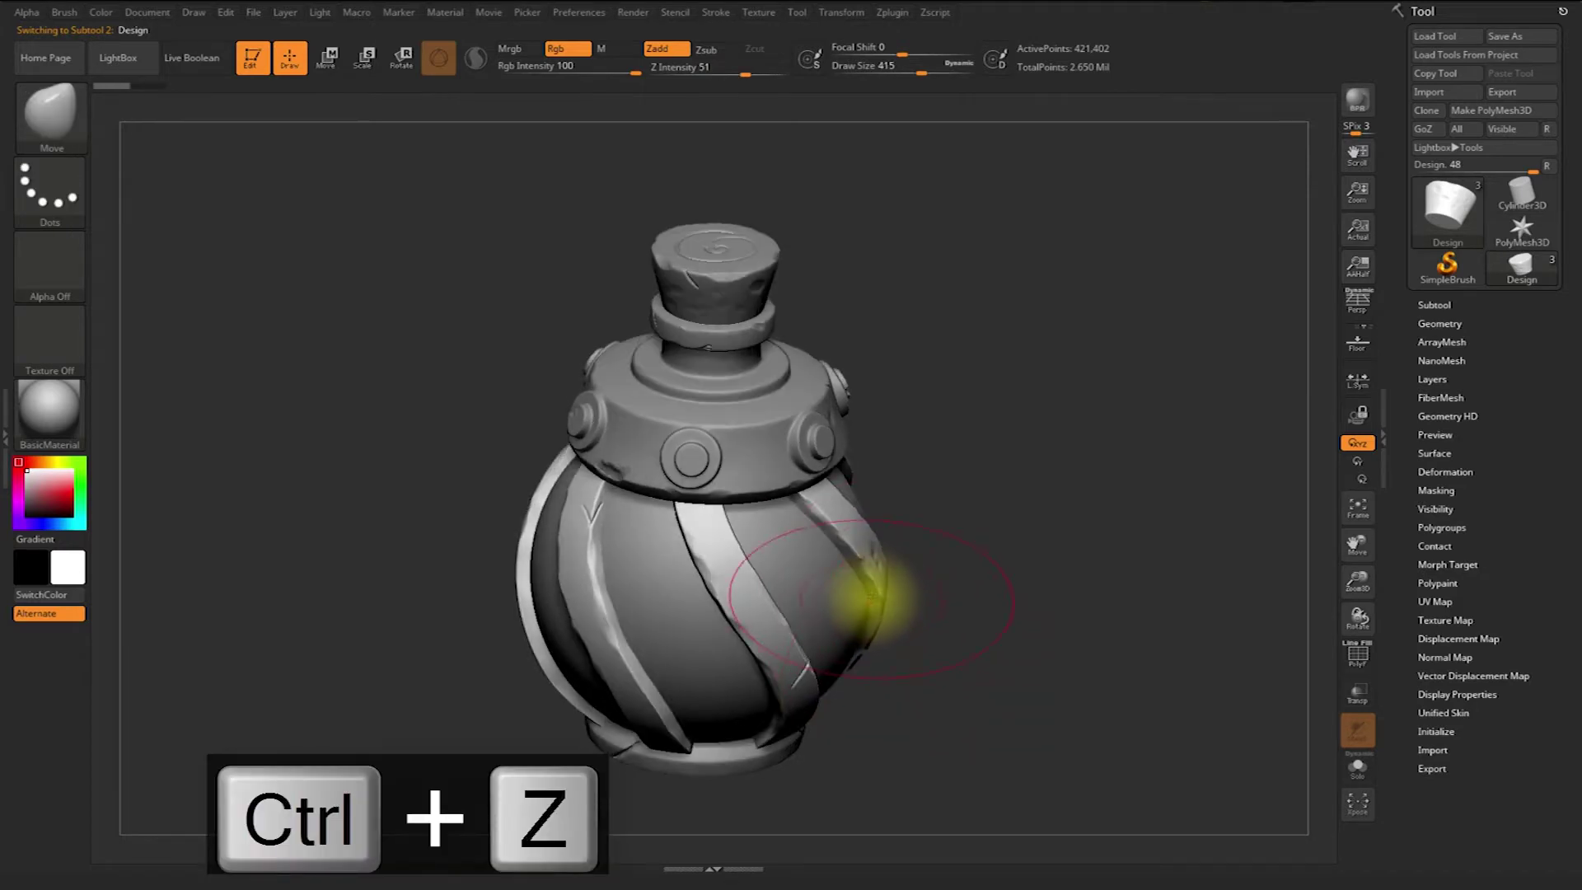
pyautogui.click(845, 14)
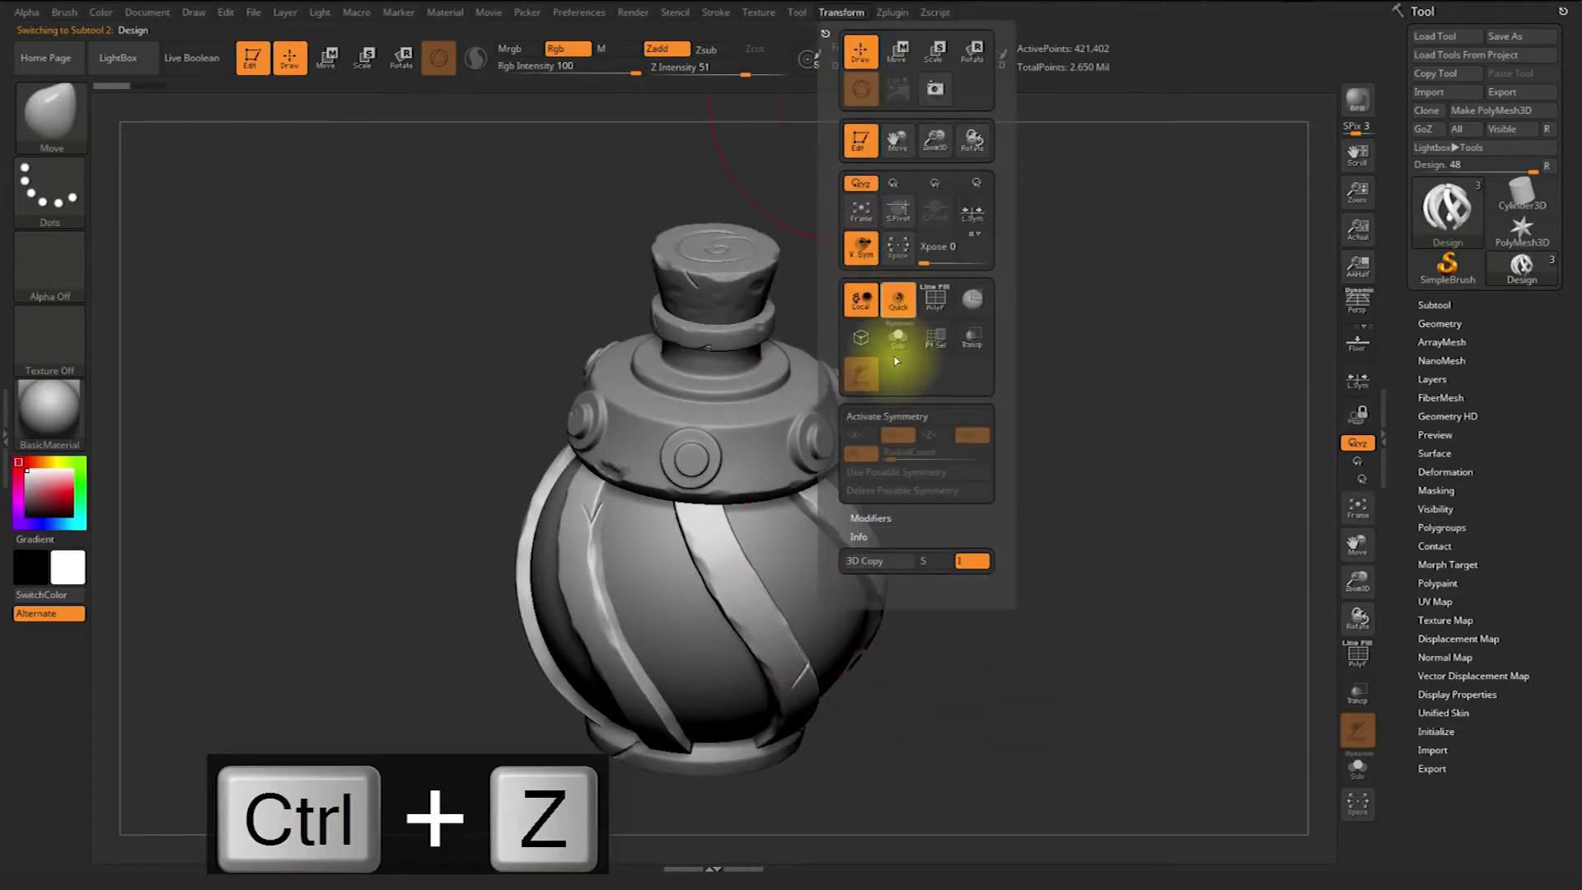
pyautogui.click(885, 418)
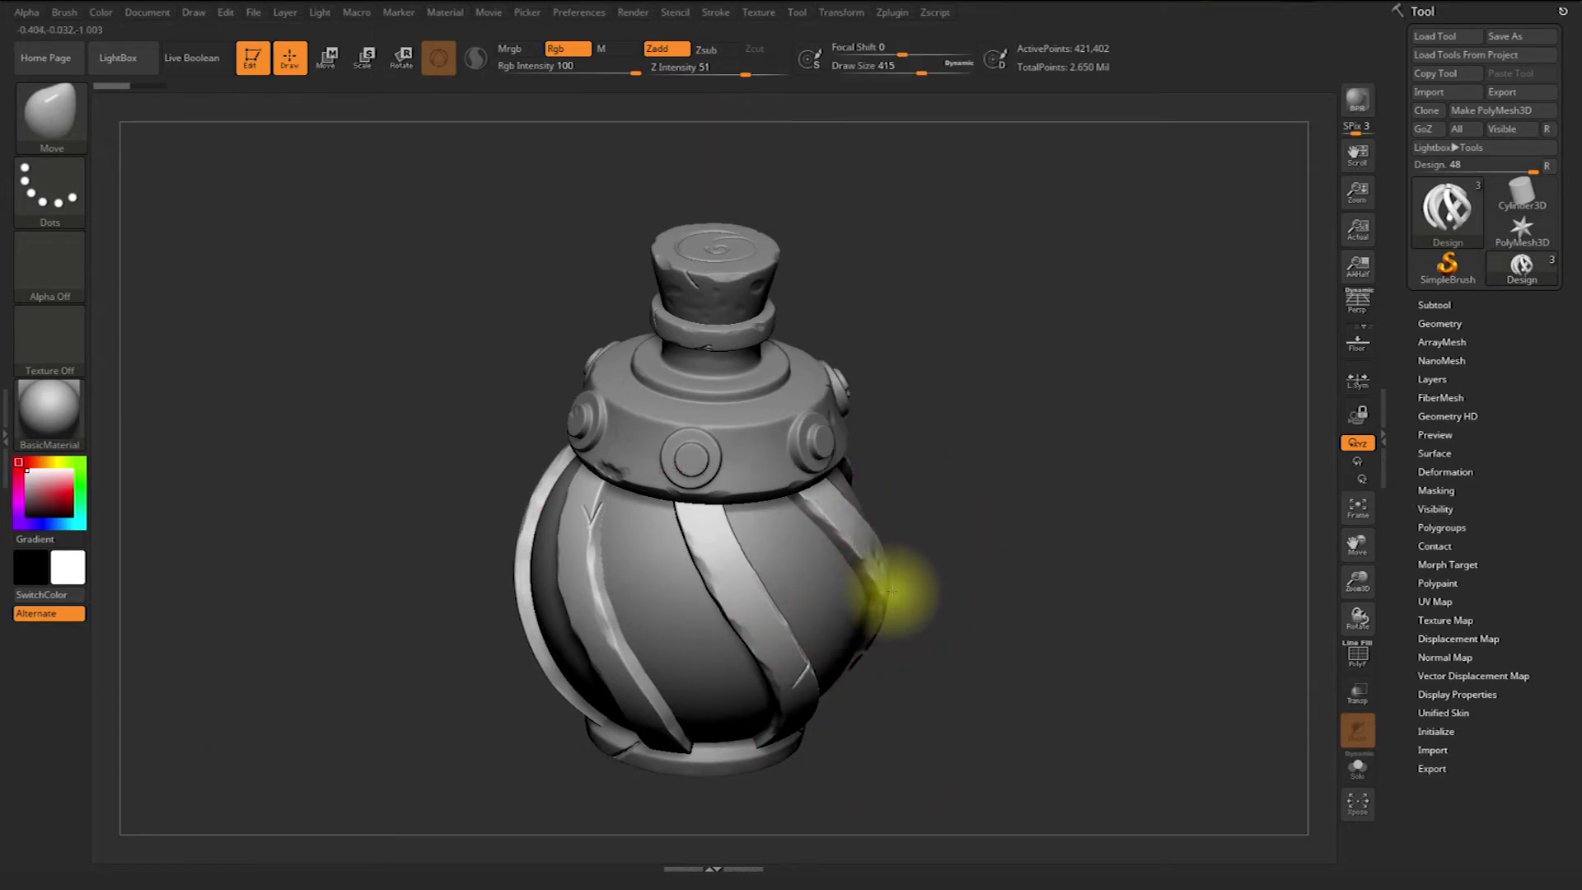
# Pull the spiral bands outward around the bottle's belly with the Move brush, reducing its draw size to 262
pyautogui.moveTo(908, 596); pyautogui.dragTo(926, 565)
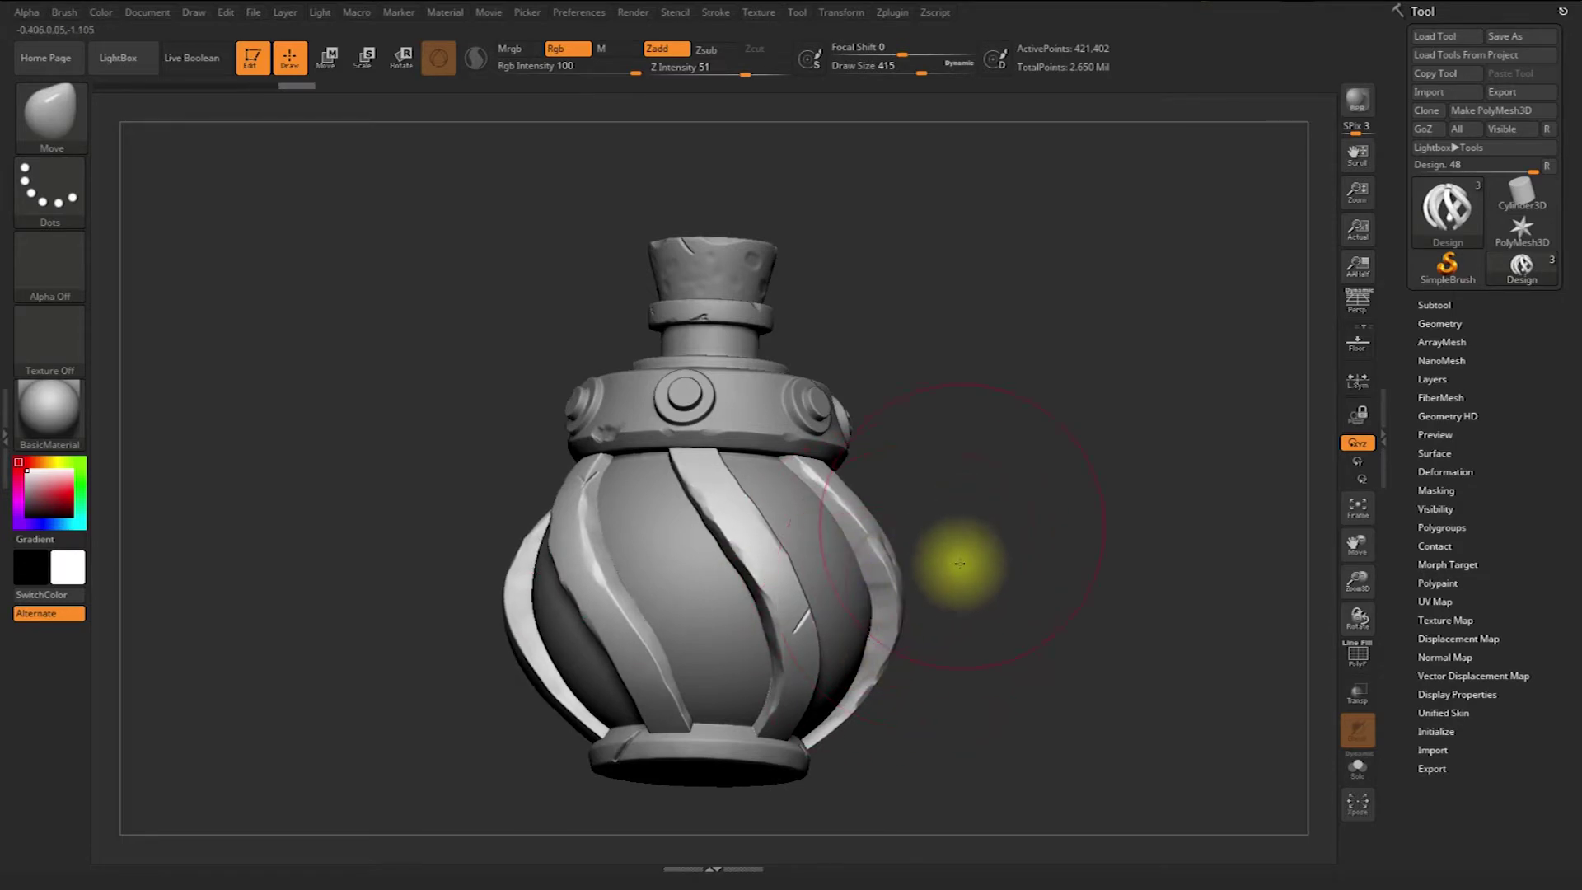
pyautogui.moveTo(961, 558)
pyautogui.mouseDown()
pyautogui.moveTo(961, 582)
pyautogui.moveTo(993, 512)
pyautogui.moveTo(957, 502)
pyautogui.mouseUp()
pyautogui.press('s')
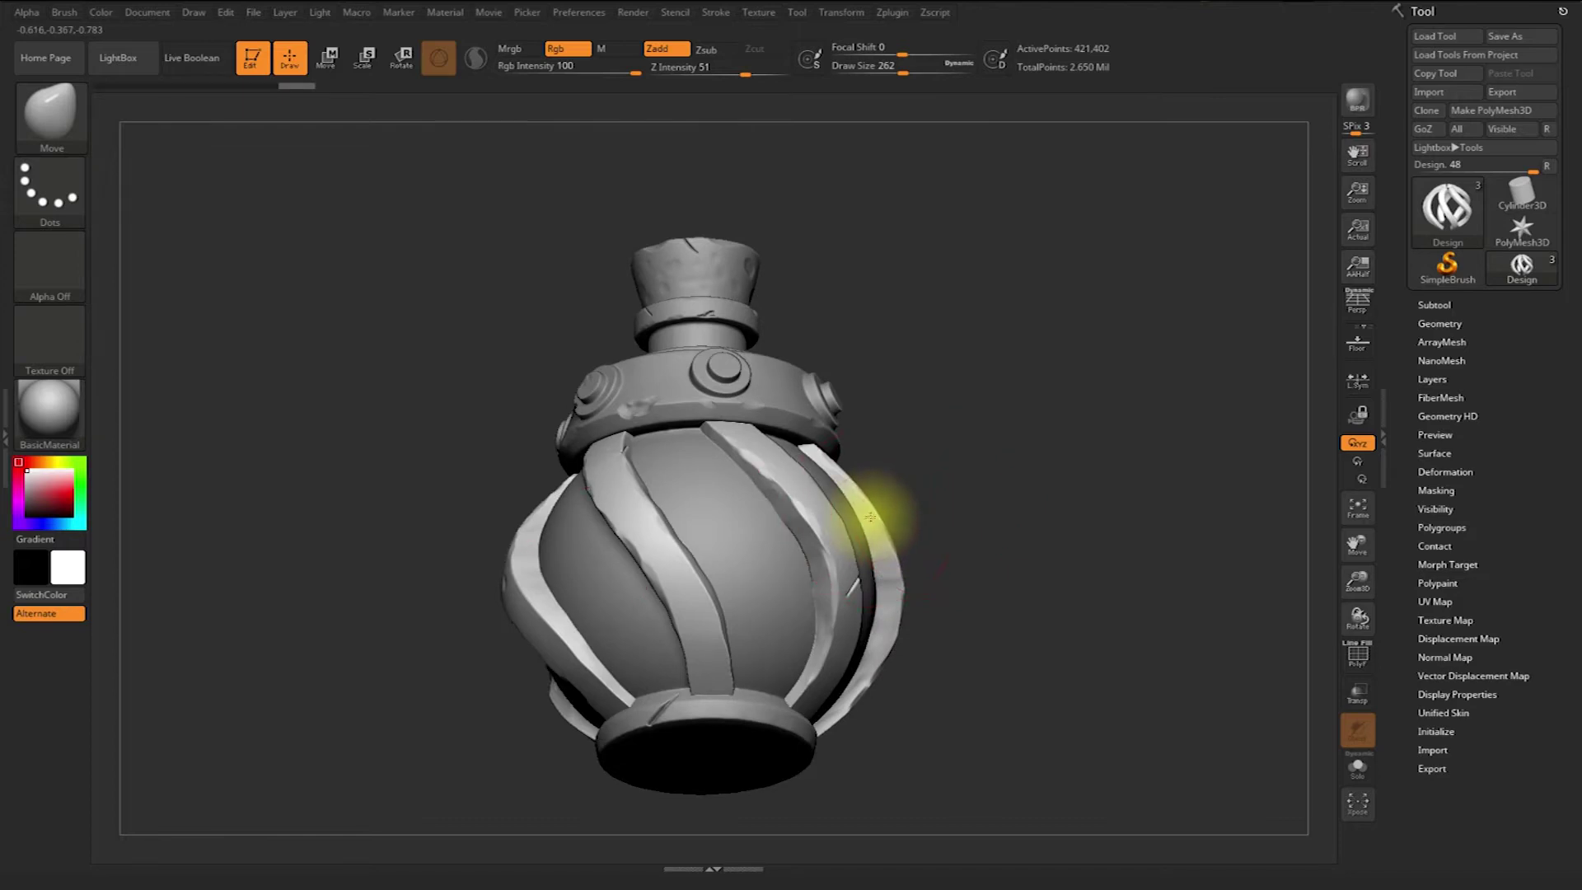
pyautogui.moveTo(908, 499); pyautogui.dragTo(926, 552)
pyautogui.hotkey('ctrl', 'z')
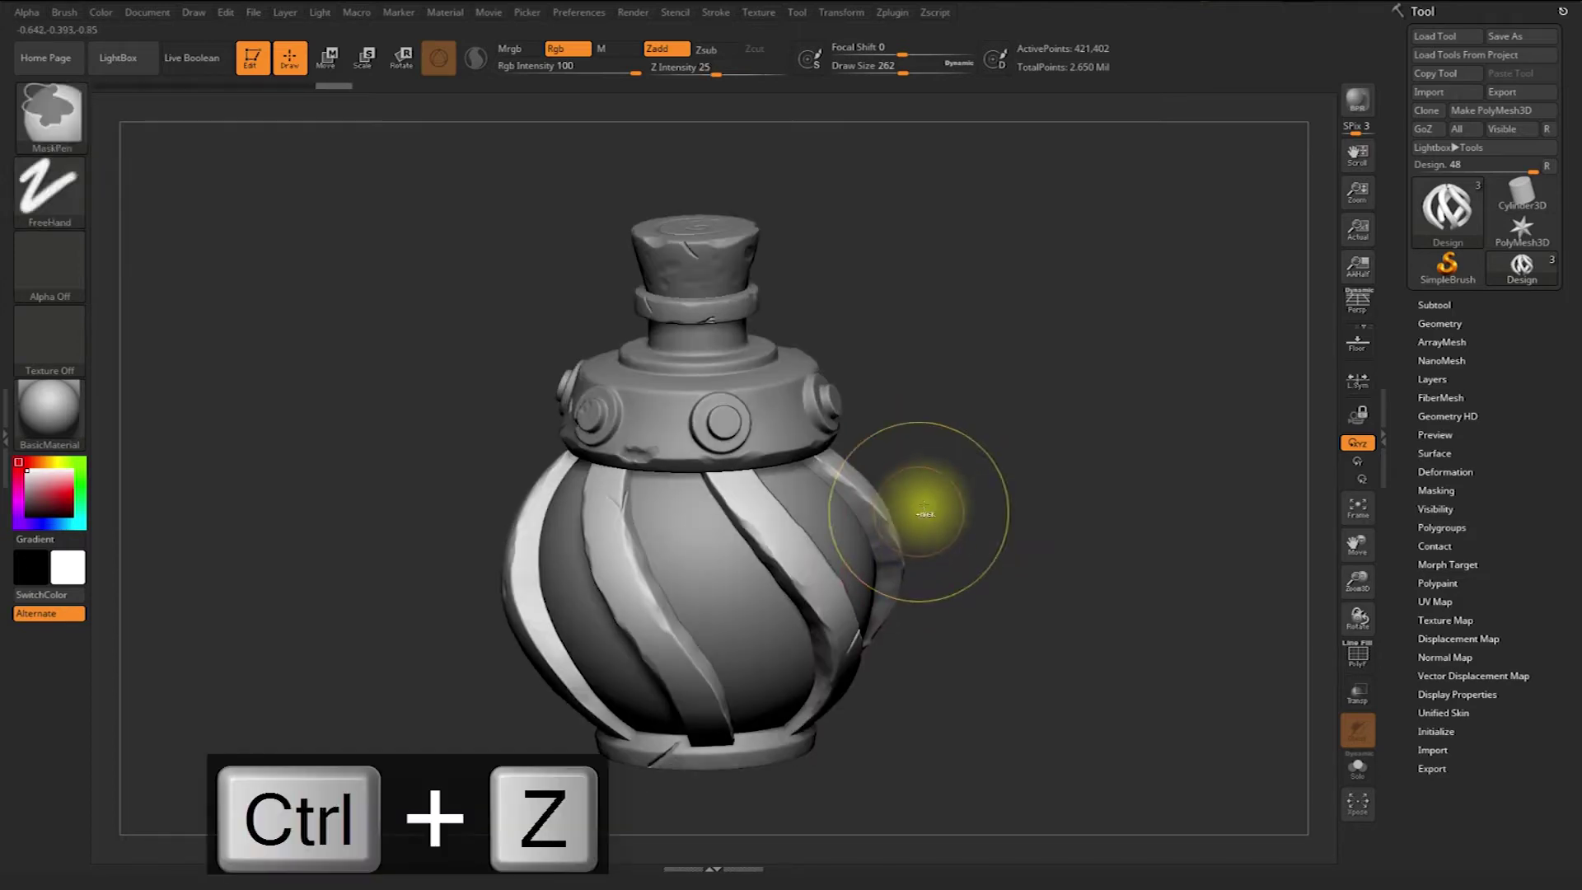
pyautogui.moveTo(948, 493); pyautogui.dragTo(918, 512)
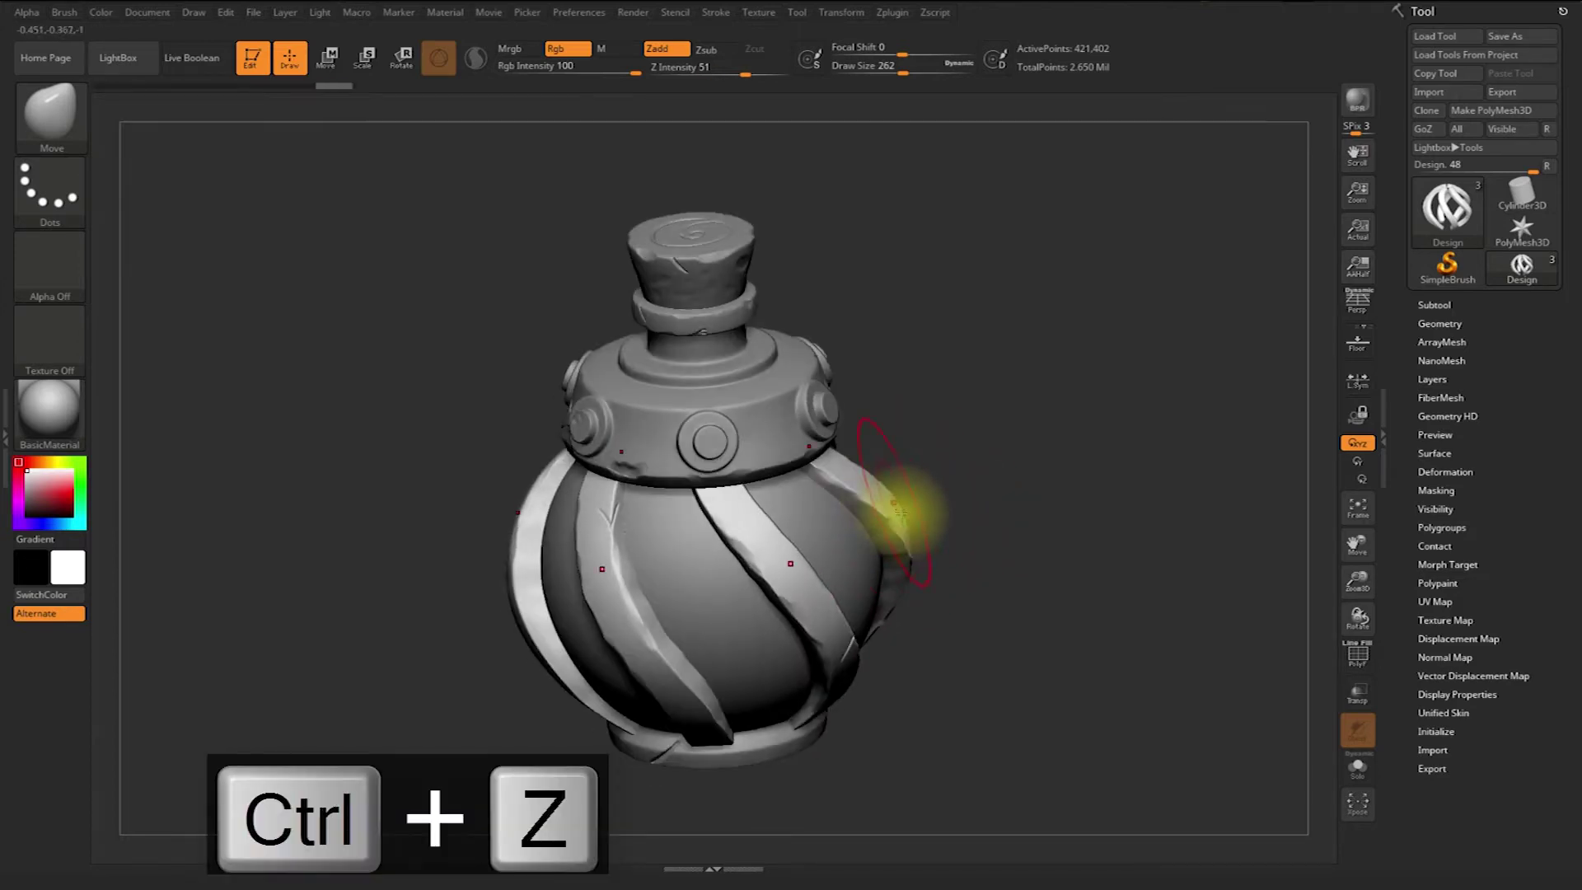
pyautogui.hotkey('ctrl', 'z')
pyautogui.moveTo(954, 515); pyautogui.dragTo(950, 606)
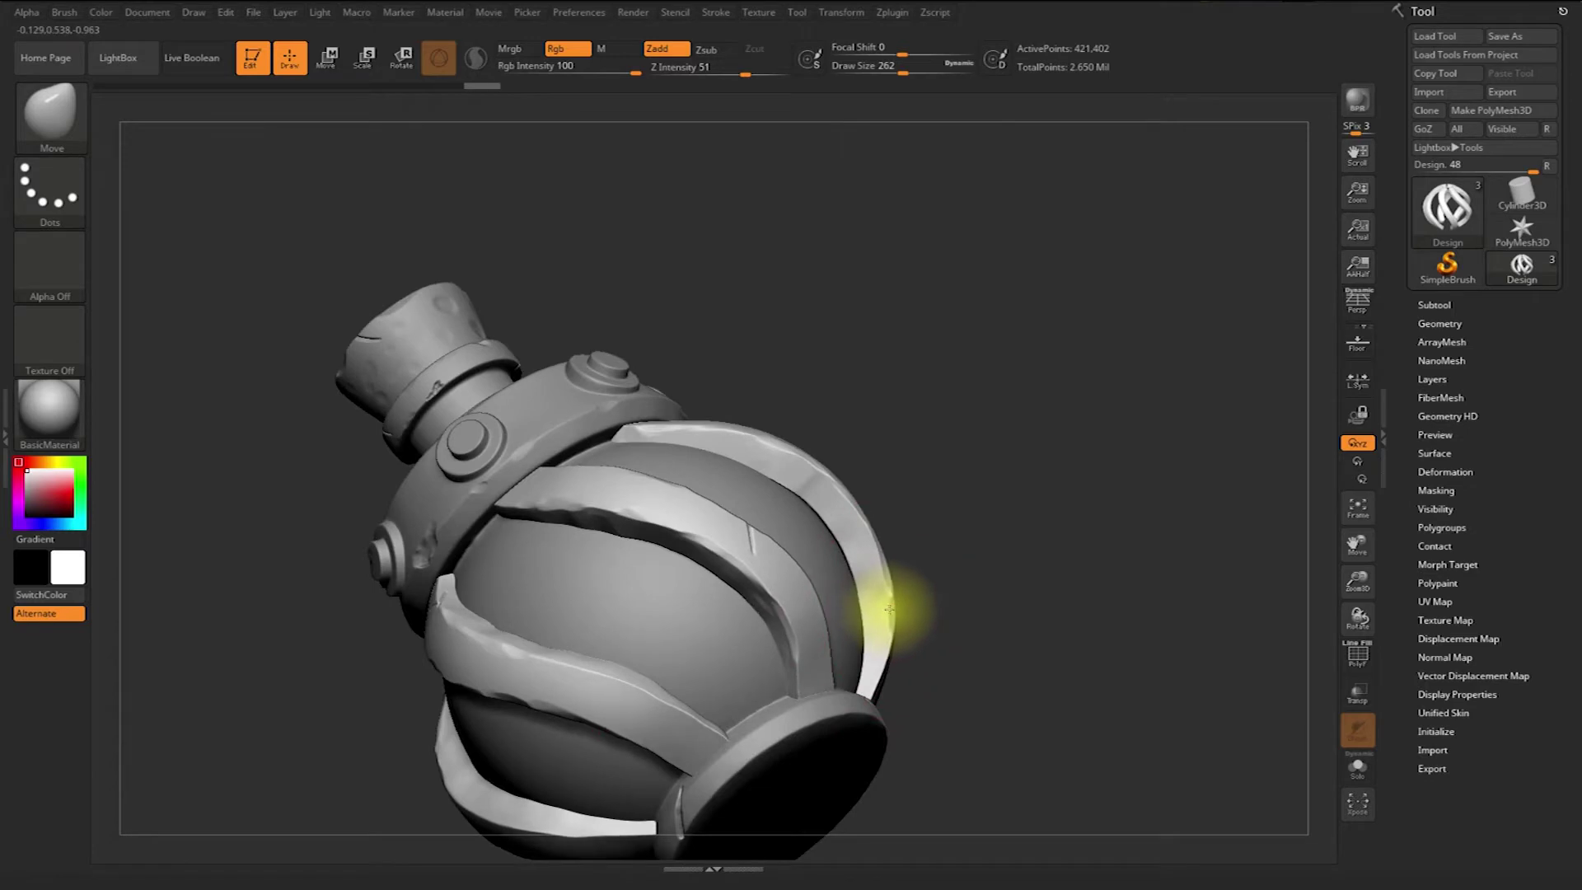
pyautogui.moveTo(942, 601)
pyautogui.mouseDown()
pyautogui.moveTo(858, 628)
pyautogui.moveTo(928, 617)
pyautogui.mouseUp()
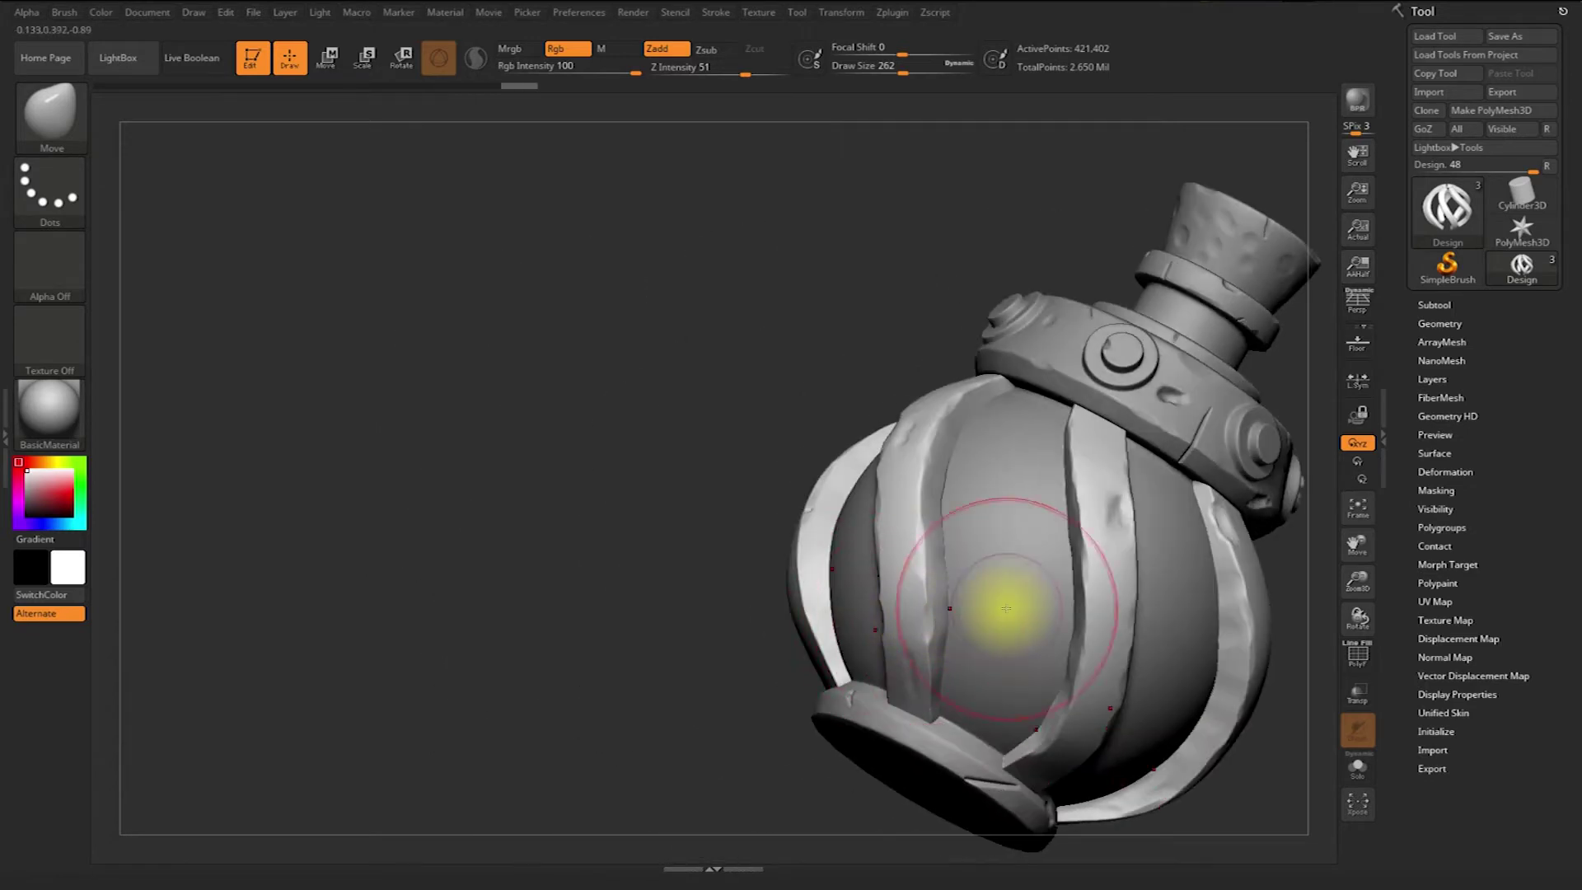
# Turn on ghost transparency to expose the hidden band ends inside the bottle's base
pyautogui.click(1359, 769)
pyautogui.click(1364, 781)
pyautogui.click(1362, 765)
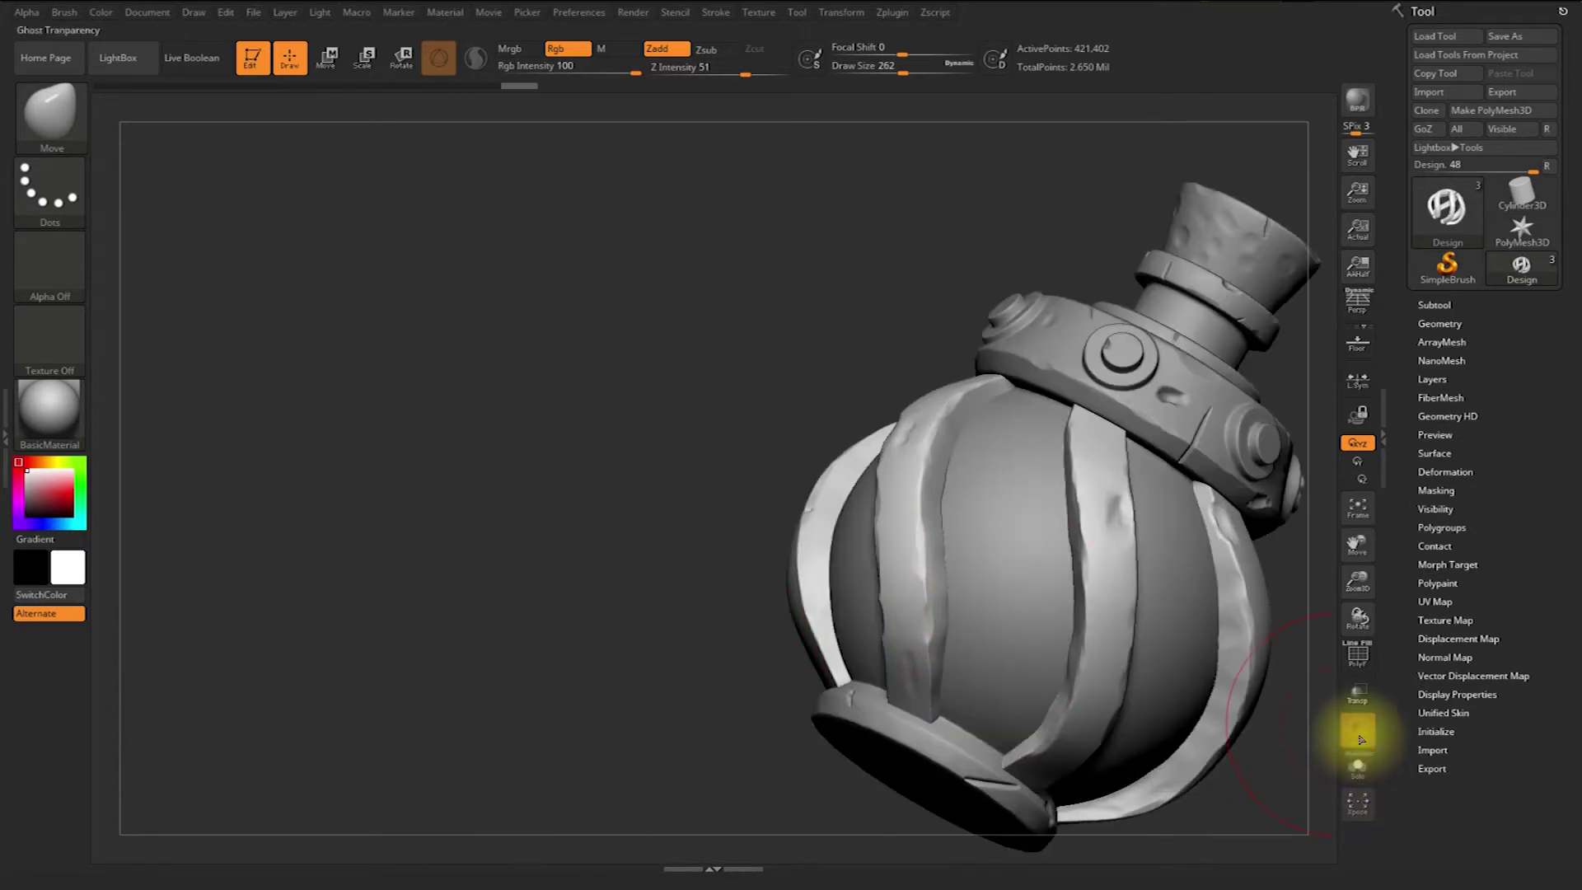
pyautogui.click(1358, 700)
pyautogui.keyDown('alt'); pyautogui.moveTo(659, 706); pyautogui.dragTo(505, 637); pyautogui.keyUp('alt')
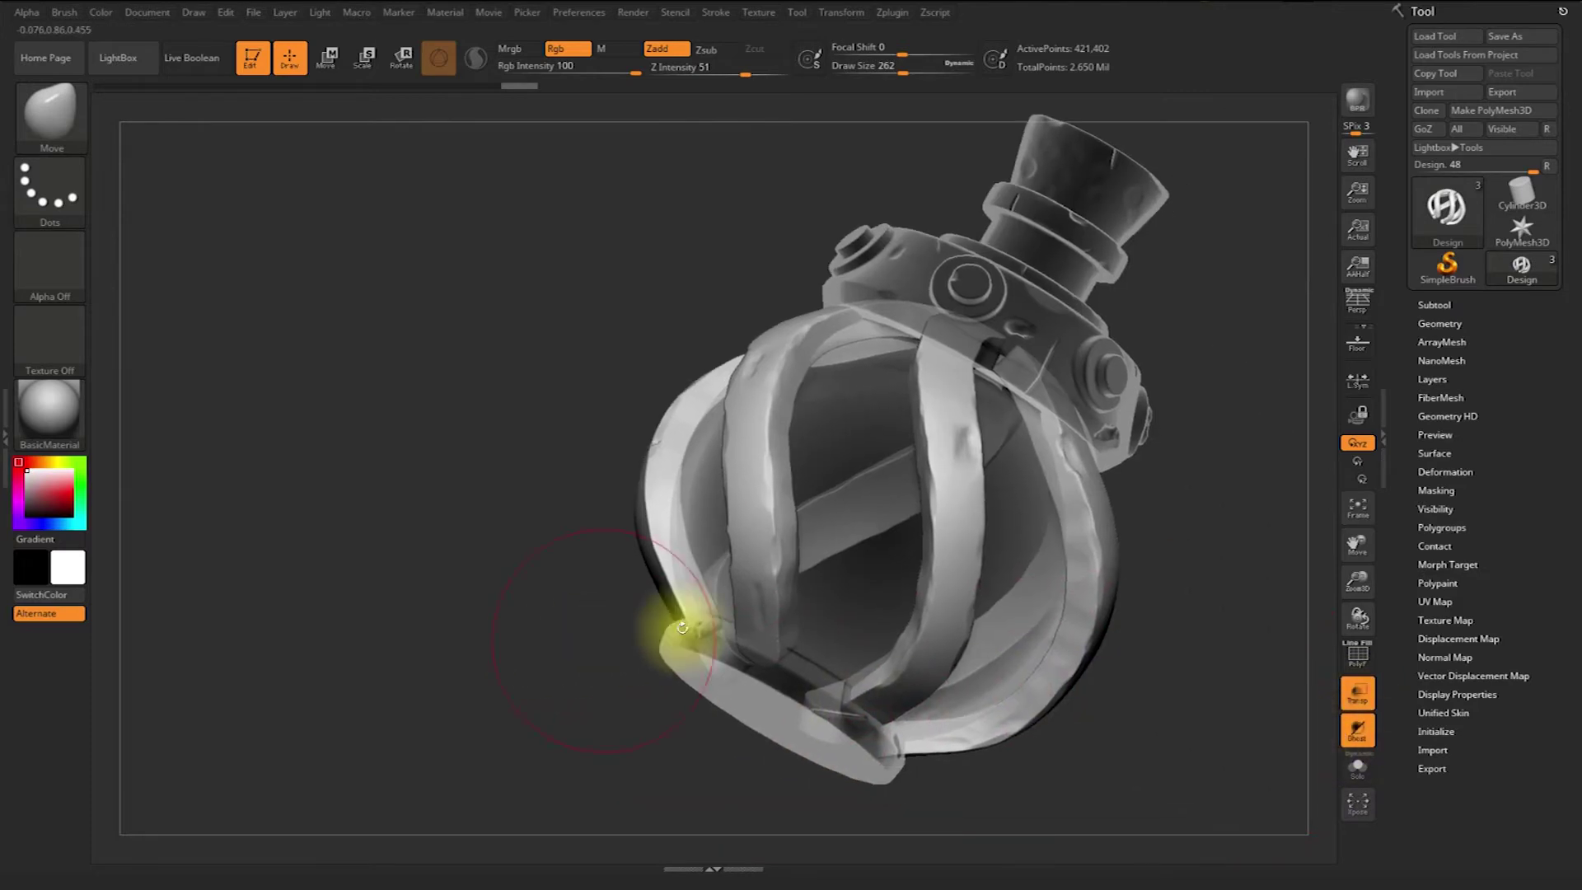
pyautogui.moveTo(1180, 551); pyautogui.dragTo(1152, 558)
# Undo the last band moves and reposition the bands' lower ends inside the base ring with the Move brush
pyautogui.moveTo(688, 719)
pyautogui.keyDown('alt'); pyautogui.mouseDown()
pyautogui.moveTo(678, 675)
pyautogui.moveTo(696, 709)
pyautogui.mouseUp(); pyautogui.keyUp('alt')
pyautogui.hotkey('ctrl', 'z')
pyautogui.hotkey('ctrl', 'z')
pyautogui.hotkey('ctrl', 'z')
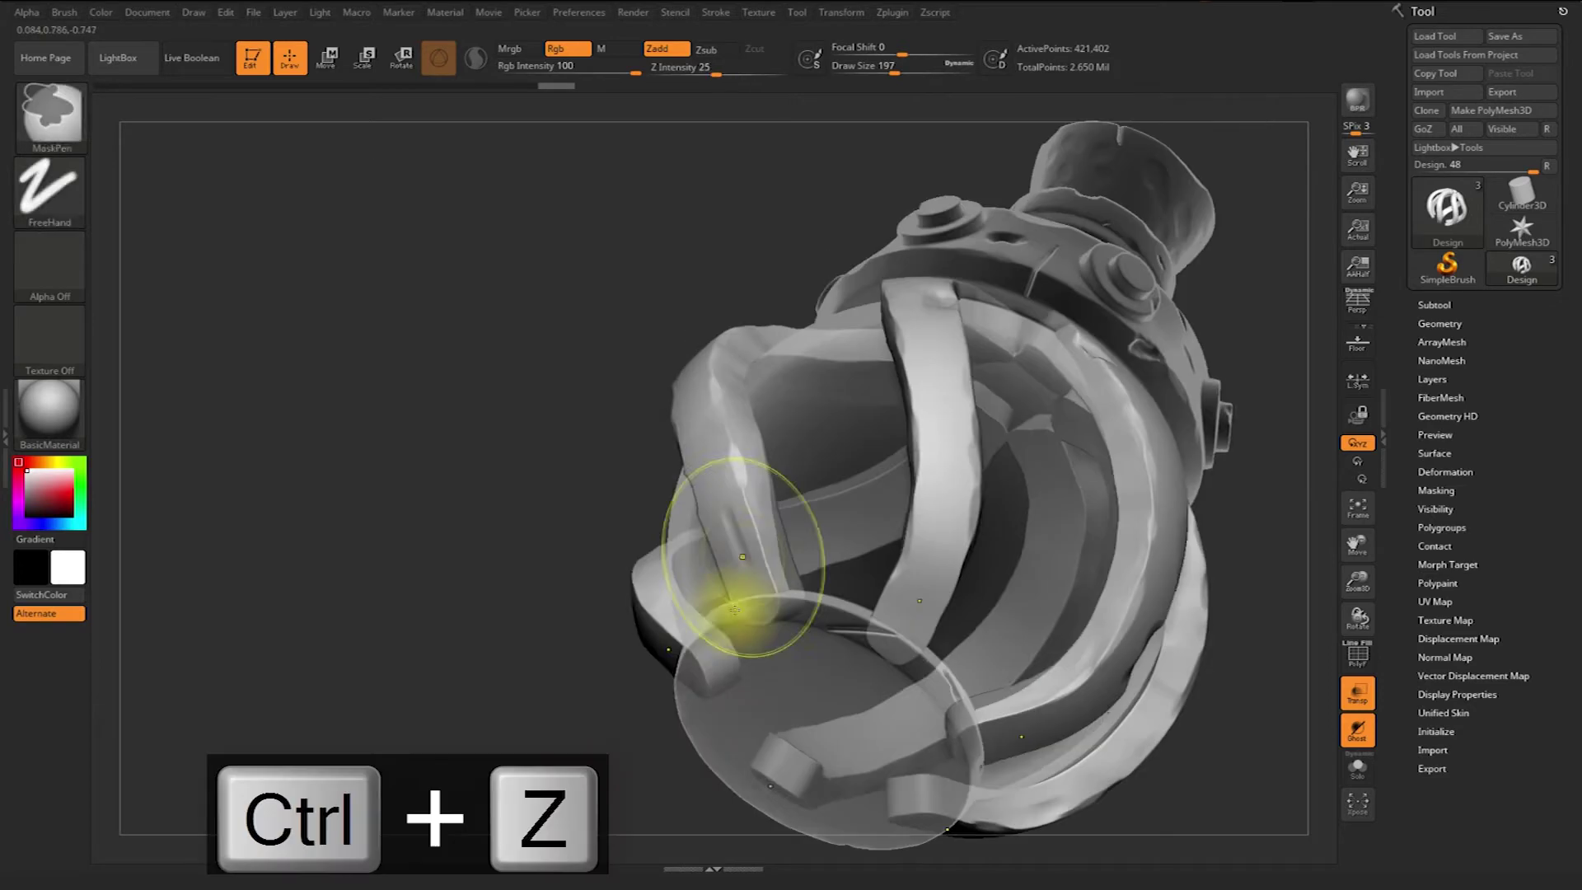
pyautogui.moveTo(769, 529); pyautogui.dragTo(759, 607)
pyautogui.press('s')
pyautogui.moveTo(754, 618)
pyautogui.mouseDown()
pyautogui.moveTo(858, 636)
pyautogui.moveTo(936, 558)
pyautogui.moveTo(1006, 536)
pyautogui.mouseUp()
pyautogui.press('s')
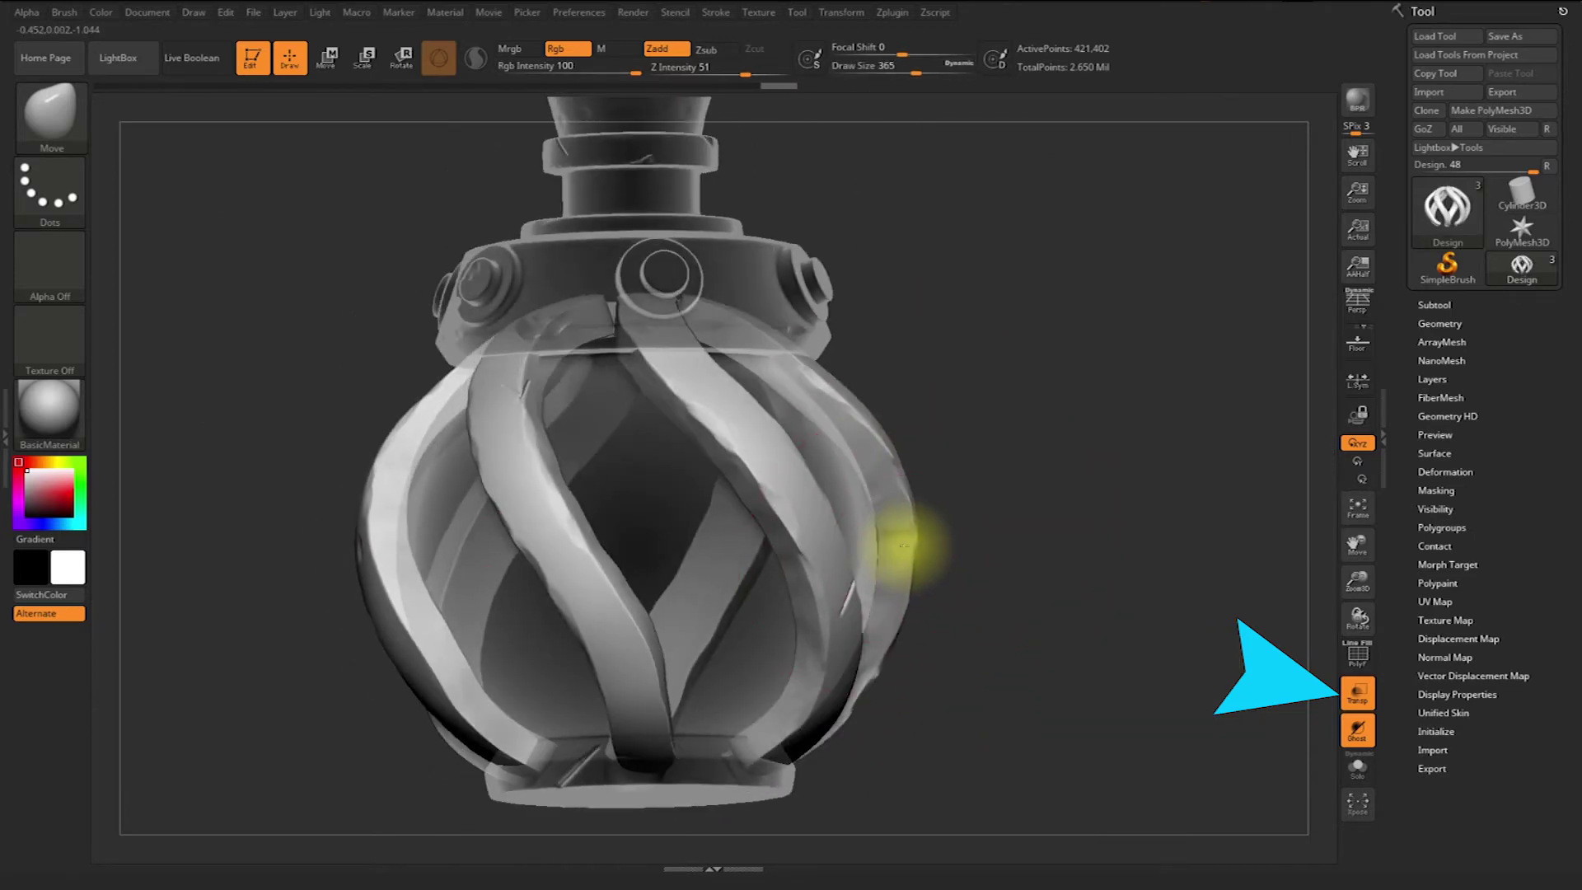
# Reshape the bands' upper ends where they enter the studded collar, using the Move brush at draw size 286
pyautogui.moveTo(848, 446); pyautogui.dragTo(824, 400)
pyautogui.moveTo(936, 355)
pyautogui.keyDown('alt'); pyautogui.mouseDown()
pyautogui.moveTo(919, 409)
pyautogui.moveTo(866, 434)
pyautogui.moveTo(919, 424)
pyautogui.mouseUp(); pyautogui.keyUp('alt')
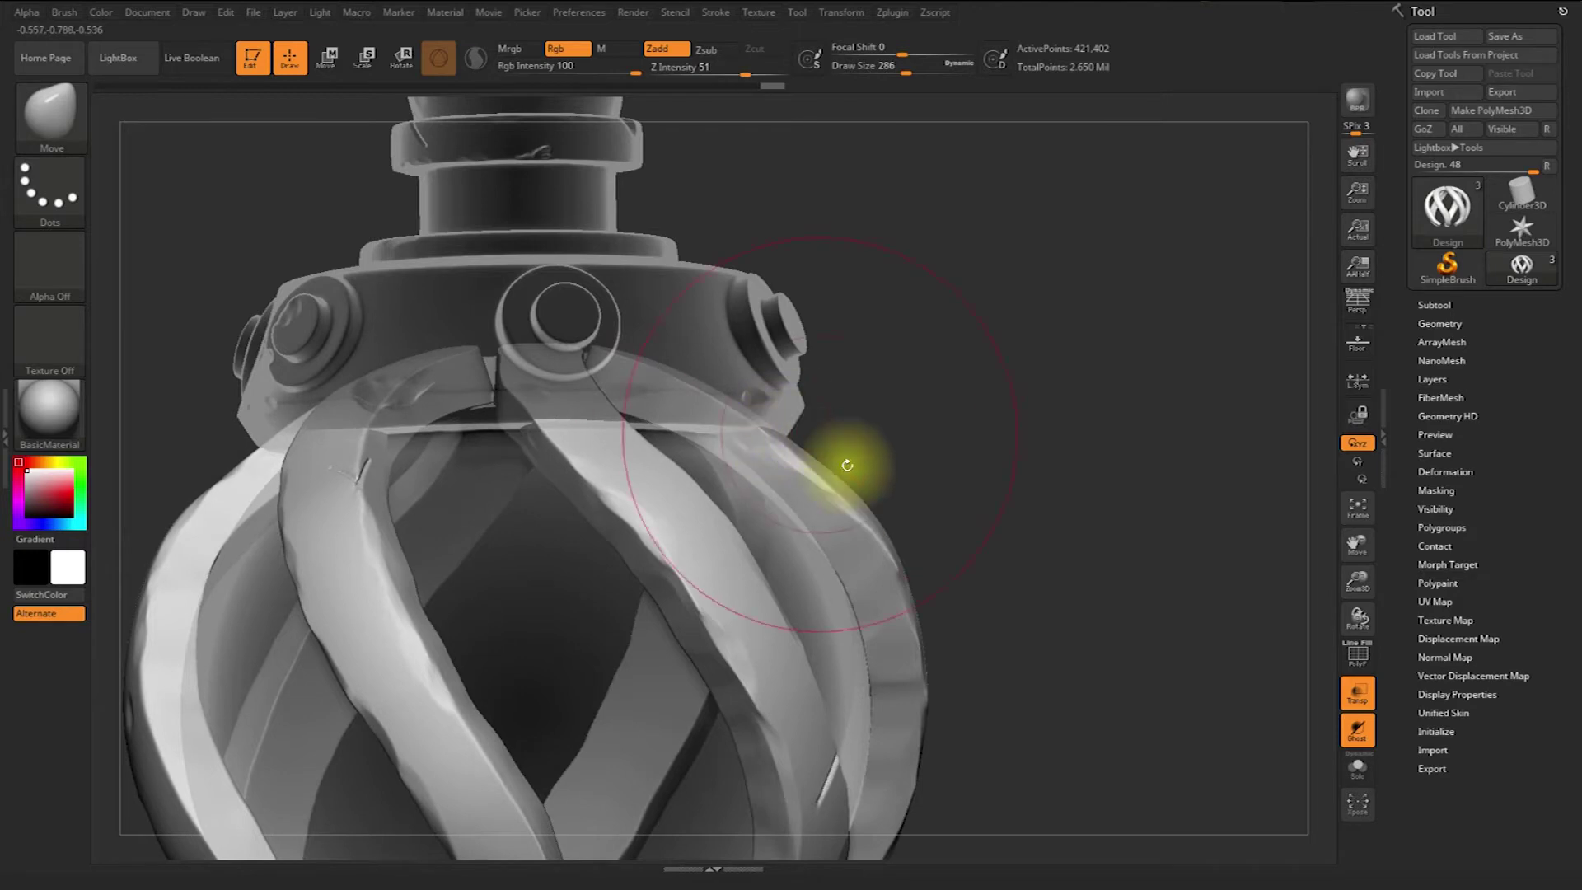
pyautogui.moveTo(915, 462)
pyautogui.mouseDown()
pyautogui.moveTo(915, 403)
pyautogui.moveTo(806, 411)
pyautogui.mouseUp()
pyautogui.press(']')
pyautogui.moveTo(680, 431); pyautogui.dragTo(700, 441)
pyautogui.moveTo(1016, 398)
pyautogui.mouseDown()
pyautogui.moveTo(940, 366)
pyautogui.moveTo(980, 375)
pyautogui.mouseUp()
# Refine the band edges just below the collar with smaller Move brush draw sizes of 65 and 37
pyautogui.press('[')
pyautogui.press('[')
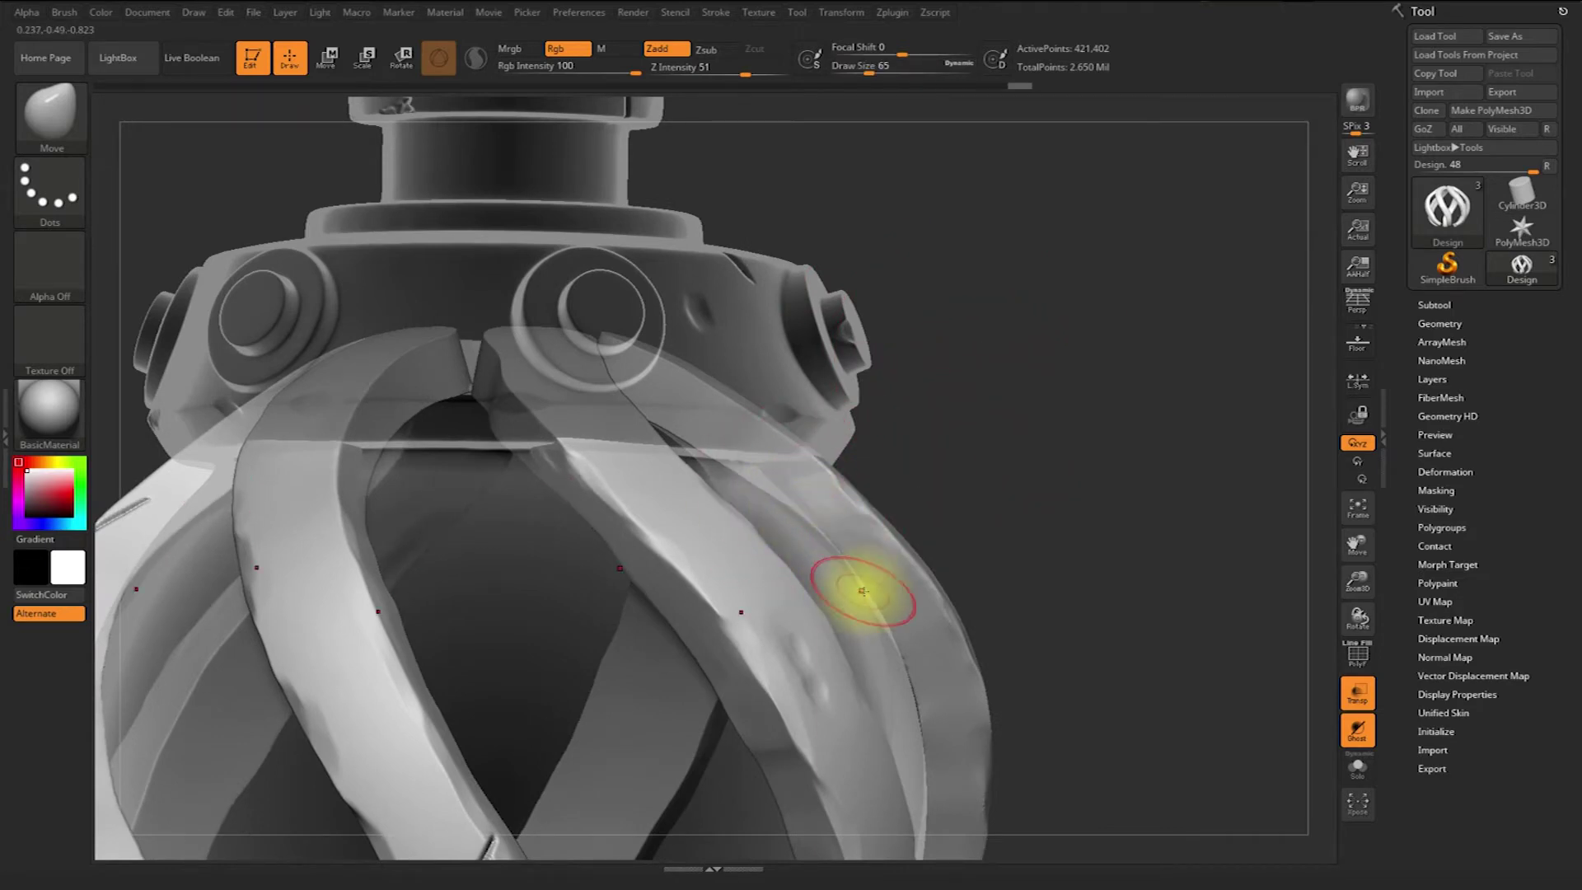
pyautogui.moveTo(880, 601); pyautogui.dragTo(847, 491, button='right')
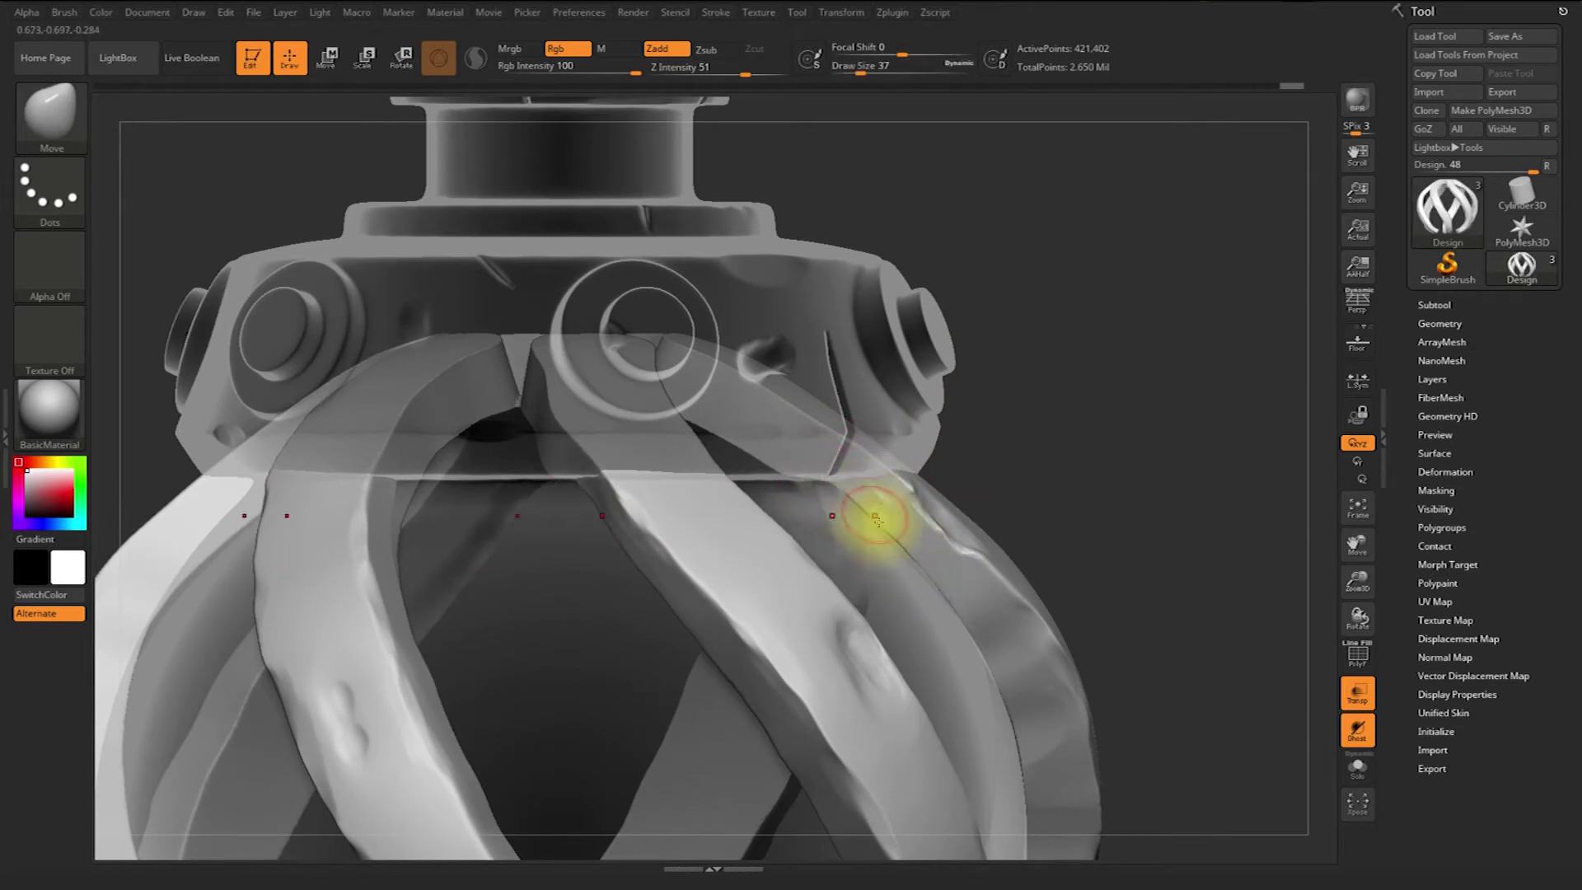
pyautogui.moveTo(929, 572)
pyautogui.mouseDown(button='right')
pyautogui.moveTo(1066, 374)
pyautogui.moveTo(819, 498)
pyautogui.mouseUp(button='right')
pyautogui.press('shift')
pyautogui.moveTo(993, 358)
pyautogui.mouseDown(button='right')
pyautogui.moveTo(1095, 318)
pyautogui.moveTo(823, 533)
pyautogui.moveTo(629, 522)
pyautogui.moveTo(770, 523)
pyautogui.mouseUp(button='right')
pyautogui.press('s')
pyautogui.hotkey('ctrl', 'z')
pyautogui.keyDown('ctrl'); pyautogui.moveTo(564, 725); pyautogui.dragTo(423, 747, button='right'); pyautogui.keyUp('ctrl')
pyautogui.moveTo(635, 520); pyautogui.dragTo(1035, 423, button='right')
# Compare the bands with transparency off and on, and adjust their upper ends at the collar with draw sizes 97 and 112
pyautogui.click(1358, 693)
pyautogui.moveTo(1236, 672)
pyautogui.mouseDown(button='right')
pyautogui.moveTo(1060, 660)
pyautogui.moveTo(505, 418)
pyautogui.moveTo(559, 450)
pyautogui.mouseUp(button='right')
pyautogui.press('s')
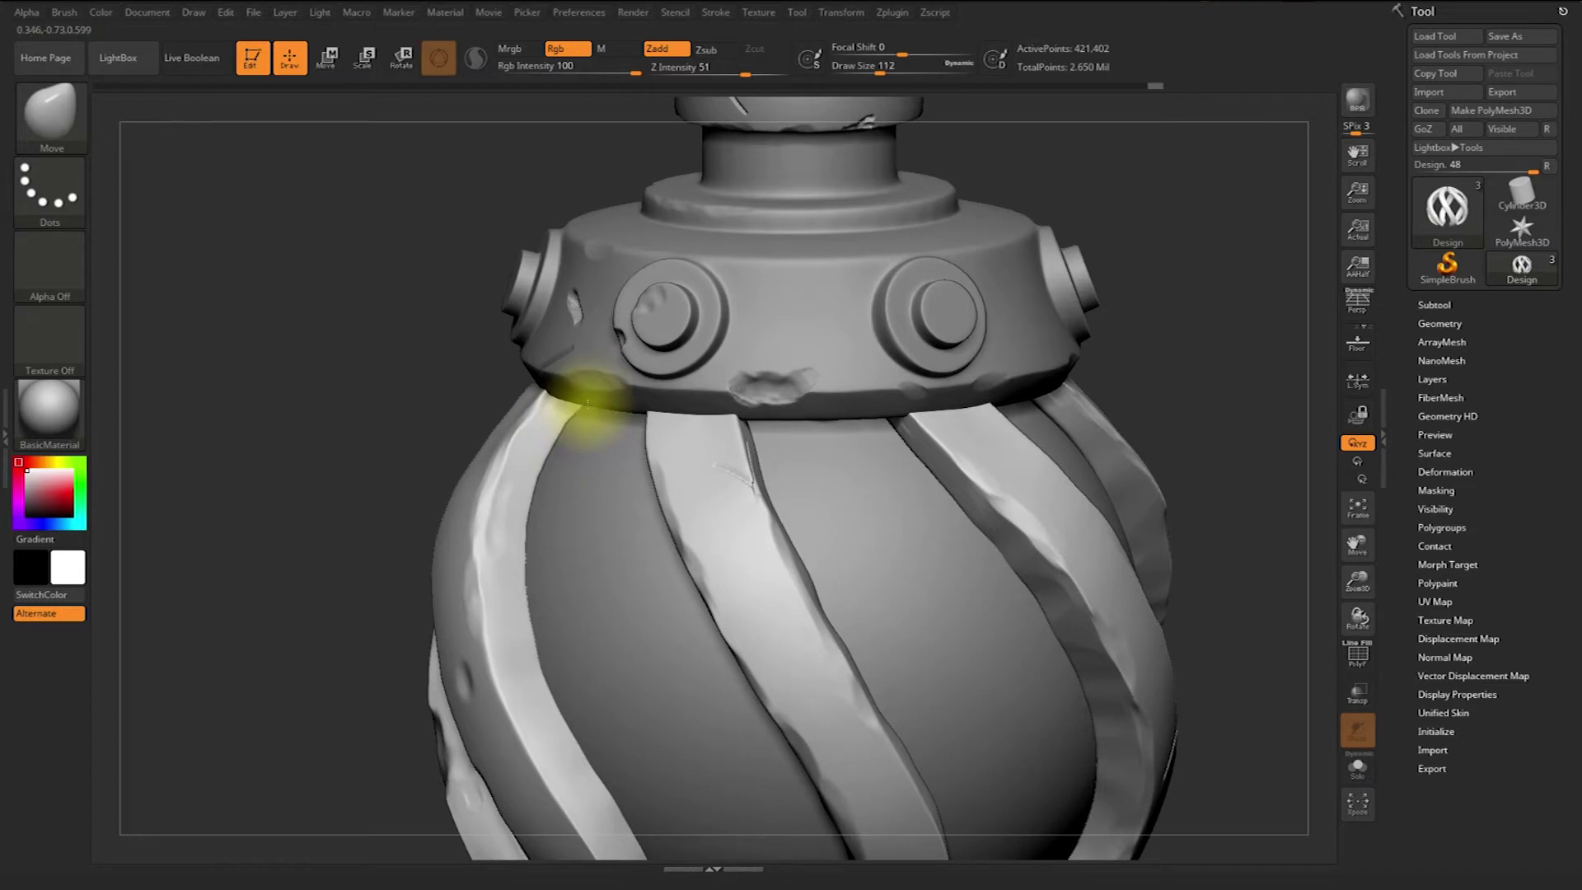
pyautogui.click(1358, 693)
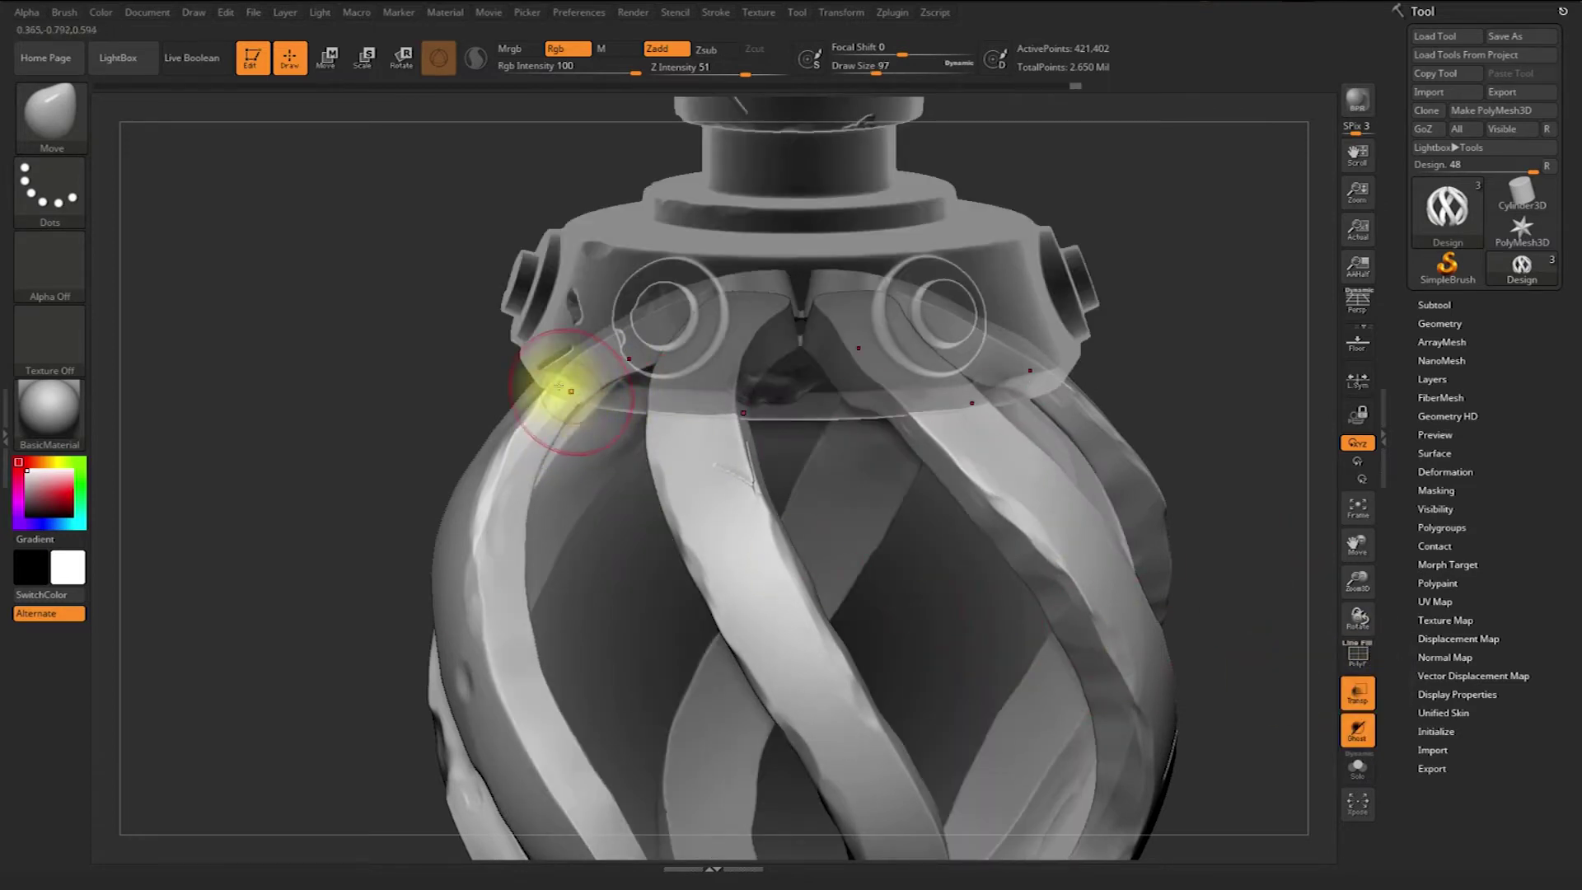
pyautogui.moveTo(484, 399); pyautogui.dragTo(500, 420, button='right')
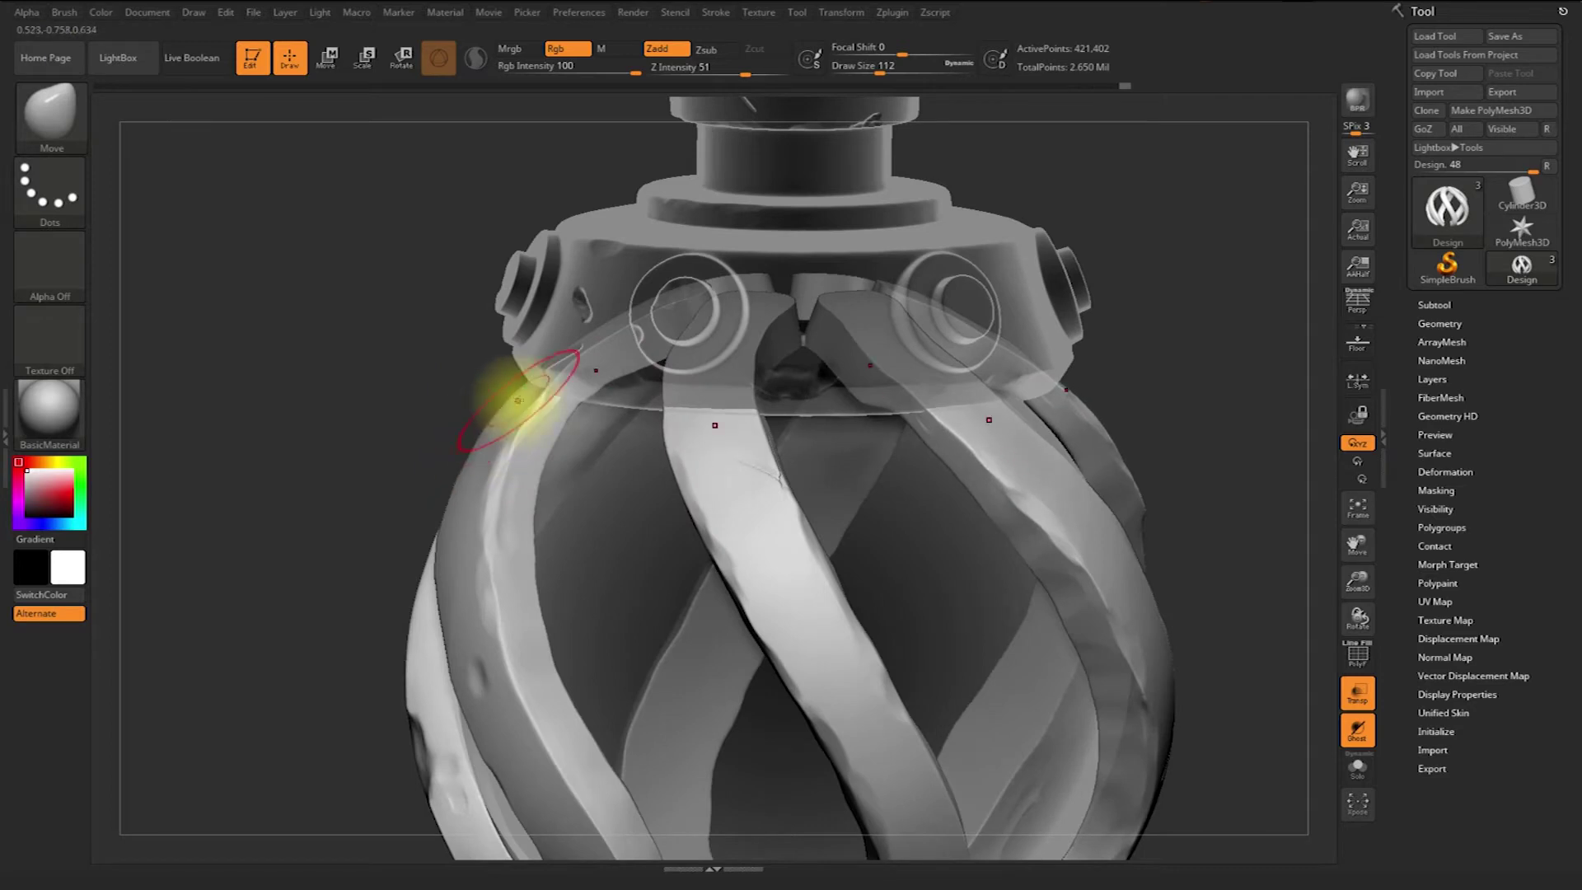
pyautogui.moveTo(374, 612); pyautogui.dragTo(791, 589)
pyautogui.moveTo(626, 416); pyautogui.dragTo(915, 379, button='right')
# Turn off transparency and nudge the band tops along the collar's lower edge at draw size 124, undoing the last stroke
pyautogui.click(1359, 699)
pyautogui.keyDown('alt'); pyautogui.moveTo(1035, 624); pyautogui.dragTo(952, 530, button='right'); pyautogui.keyUp('alt')
pyautogui.keyDown('alt'); pyautogui.moveTo(1060, 494); pyautogui.dragTo(1123, 453, button='right'); pyautogui.keyUp('alt')
pyautogui.press('s')
pyautogui.moveTo(1125, 472); pyautogui.dragTo(1148, 472)
pyautogui.press('s')
pyautogui.moveTo(949, 501); pyautogui.dragTo(931, 502)
pyautogui.keyDown('alt'); pyautogui.moveTo(1051, 469); pyautogui.dragTo(1030, 502, button='right'); pyautogui.keyUp('alt')
pyautogui.press('s')
pyautogui.moveTo(1030, 502); pyautogui.dragTo(1022, 502)
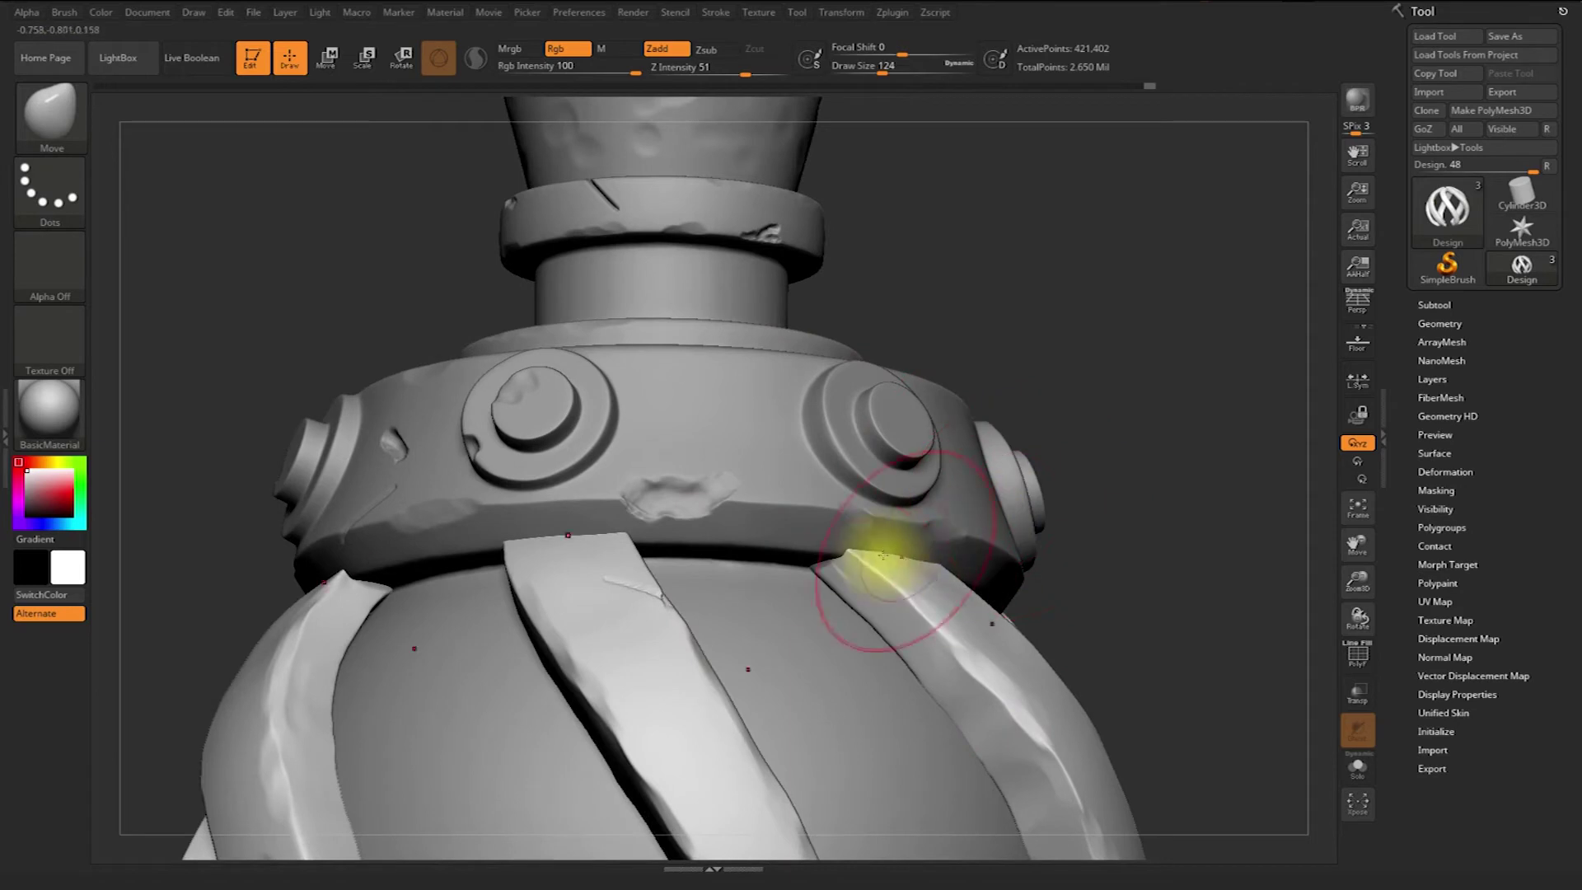
pyautogui.hotkey('ctrl', 'z')
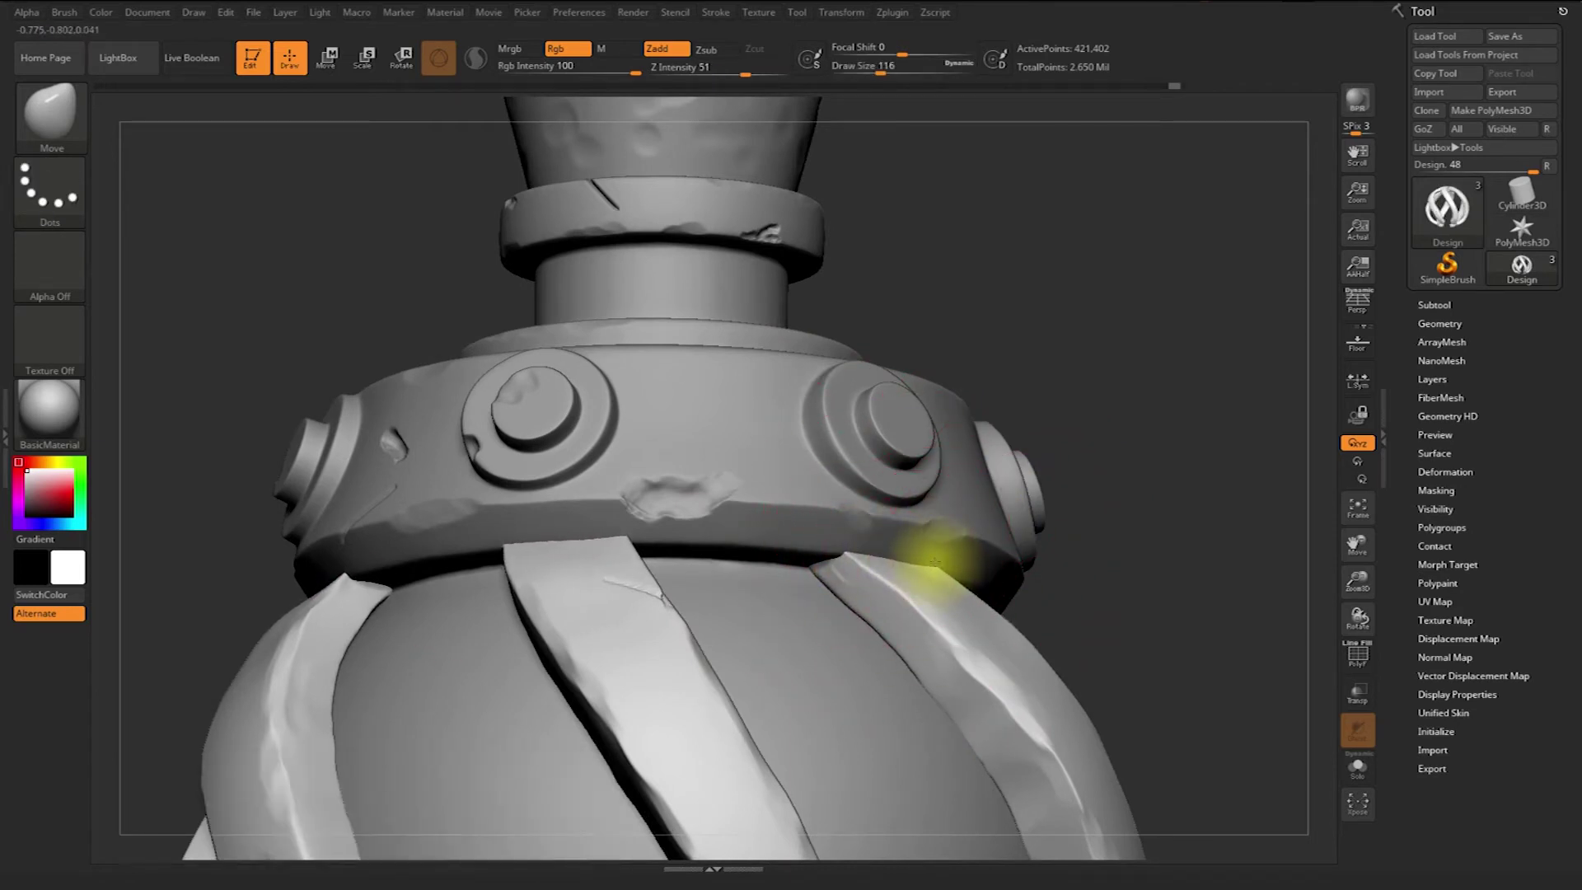
# Fit the band tops against the collar's underside from several angles, using the Move brush at draw sizes 116 and 97
pyautogui.moveTo(1092, 471); pyautogui.dragTo(961, 555)
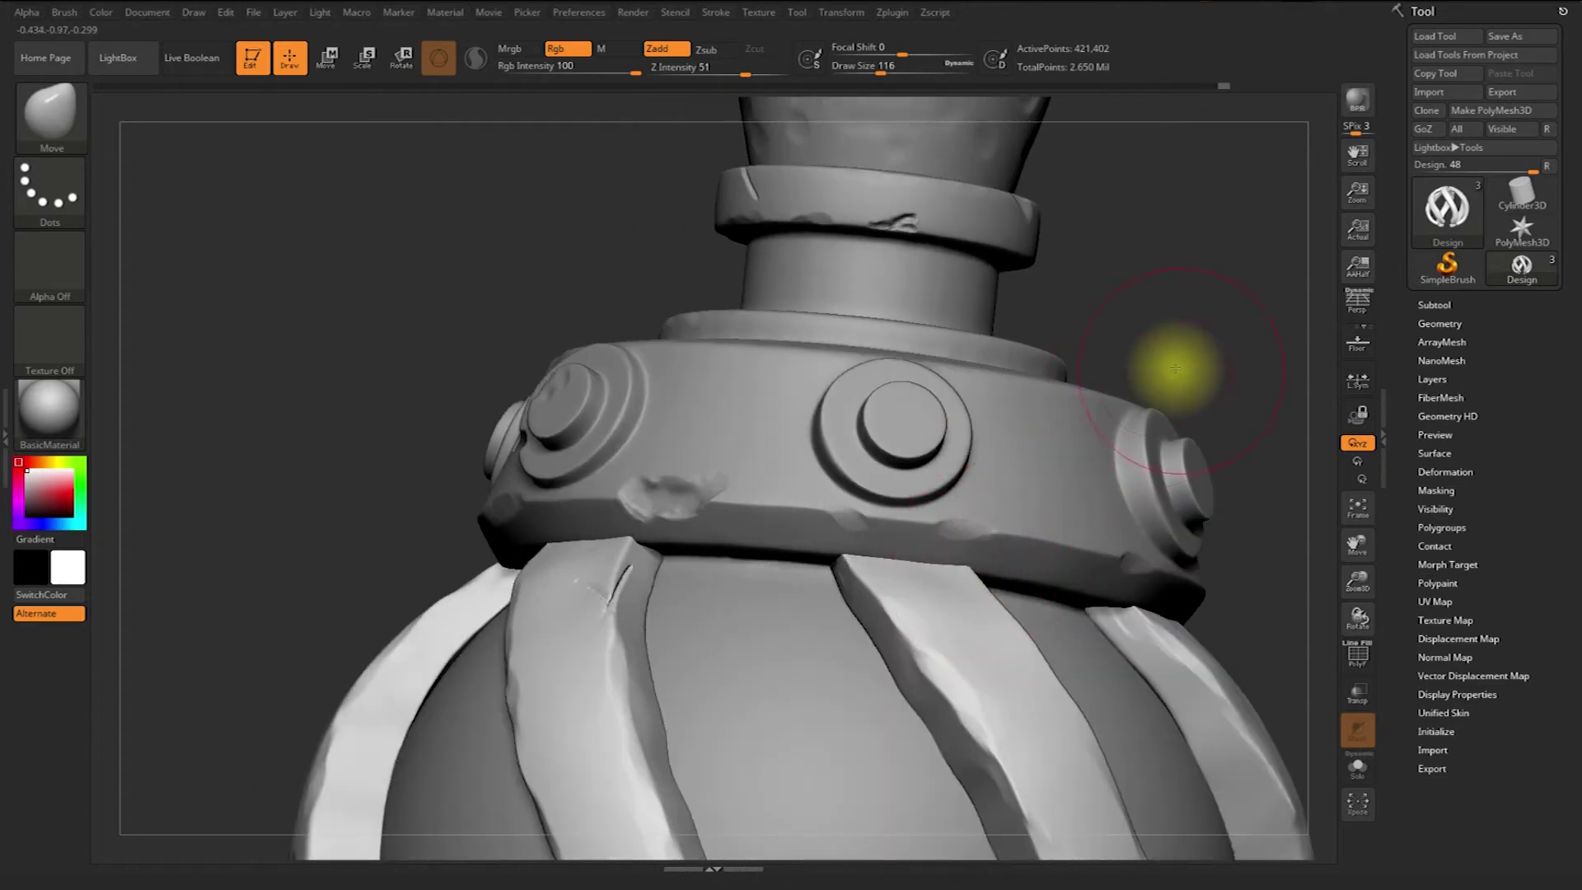
pyautogui.moveTo(1173, 363); pyautogui.dragTo(971, 573)
pyautogui.moveTo(746, 536)
pyautogui.mouseDown()
pyautogui.moveTo(741, 477)
pyautogui.moveTo(1019, 583)
pyautogui.moveTo(979, 551)
pyautogui.mouseUp()
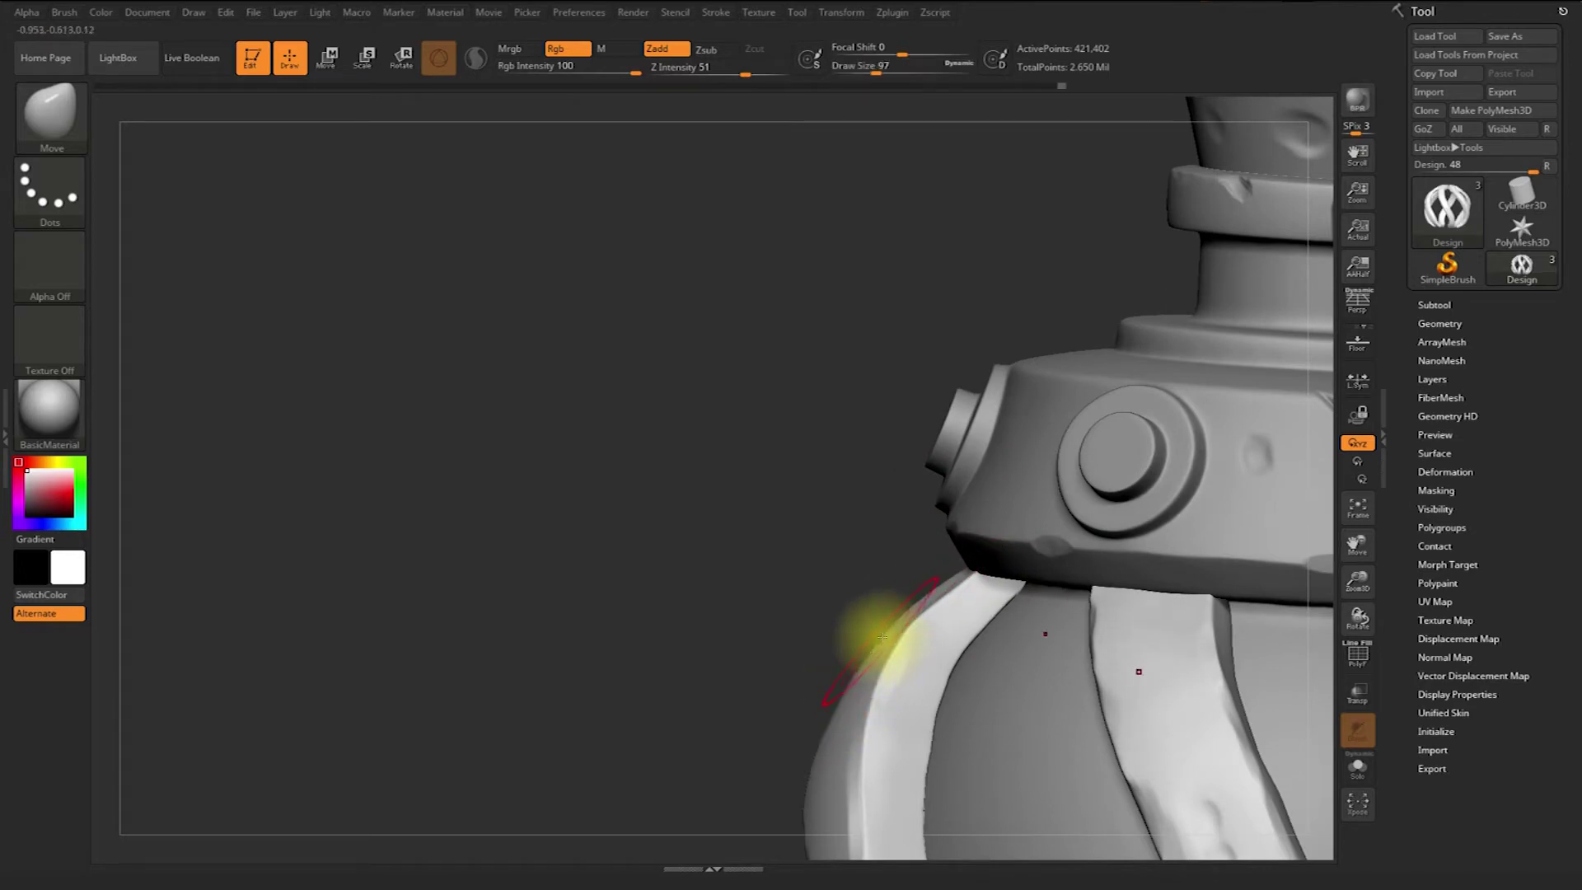
pyautogui.moveTo(906, 614); pyautogui.dragTo(964, 601)
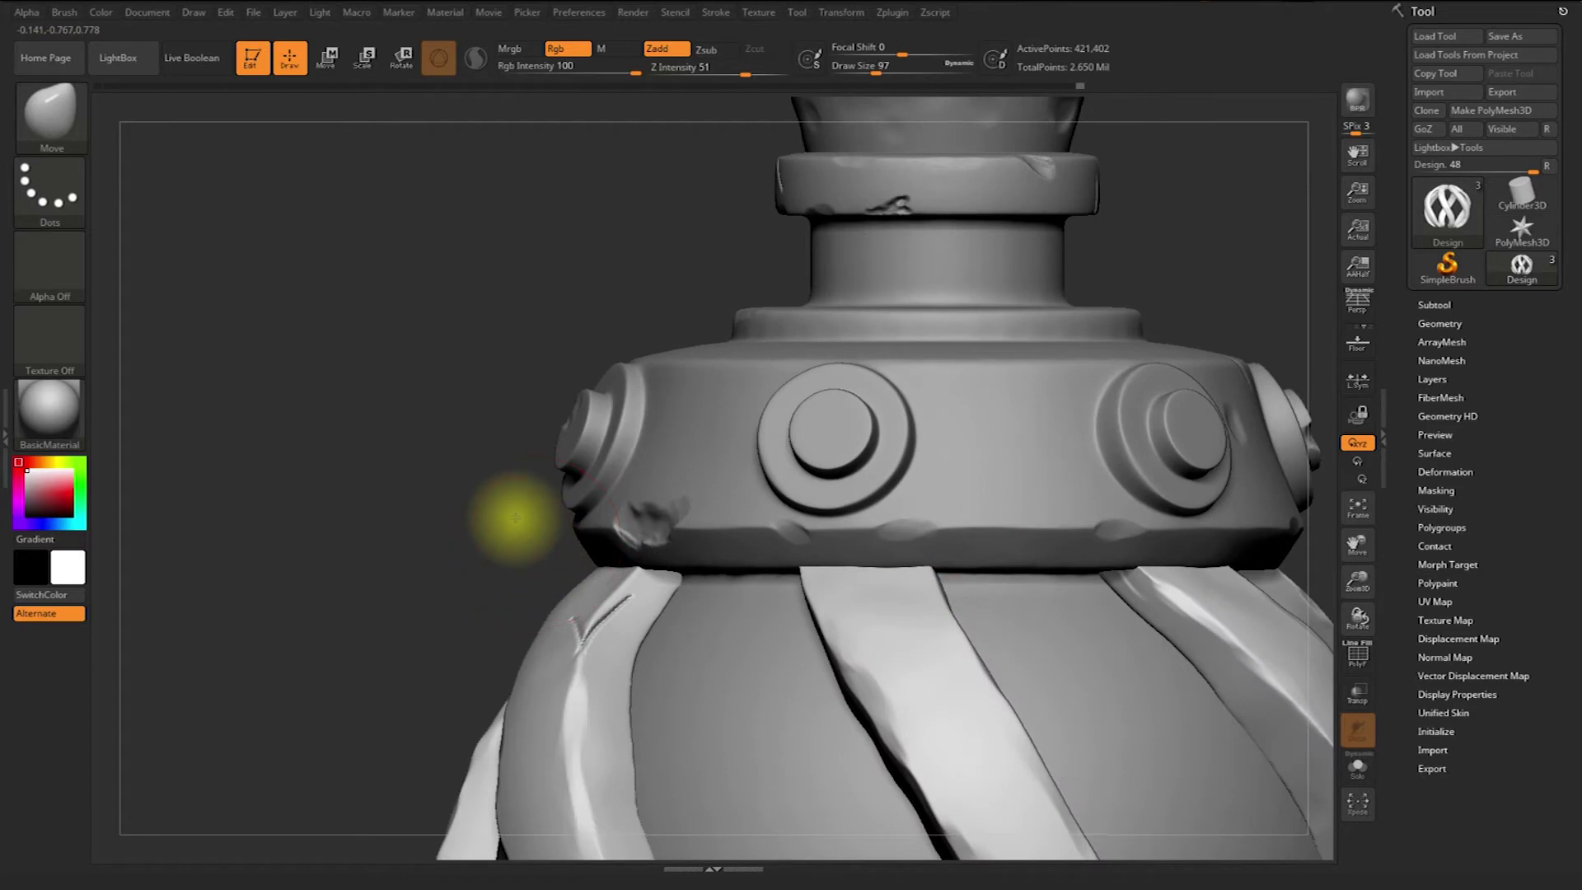
# Try to move the bands' lower ends at the base ring with the Move brush at draw size 167
pyautogui.keyDown('alt'); pyautogui.moveTo(522, 534); pyautogui.dragTo(400, 445); pyautogui.keyUp('alt')
pyautogui.moveTo(1032, 434)
pyautogui.mouseDown()
pyautogui.moveTo(1077, 478)
pyautogui.moveTo(1067, 467)
pyautogui.moveTo(1067, 537)
pyautogui.moveTo(1013, 519)
pyautogui.moveTo(1031, 381)
pyautogui.moveTo(1017, 486)
pyautogui.moveTo(1030, 489)
pyautogui.mouseUp()
pyautogui.press('s')
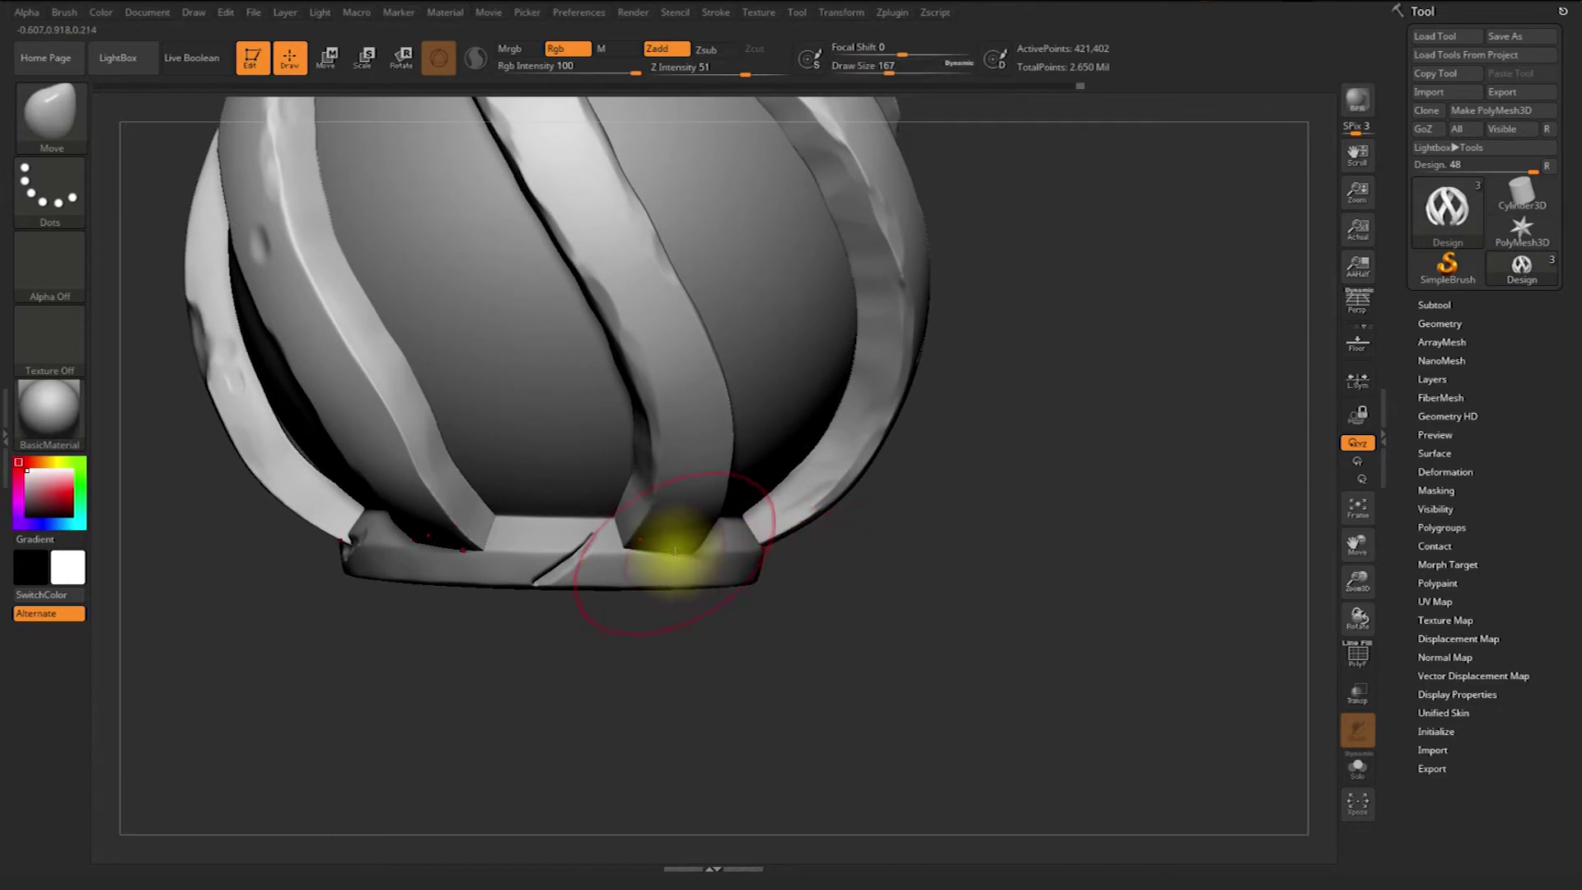
pyautogui.hotkey('ctrl', 'z')
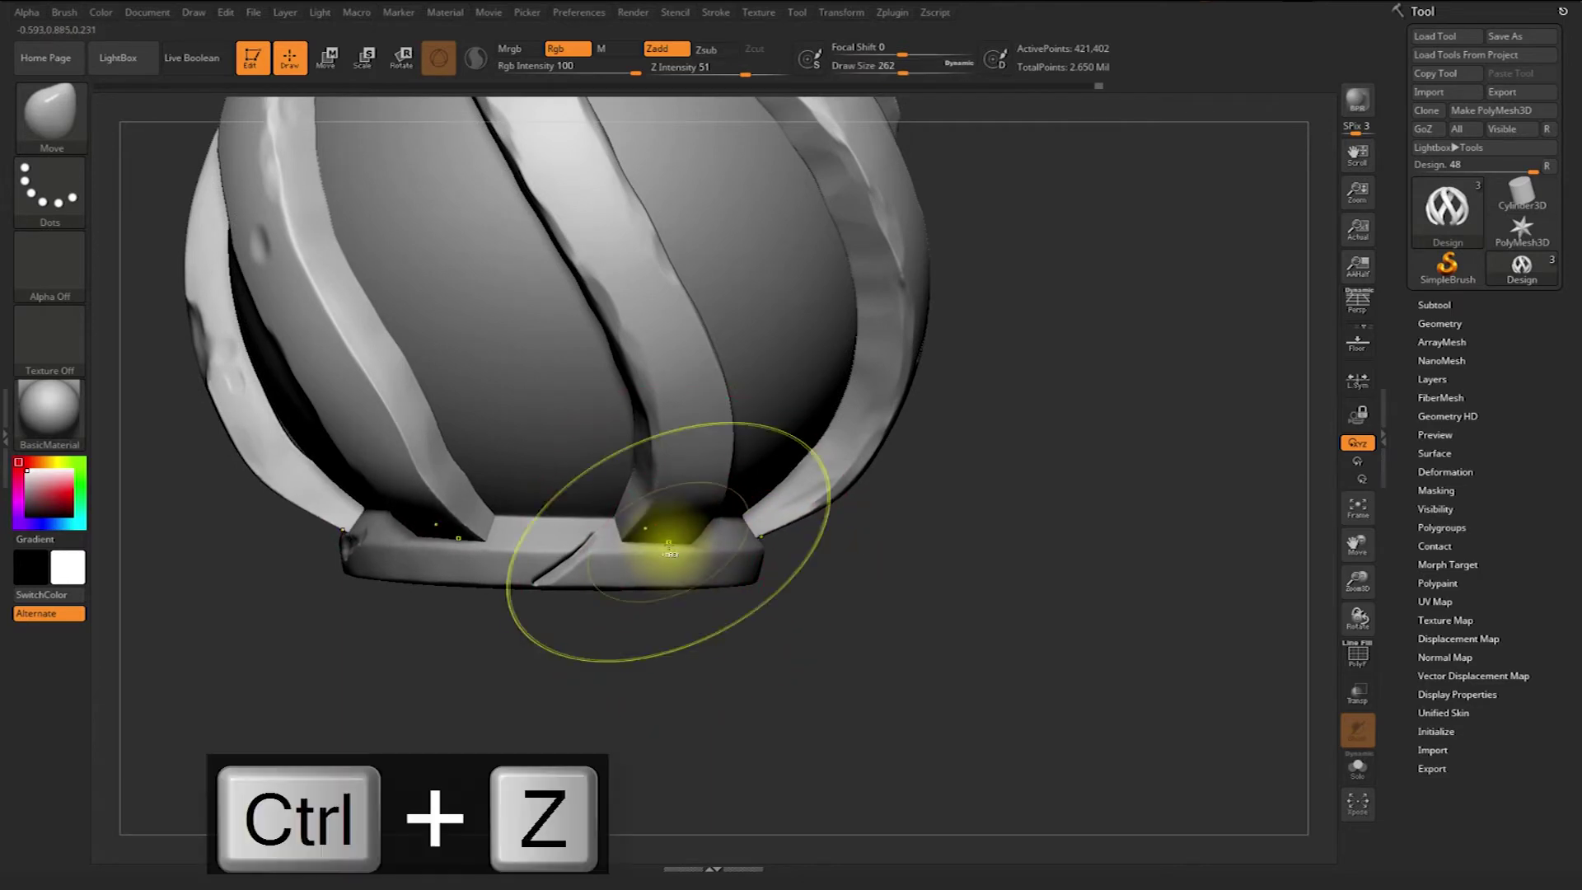
# Turn on transparency and reshape and smooth the bands' lower ends inside the base ring, using the Move brush at draw size 104
pyautogui.click(1354, 664)
pyautogui.click(1354, 664)
pyautogui.click(1356, 692)
pyautogui.moveTo(1091, 684); pyautogui.dragTo(836, 635)
pyautogui.press('s')
pyautogui.moveTo(689, 630); pyautogui.dragTo(624, 493)
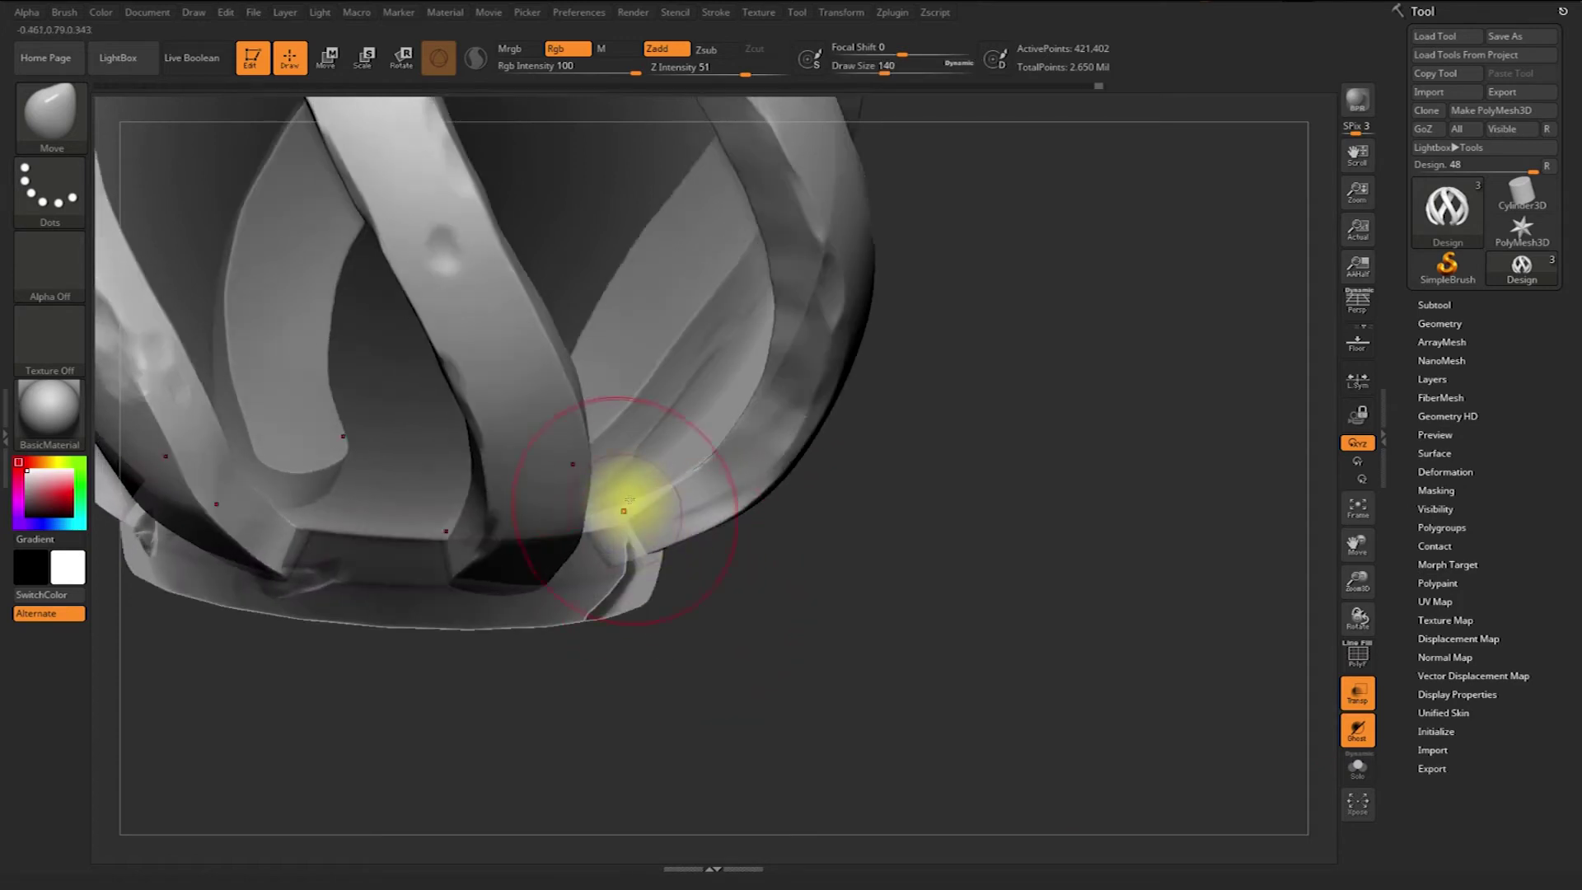
pyautogui.hotkey('ctrl', 'z')
pyautogui.press('s')
pyautogui.keyDown('alt'); pyautogui.moveTo(689, 672); pyautogui.dragTo(660, 696); pyautogui.keyUp('alt')
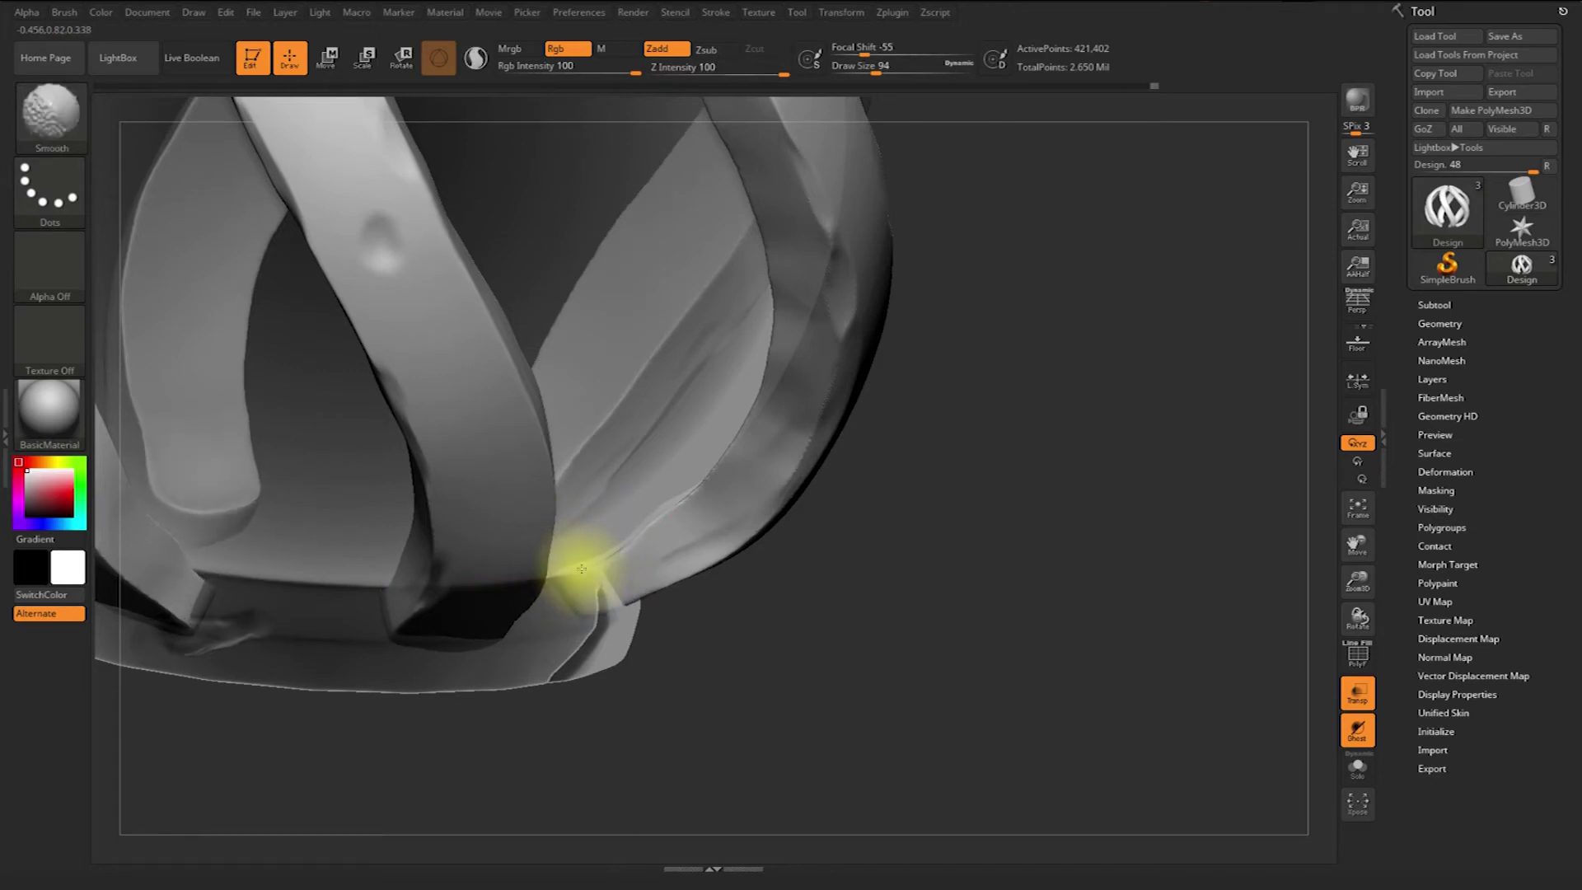
pyautogui.moveTo(730, 651); pyautogui.dragTo(662, 608)
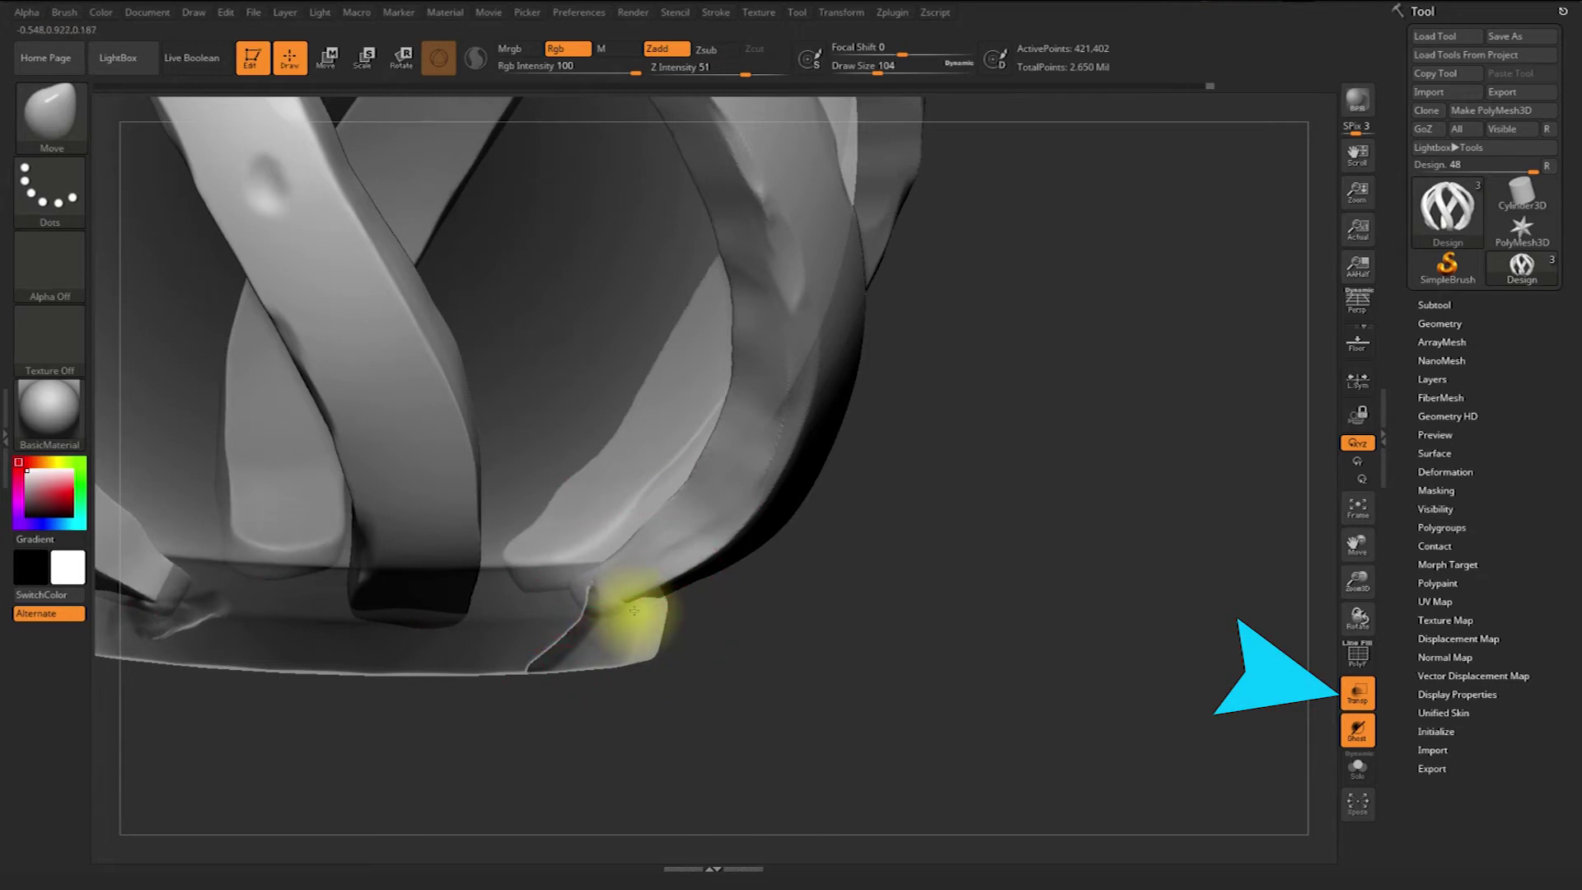
pyautogui.moveTo(635, 611); pyautogui.dragTo(634, 598)
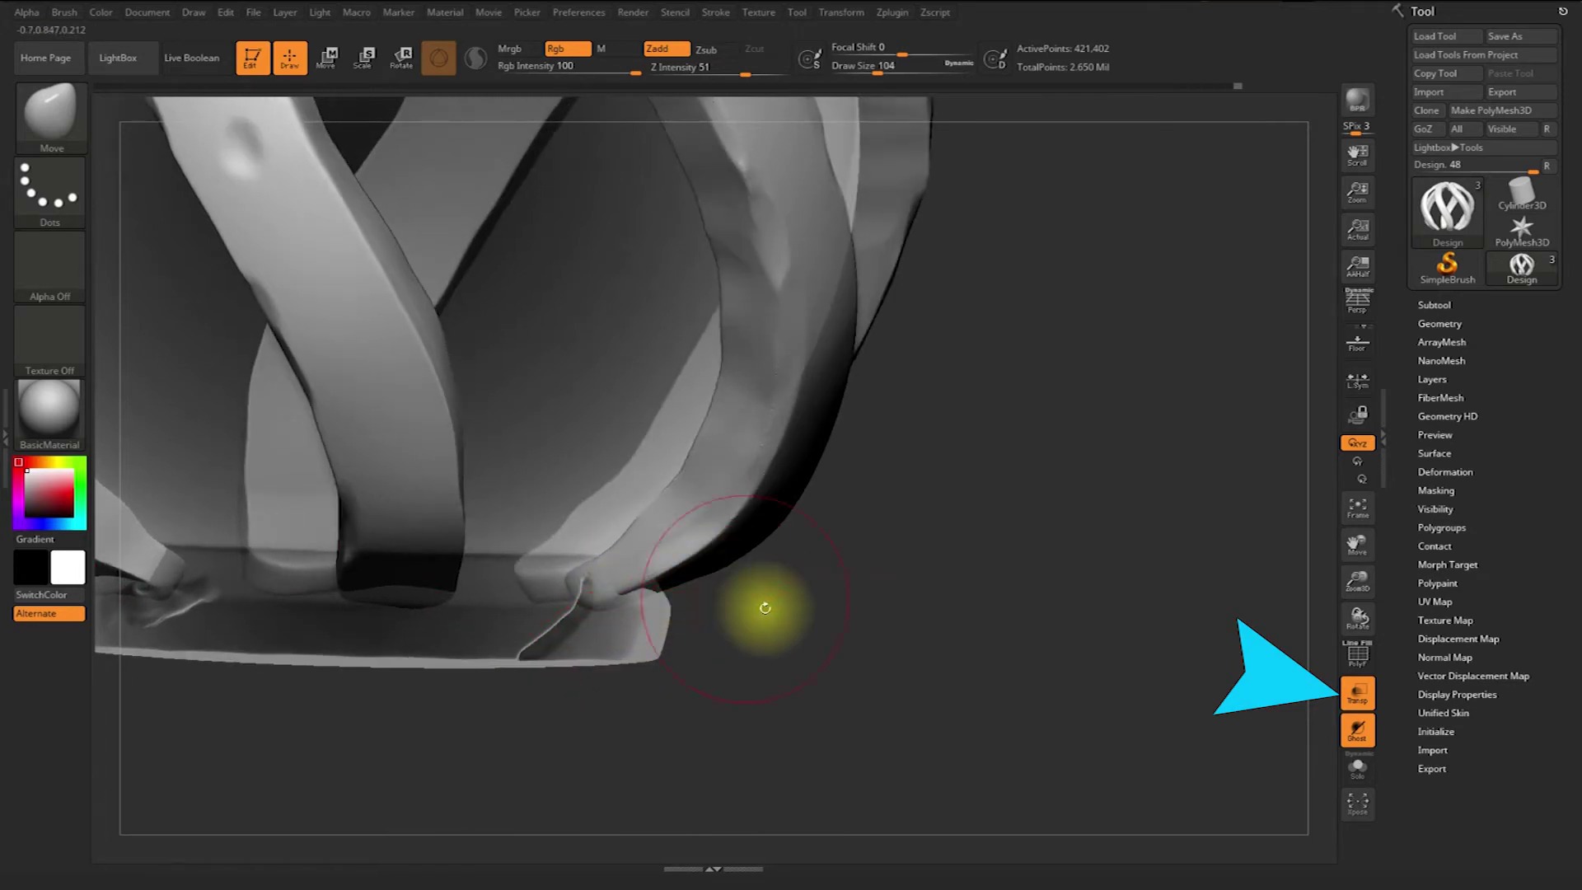
# Turn off transparency and adjust the front band's lower end at the base ring with the Move brush at draw size 65
pyautogui.moveTo(786, 611); pyautogui.dragTo(841, 632)
pyautogui.click(1358, 699)
pyautogui.moveTo(1170, 703); pyautogui.dragTo(895, 712)
pyautogui.moveTo(579, 610)
pyautogui.mouseDown()
pyautogui.moveTo(647, 689)
pyautogui.moveTo(656, 595)
pyautogui.mouseUp()
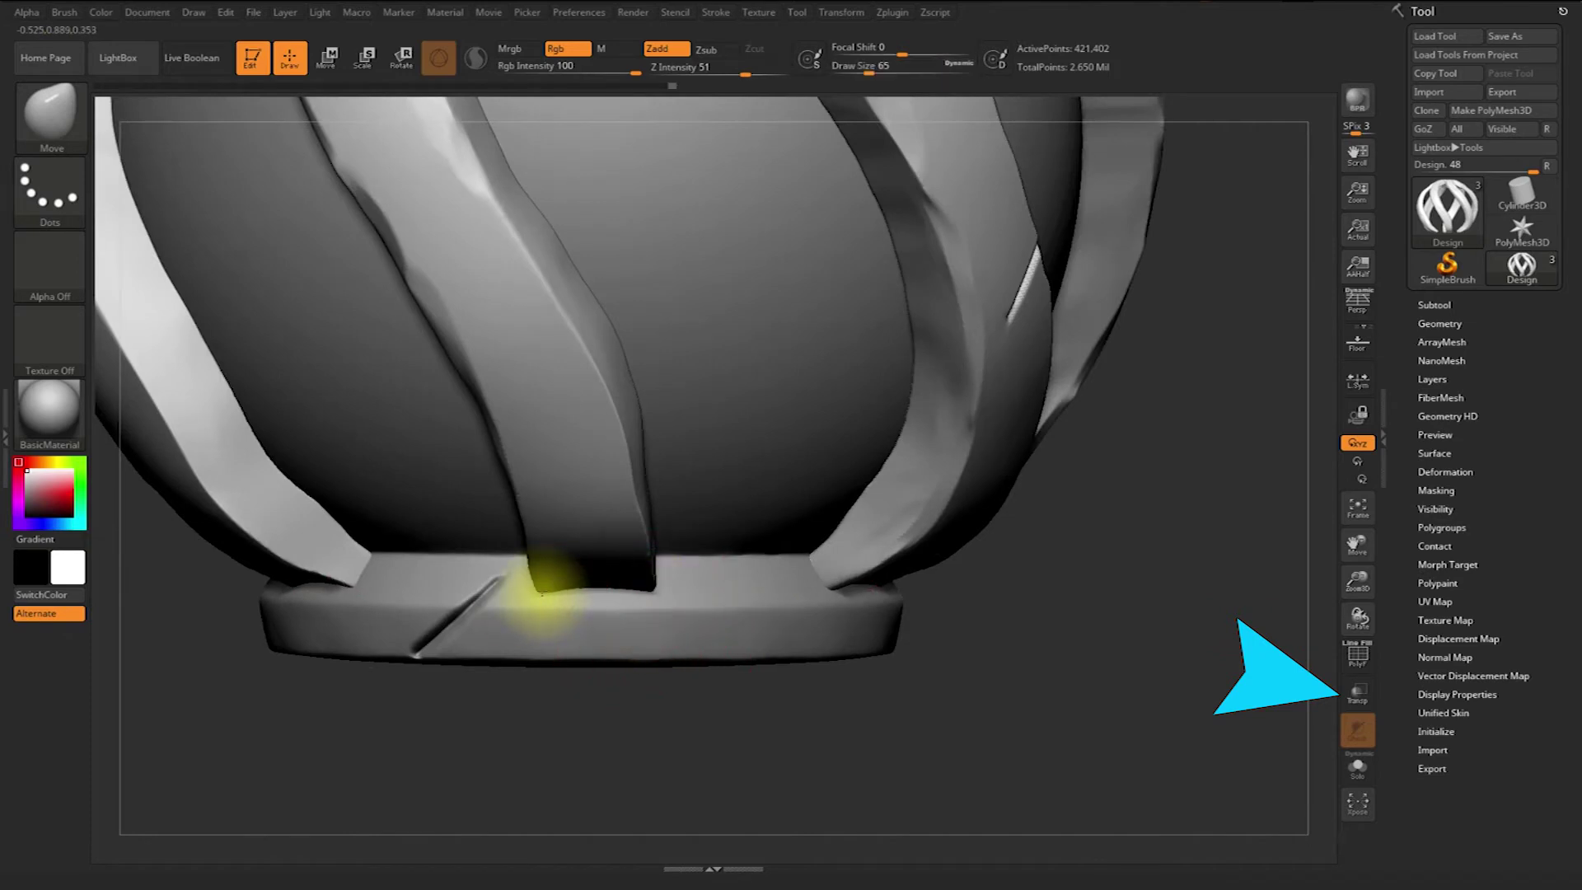
# Switch to the TrimDynamic brush at draw size 46 and flatten the spiral bands' lower edges near the base ring
pyautogui.moveTo(648, 729)
pyautogui.mouseDown()
pyautogui.moveTo(764, 626)
pyautogui.moveTo(863, 692)
pyautogui.mouseUp()
pyautogui.click(56, 122)
pyautogui.click(66, 130)
pyautogui.click(1238, 462)
pyautogui.keyDown('alt'); pyautogui.moveTo(1045, 542); pyautogui.dragTo(1054, 581); pyautogui.keyUp('alt')
pyautogui.press('s')
pyautogui.moveTo(1057, 581); pyautogui.dragTo(901, 626)
pyautogui.press('s')
pyautogui.moveTo(842, 705); pyautogui.dragTo(840, 713)
pyautogui.keyDown('alt'); pyautogui.moveTo(839, 700); pyautogui.dragTo(689, 689); pyautogui.keyUp('alt')
pyautogui.moveTo(949, 626)
pyautogui.mouseDown()
pyautogui.moveTo(659, 705)
pyautogui.moveTo(664, 661)
pyautogui.moveTo(721, 629)
pyautogui.moveTo(749, 650)
pyautogui.moveTo(674, 711)
pyautogui.moveTo(823, 640)
pyautogui.mouseUp()
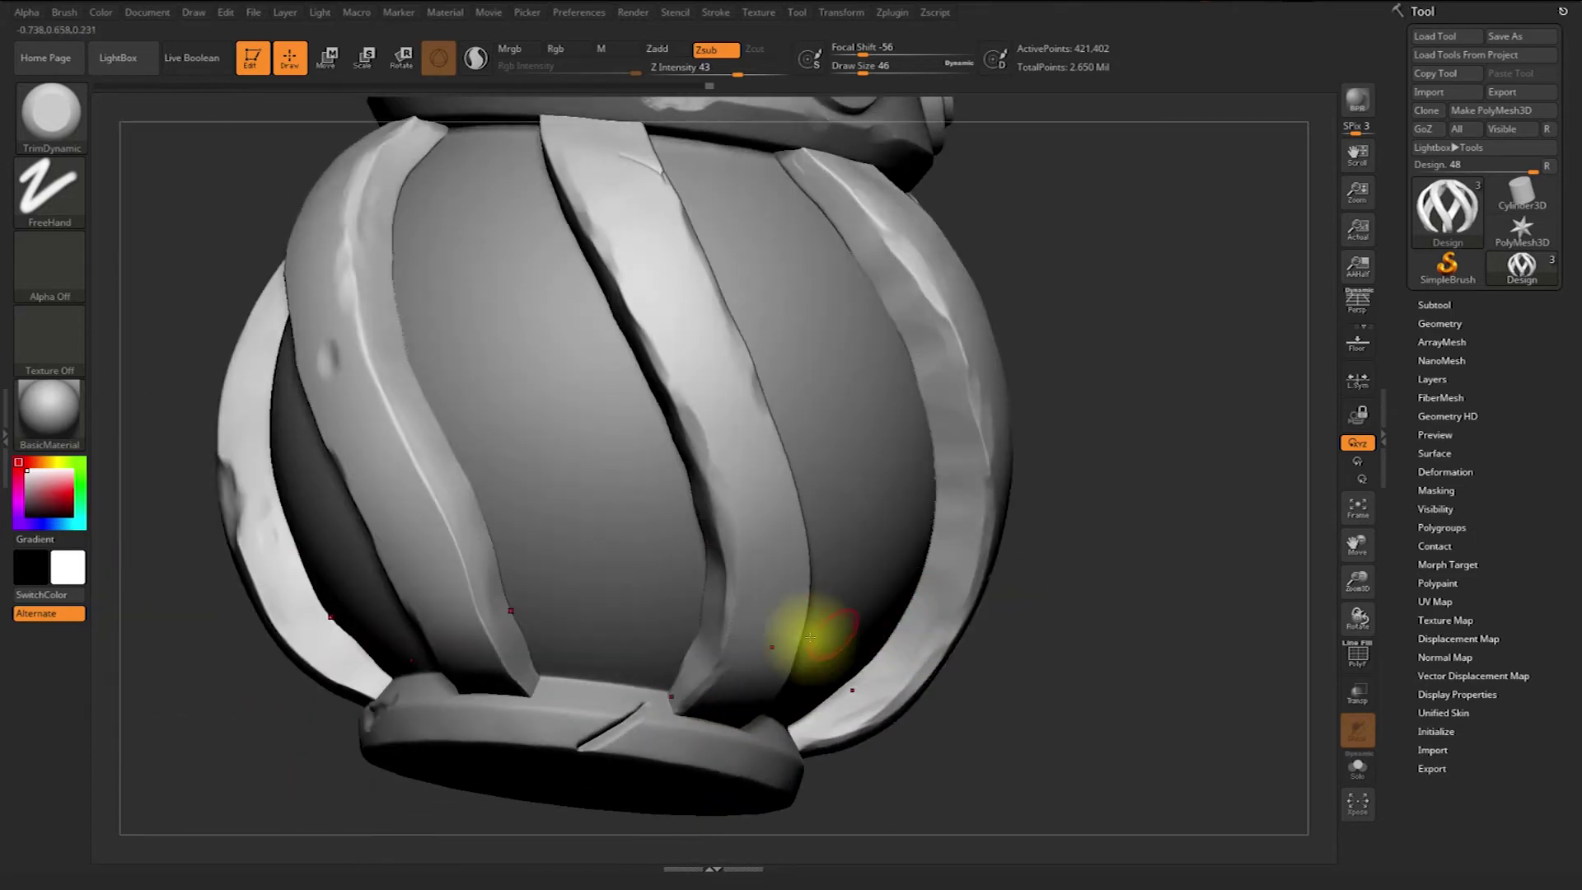
# Trim the middle faces and edges of the spiral bands with the TrimDynamic brush, checking the bottle from several angles
pyautogui.moveTo(944, 509)
pyautogui.mouseDown()
pyautogui.moveTo(821, 602)
pyautogui.moveTo(791, 522)
pyautogui.moveTo(799, 680)
pyautogui.mouseUp()
pyautogui.moveTo(1090, 683)
pyautogui.mouseDown()
pyautogui.moveTo(1106, 727)
pyautogui.moveTo(1042, 661)
pyautogui.mouseUp()
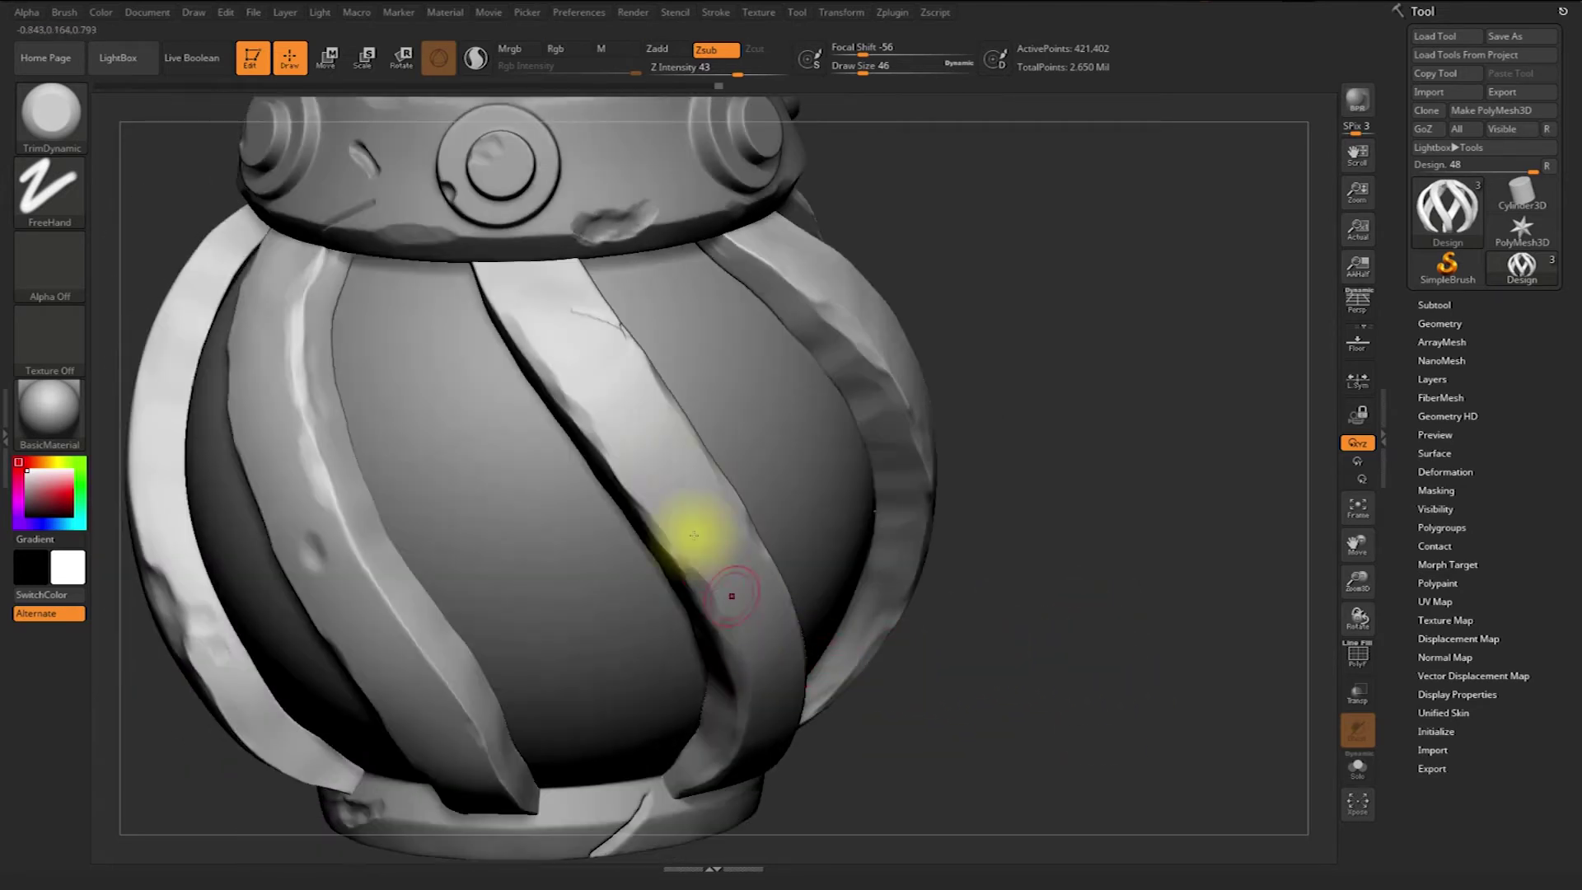
pyautogui.moveTo(1027, 514); pyautogui.dragTo(1072, 518)
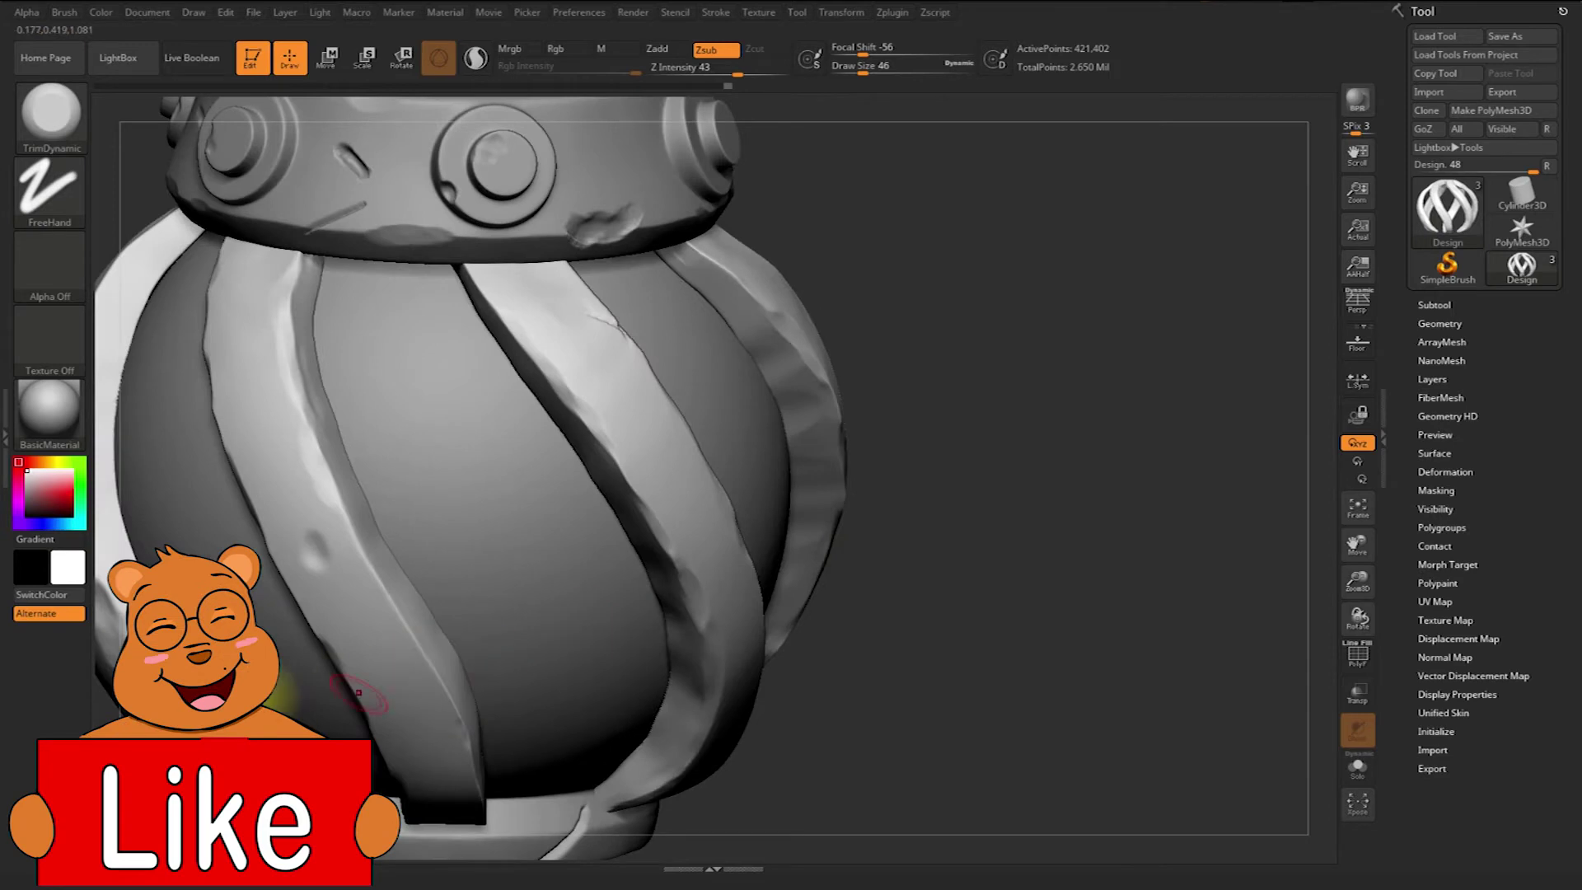
pyautogui.moveTo(330, 550); pyautogui.dragTo(318, 568)
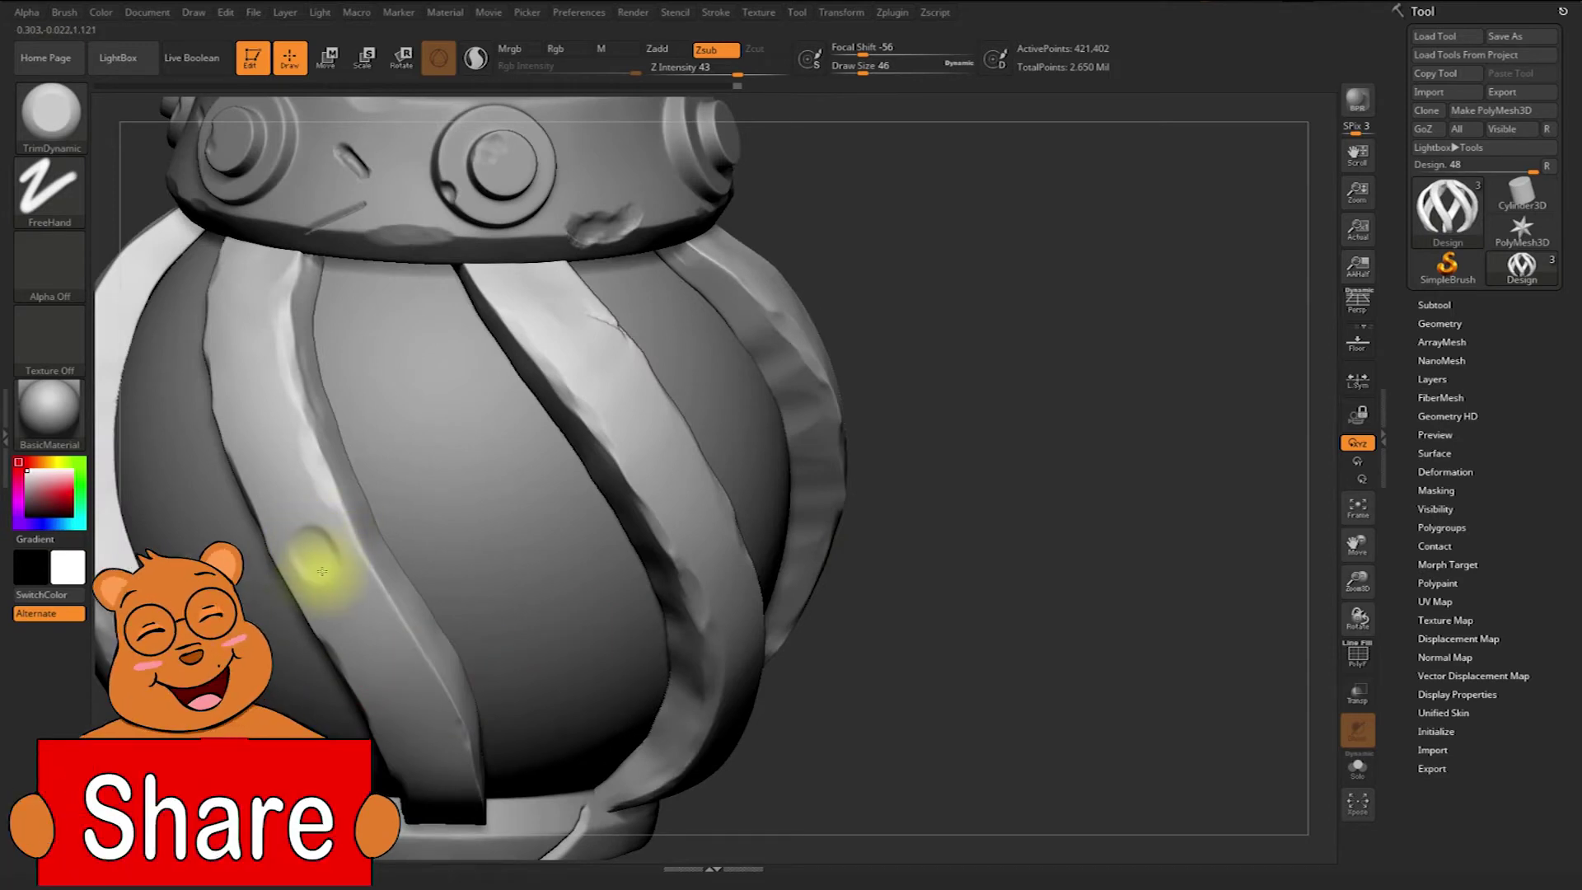
pyautogui.keyDown('ctrl'); pyautogui.moveTo(926, 569); pyautogui.dragTo(1010, 514, button='right'); pyautogui.keyUp('ctrl')
pyautogui.moveTo(1009, 514); pyautogui.dragTo(1000, 554)
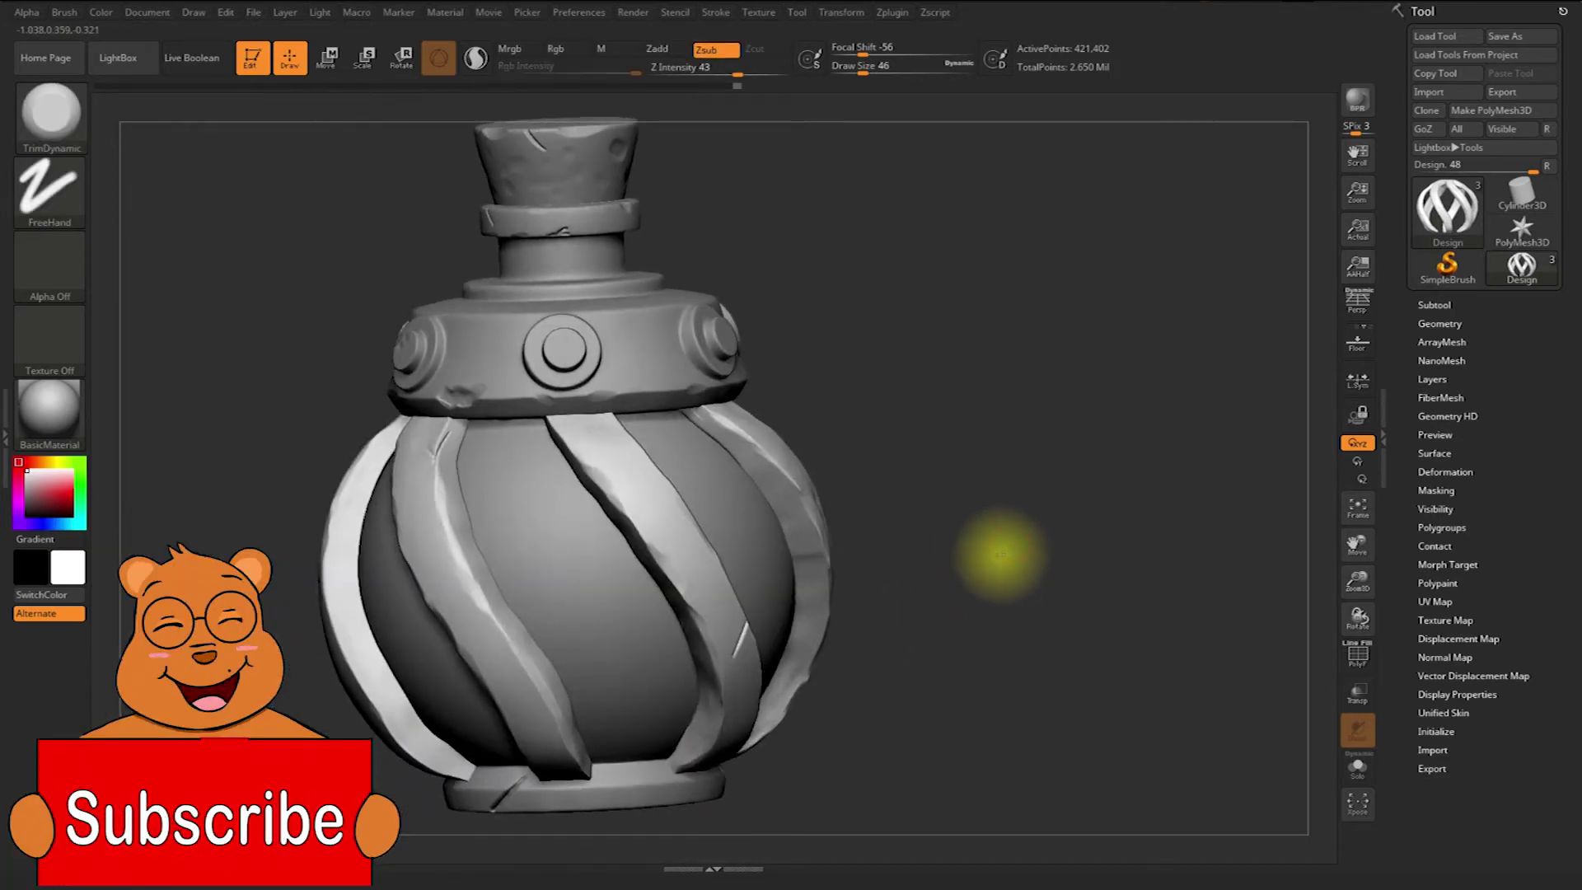
pyautogui.keyDown('ctrl'); pyautogui.moveTo(1000, 555); pyautogui.dragTo(1014, 575, button='right'); pyautogui.keyUp('ctrl')
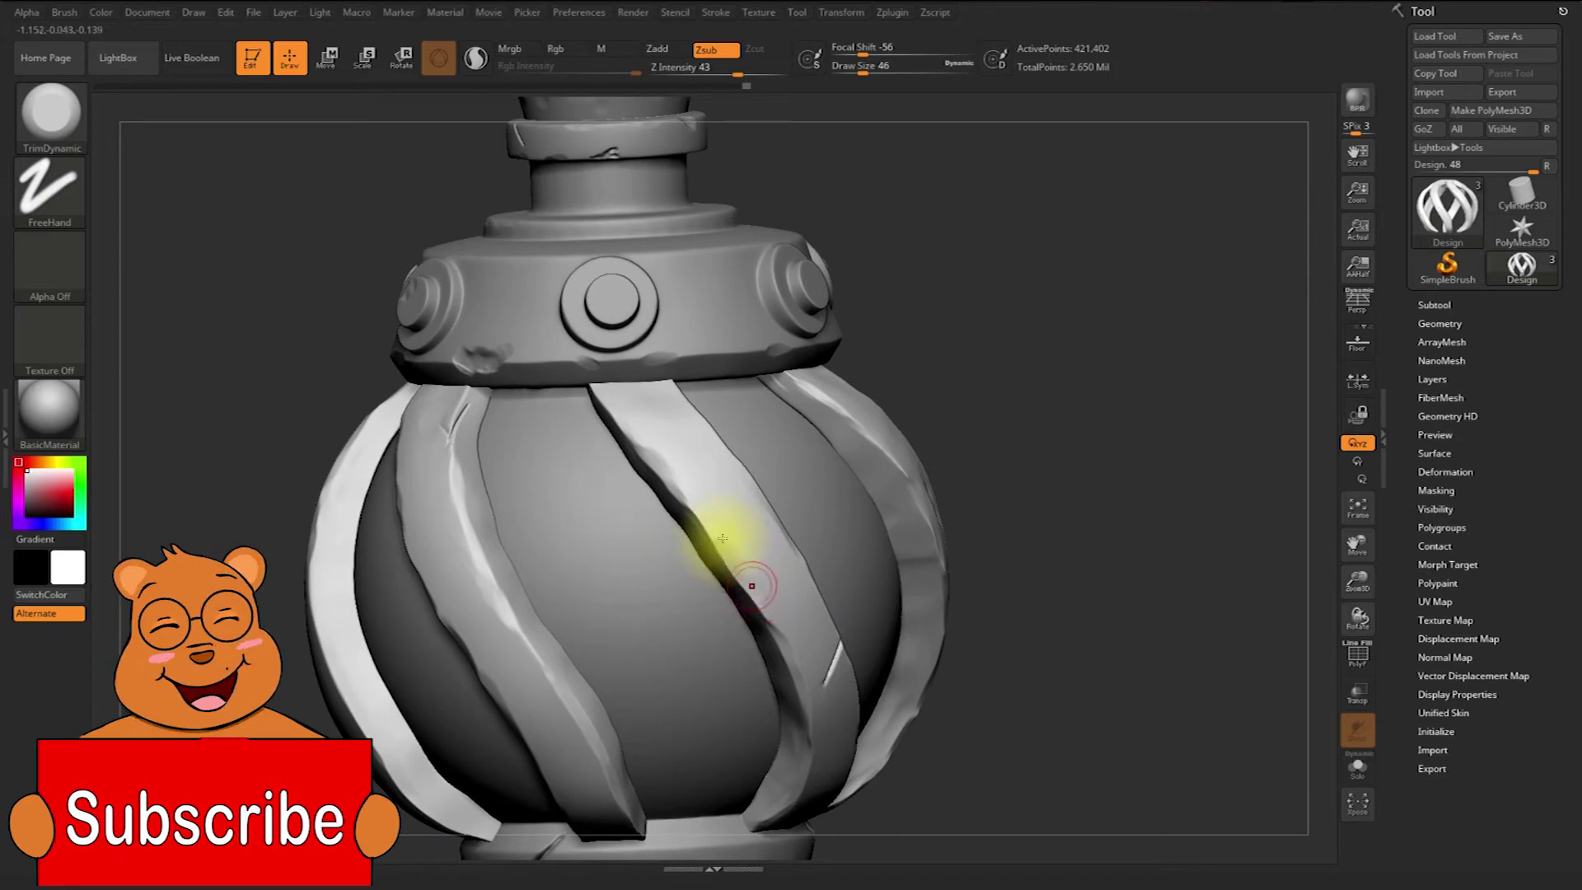
pyautogui.moveTo(989, 457)
pyautogui.mouseDown()
pyautogui.moveTo(1000, 505)
pyautogui.moveTo(985, 484)
pyautogui.mouseUp()
# Make the Poison_Bottle subtool active and inspect the collar's rim and damage marks from several sides
pyautogui.keyDown('alt'); pyautogui.click(720, 436); pyautogui.keyUp('alt')
pyautogui.moveTo(865, 410); pyautogui.dragTo(918, 359)
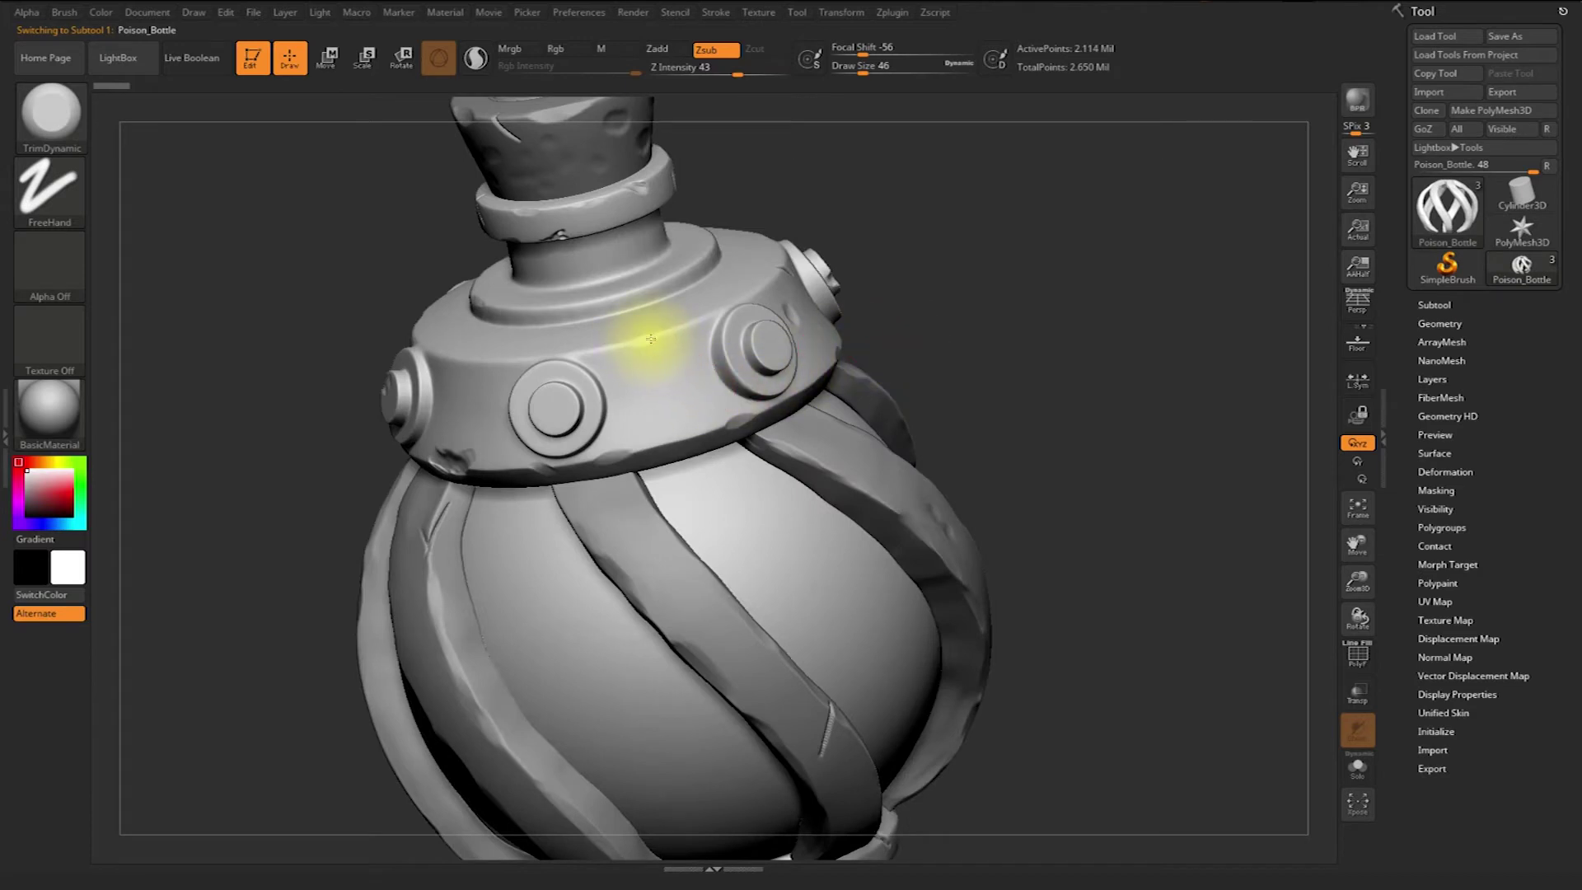
pyautogui.moveTo(865, 264); pyautogui.dragTo(791, 453)
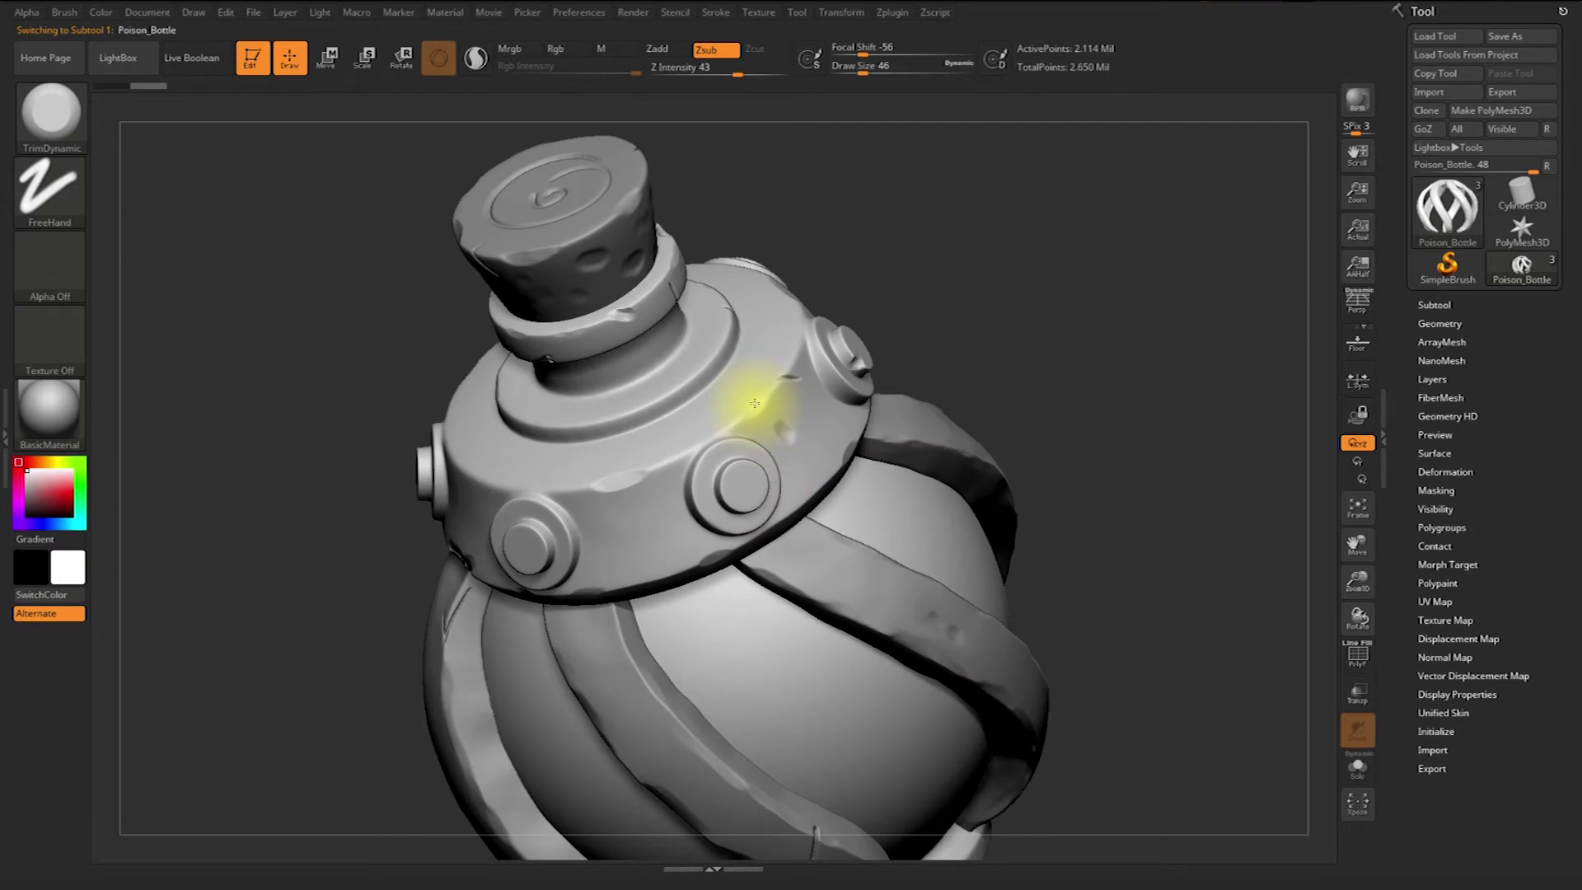
pyautogui.moveTo(968, 358); pyautogui.dragTo(985, 329)
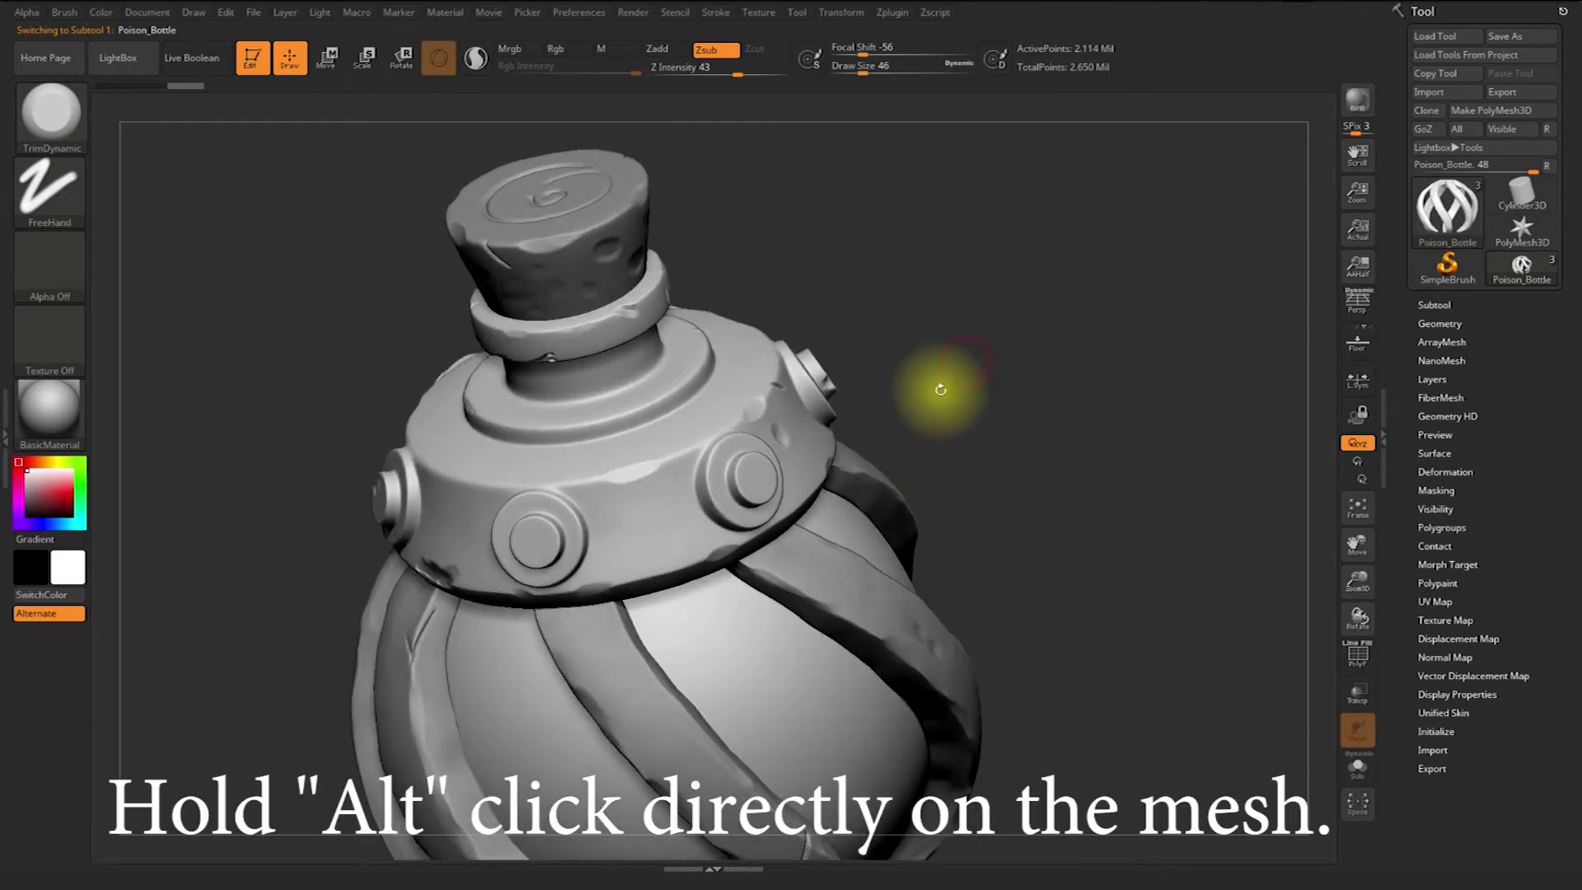
pyautogui.moveTo(924, 398); pyautogui.dragTo(561, 571)
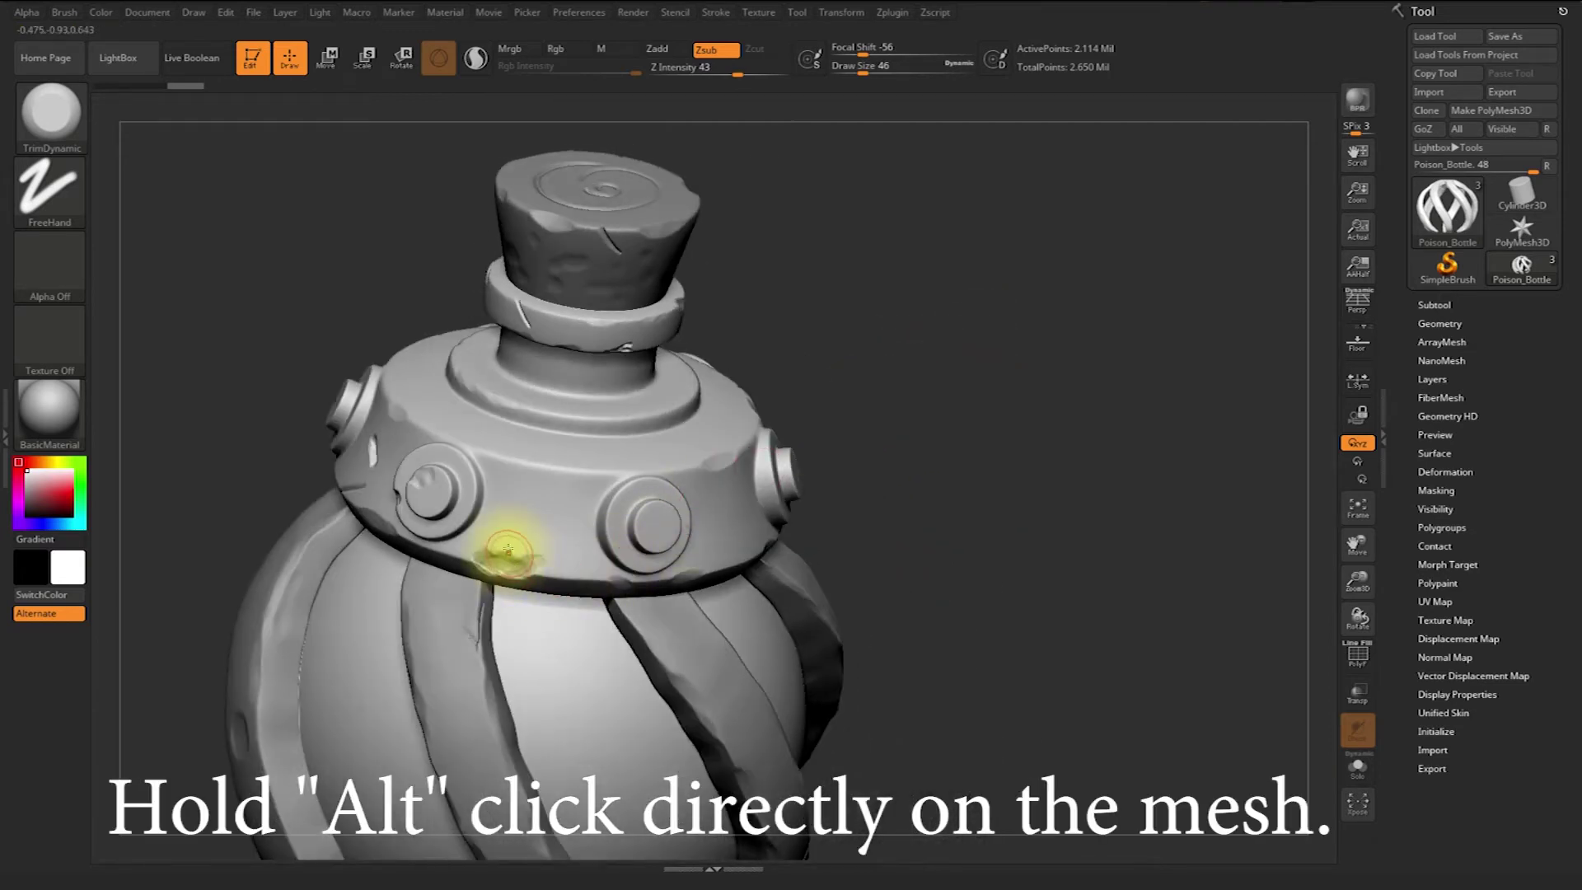
pyautogui.moveTo(837, 371); pyautogui.dragTo(915, 404)
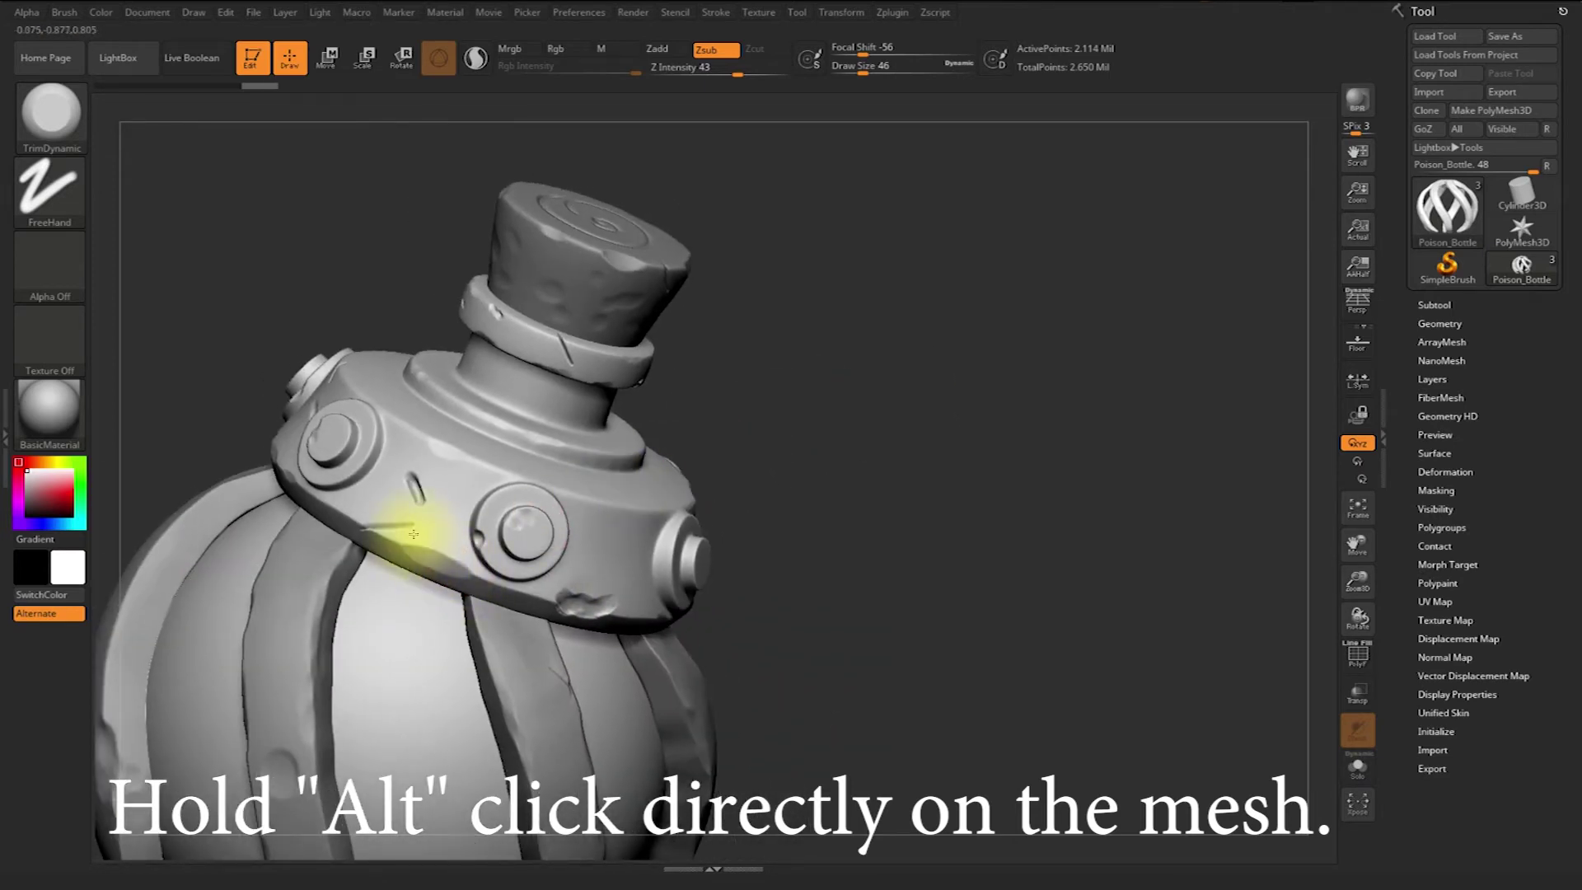
# Carve a short vertical cut into the collar's lower edge between two studs with the Slash3 brush at draw size 20, and smooth it
pyautogui.click(49, 110)
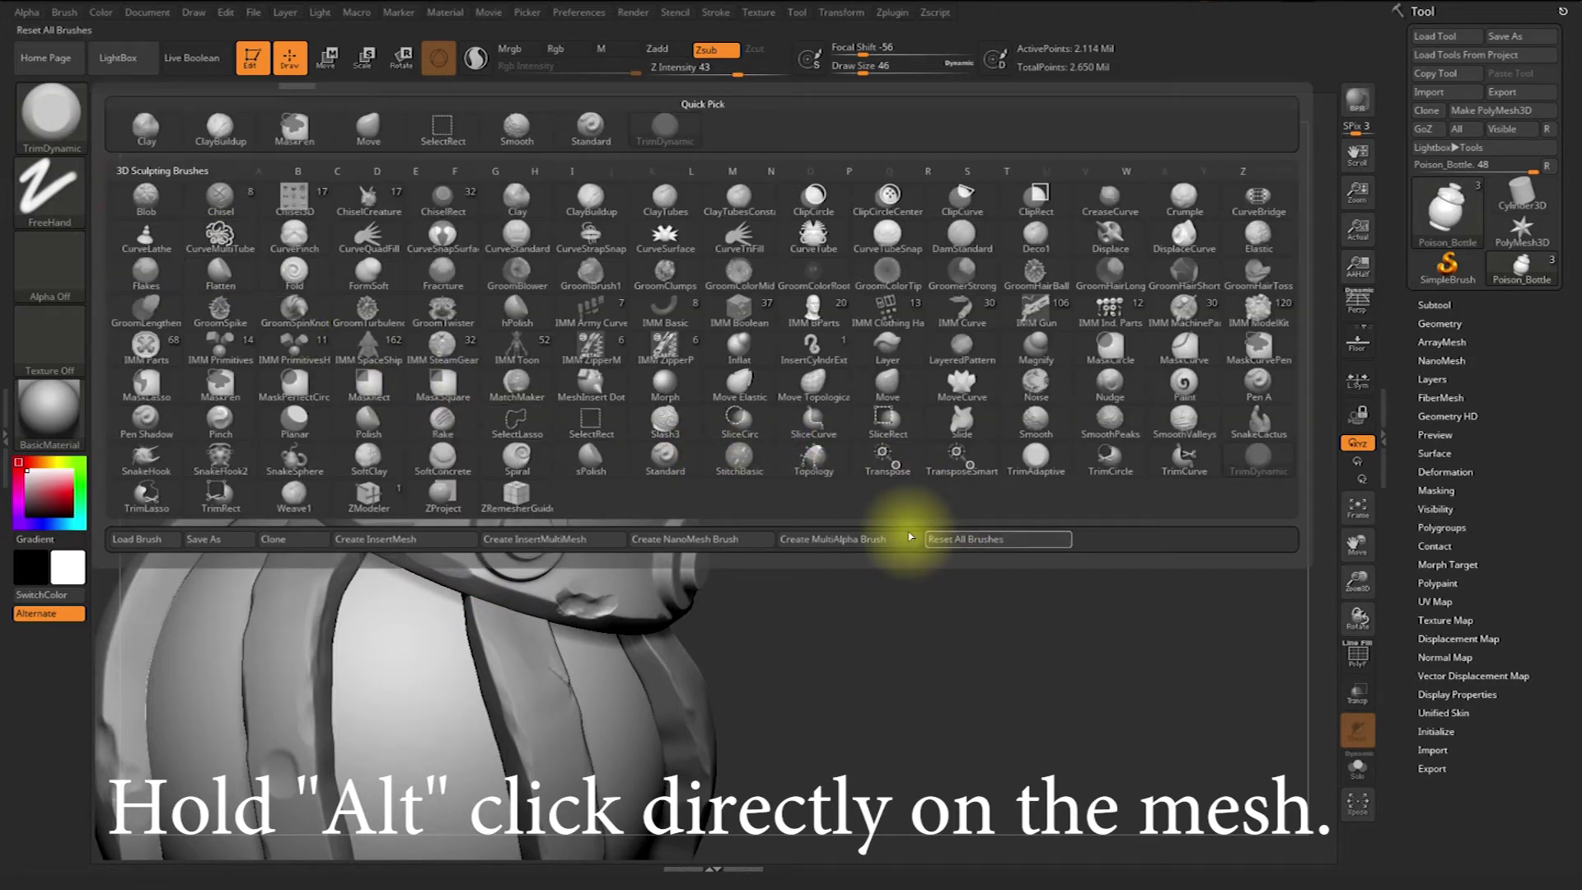
pyautogui.click(664, 419)
pyautogui.moveTo(862, 484)
pyautogui.mouseDown()
pyautogui.moveTo(805, 453)
pyautogui.moveTo(759, 588)
pyautogui.mouseUp()
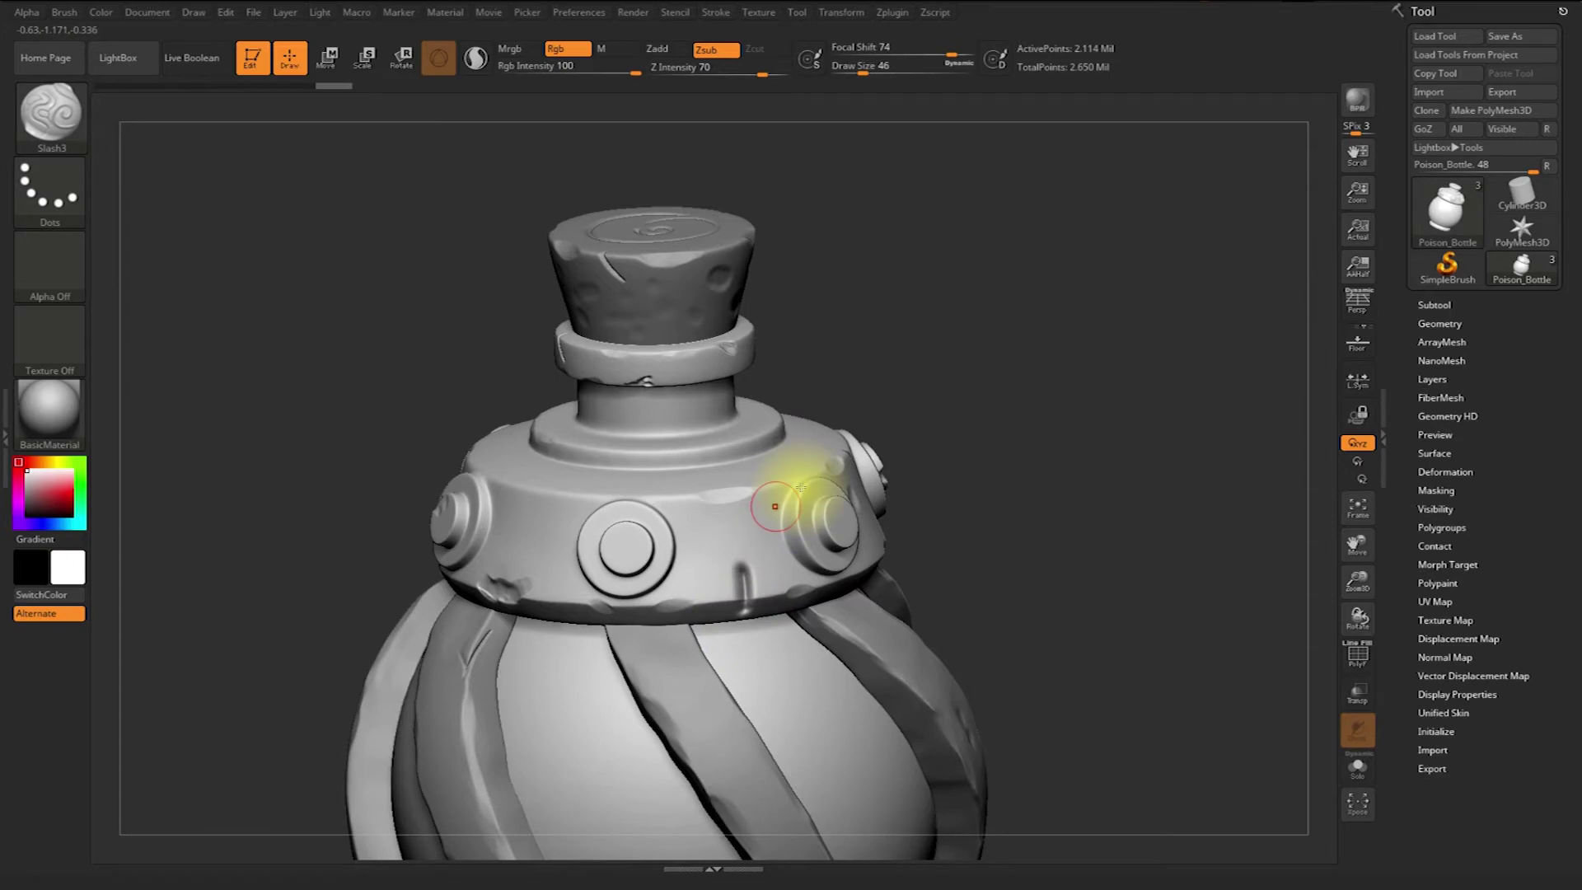
pyautogui.hotkey('ctrl', 'z')
pyautogui.press('s')
pyautogui.moveTo(937, 431); pyautogui.dragTo(927, 424)
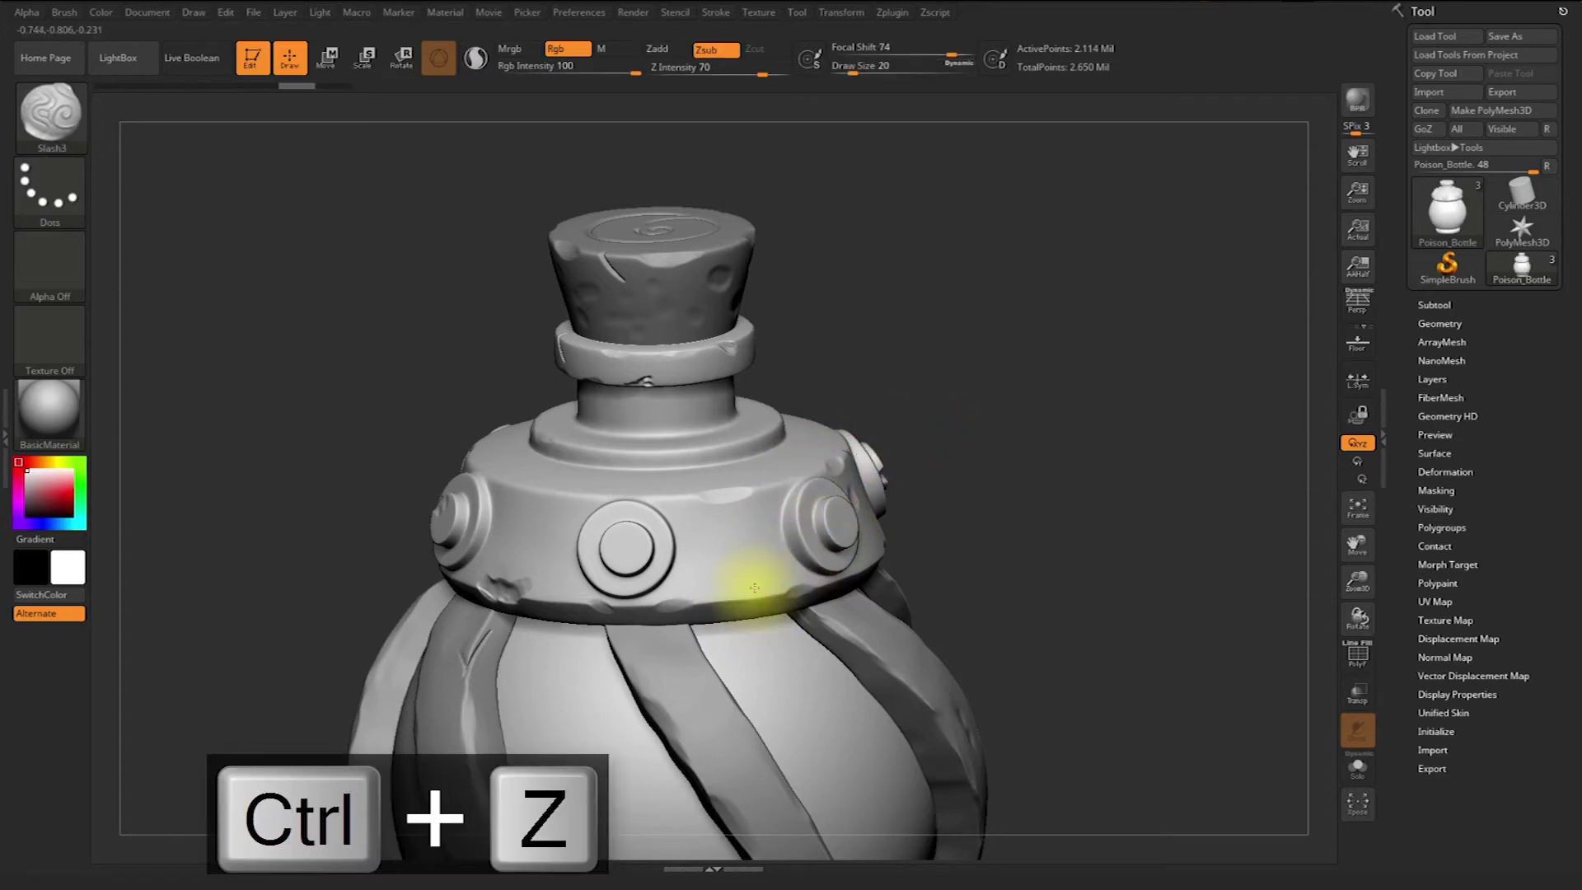
pyautogui.moveTo(822, 478)
pyautogui.mouseDown()
pyautogui.moveTo(858, 442)
pyautogui.moveTo(760, 549)
pyautogui.mouseUp()
pyautogui.press('shift')
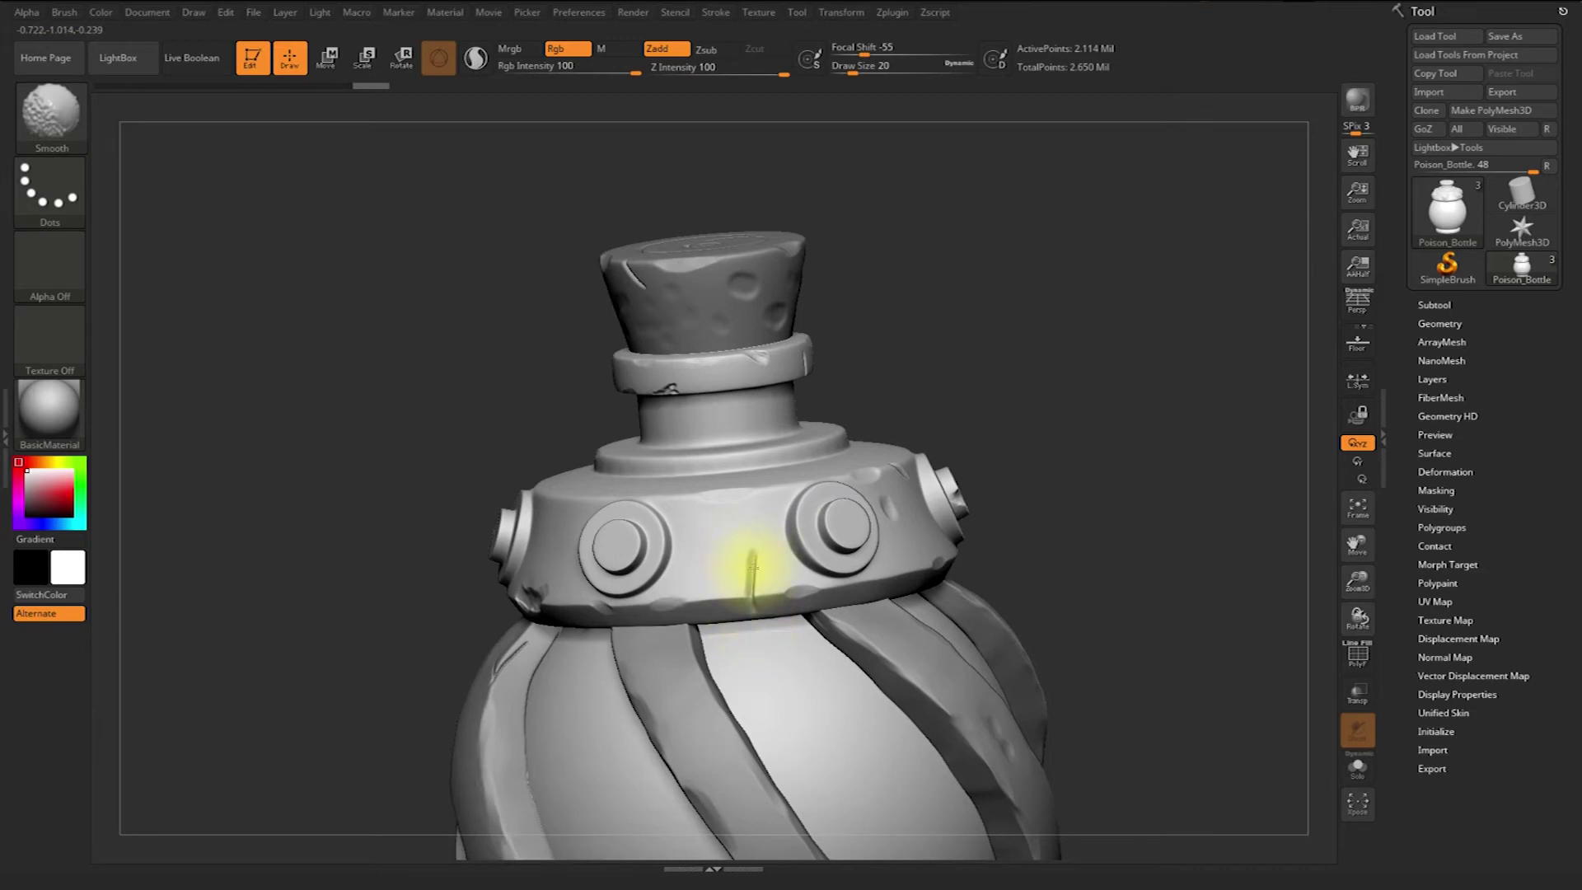
# Isolate the top rim of the ledge below the neck by masking it, clearing the mask from the neck, and inverting the mask
pyautogui.moveTo(961, 428)
pyautogui.mouseDown()
pyautogui.moveTo(993, 427)
pyautogui.moveTo(948, 446)
pyautogui.mouseUp()
pyautogui.moveTo(892, 398)
pyautogui.keyDown('alt'); pyautogui.mouseDown()
pyautogui.moveTo(932, 446)
pyautogui.moveTo(918, 459)
pyautogui.moveTo(908, 441)
pyautogui.moveTo(901, 502)
pyautogui.moveTo(901, 452)
pyautogui.moveTo(975, 442)
pyautogui.moveTo(1022, 482)
pyautogui.moveTo(1024, 448)
pyautogui.moveTo(619, 459)
pyautogui.mouseUp(); pyautogui.keyUp('alt')
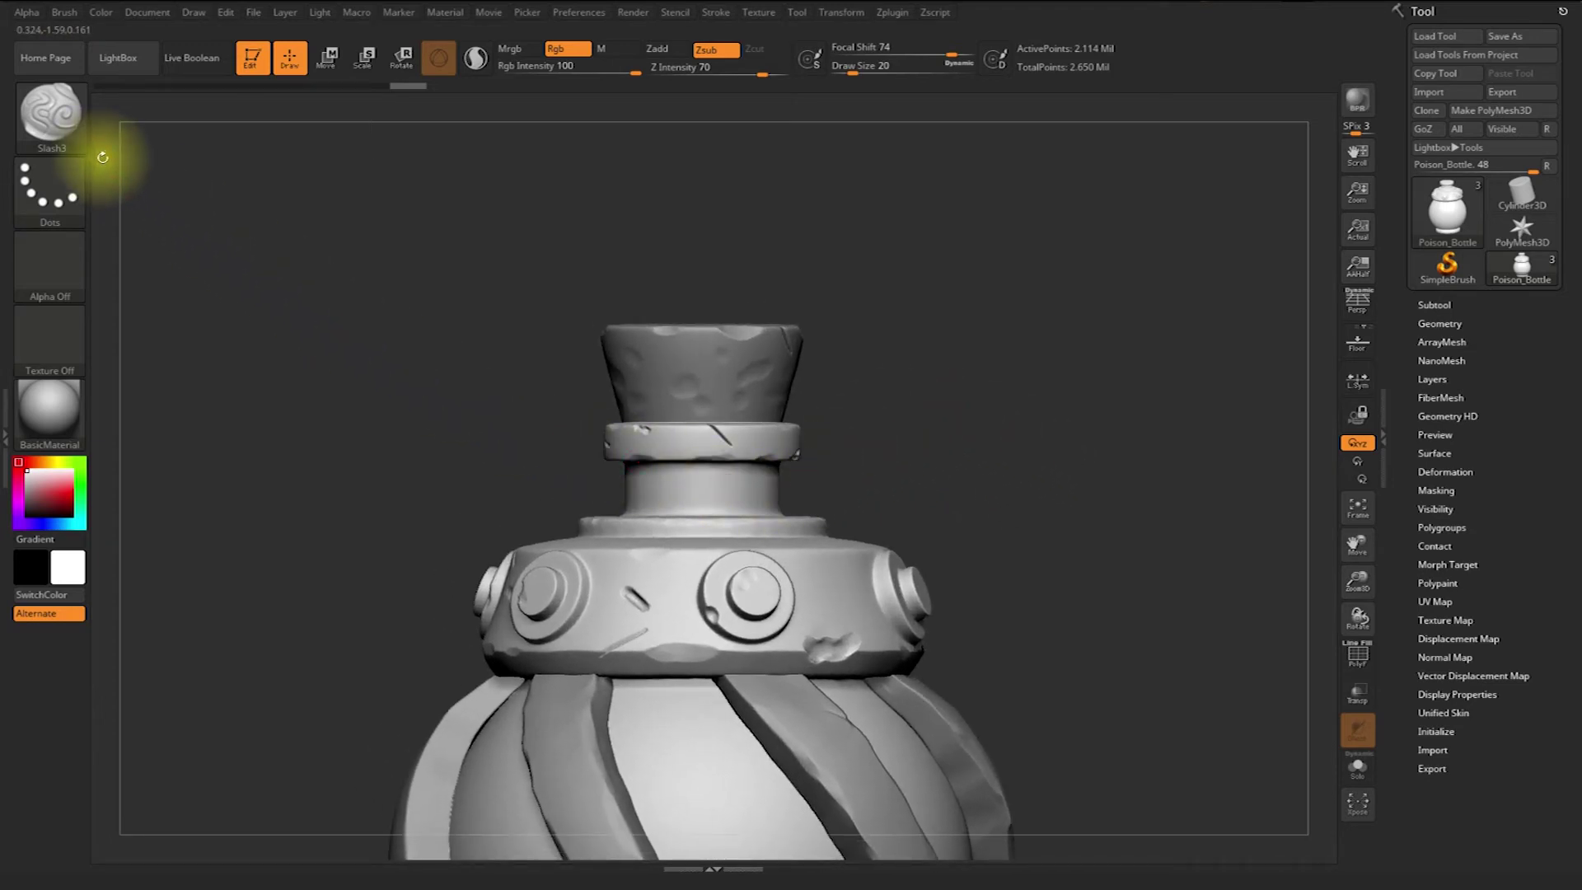
pyautogui.press('ctrl')
pyautogui.keyDown('ctrl'); pyautogui.moveTo(599, 504); pyautogui.dragTo(892, 527); pyautogui.keyUp('ctrl')
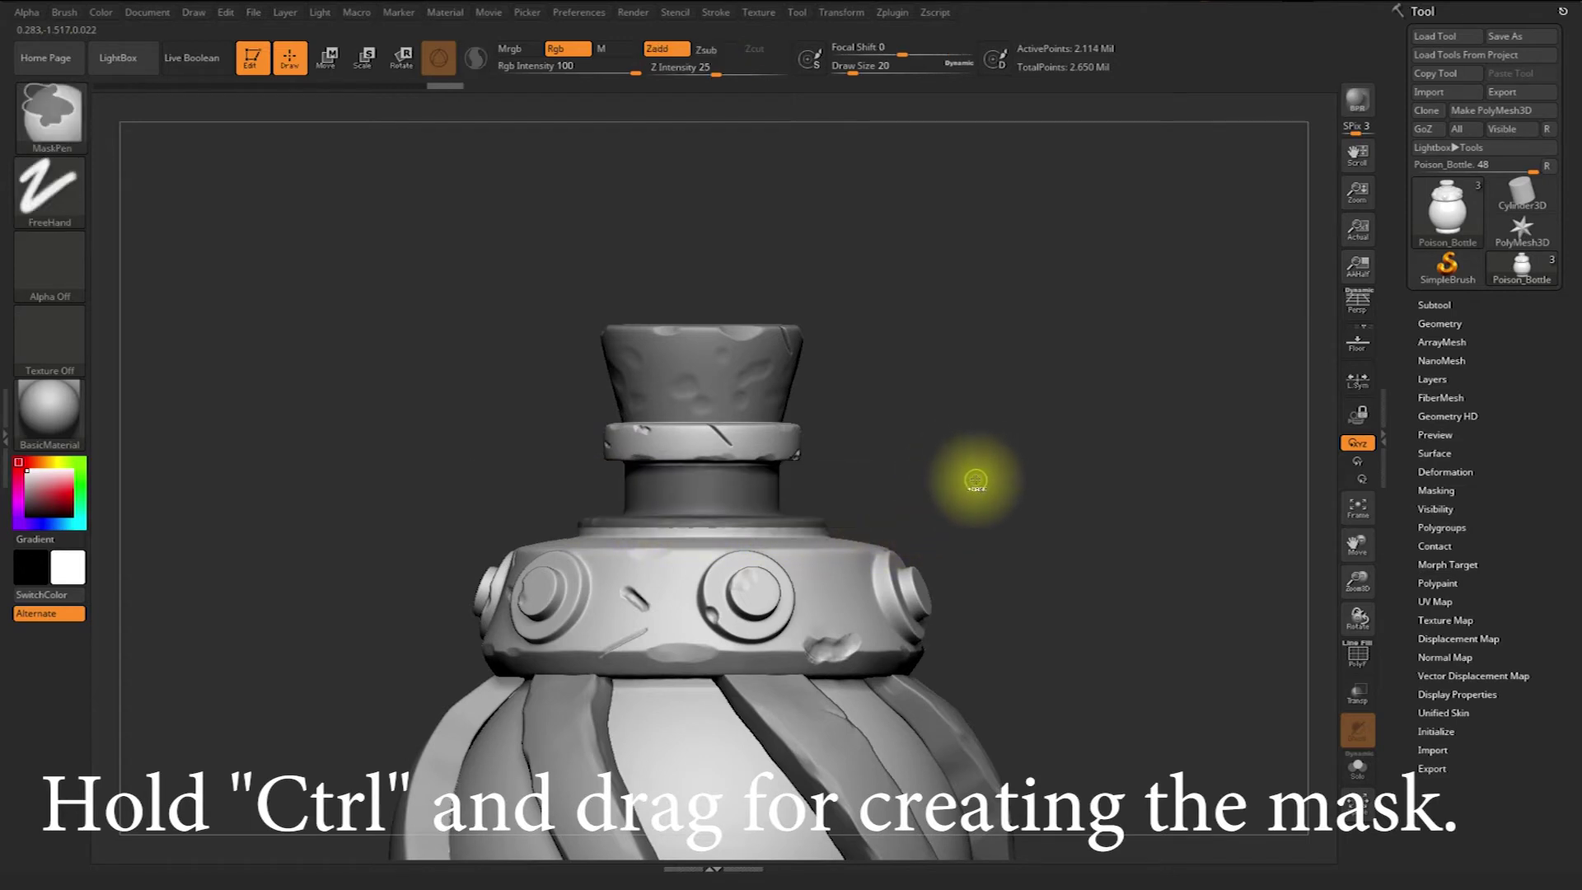
pyautogui.keyDown('ctrl'); pyautogui.moveTo(984, 509); pyautogui.dragTo(980, 446, button='right'); pyautogui.keyUp('ctrl')
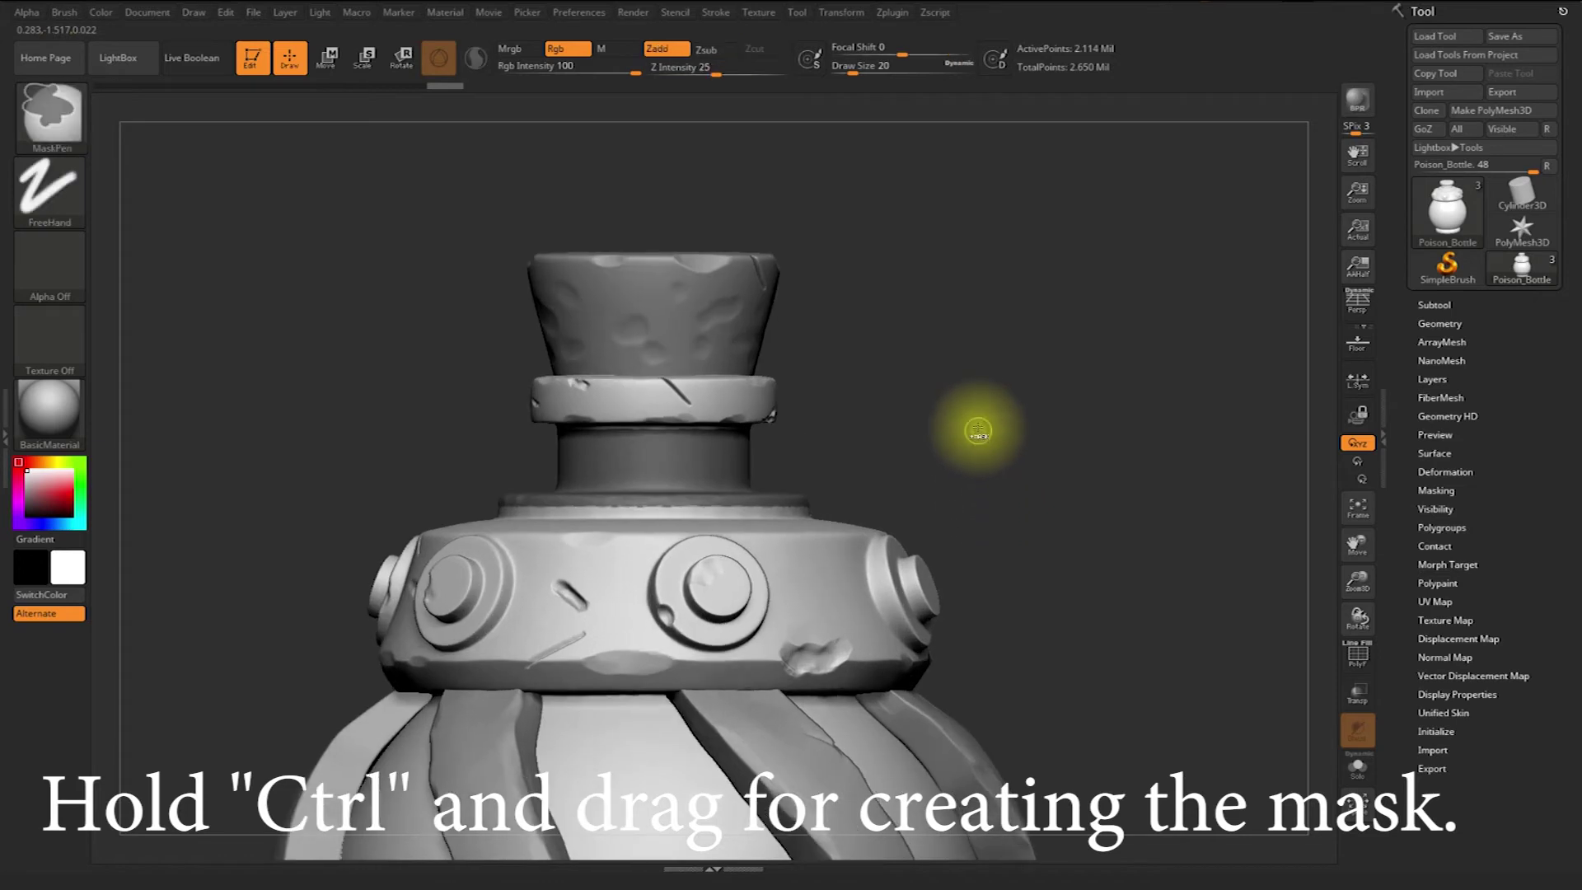
pyautogui.keyDown('ctrl'); pyautogui.keyDown('alt'); pyautogui.moveTo(398, 308); pyautogui.dragTo(858, 481); pyautogui.keyUp('alt'); pyautogui.keyUp('ctrl')
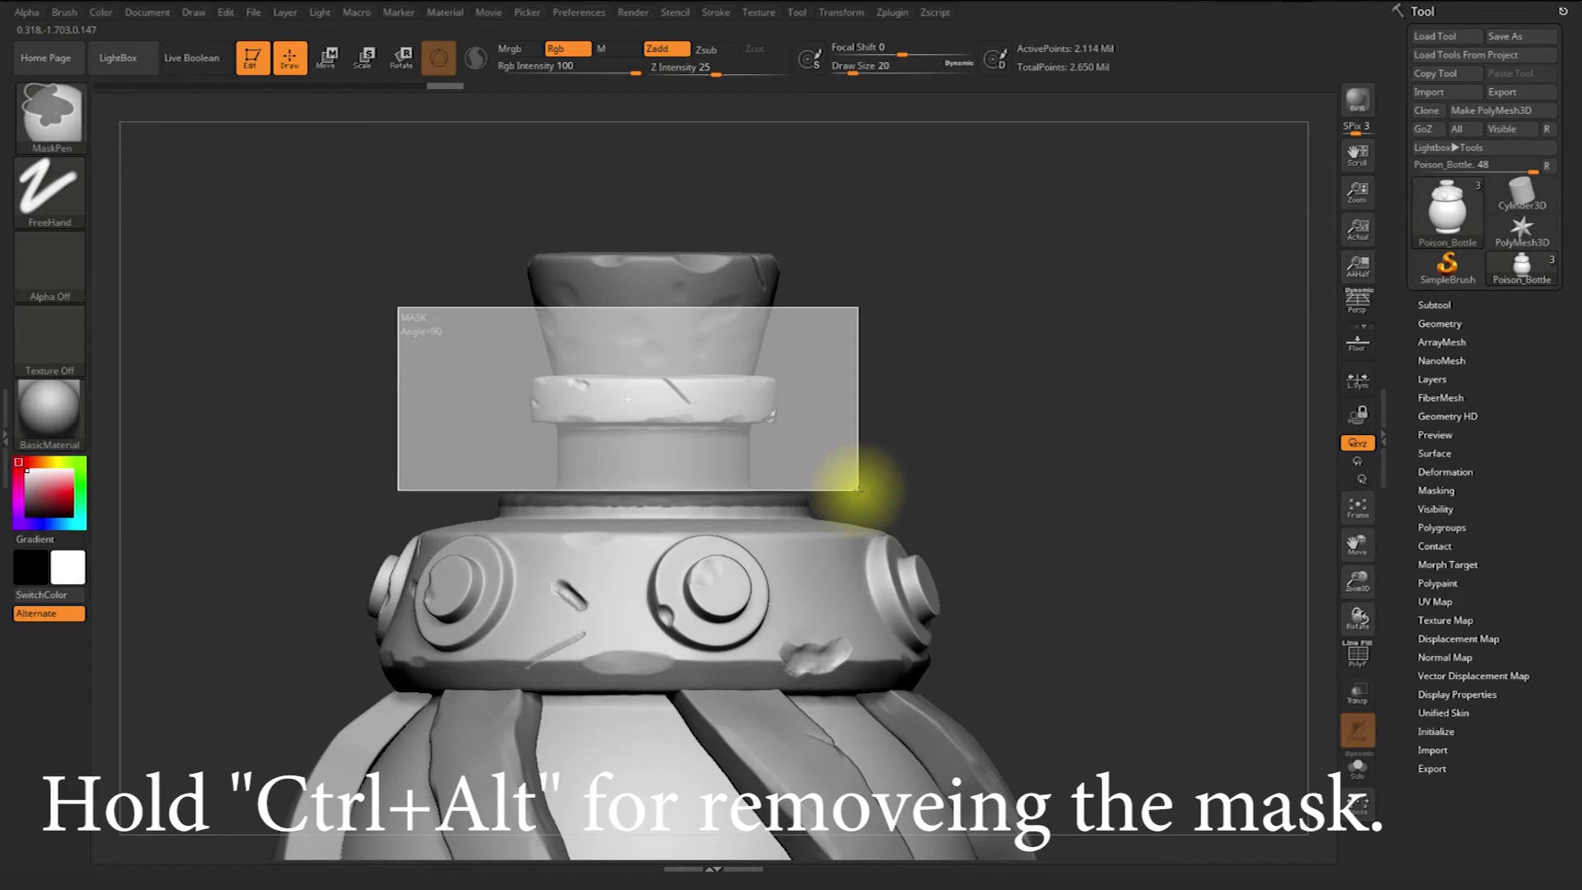
pyautogui.keyDown('ctrl'); pyautogui.keyDown('alt'); pyautogui.moveTo(857, 490); pyautogui.dragTo(858, 487); pyautogui.keyUp('alt'); pyautogui.keyUp('ctrl')
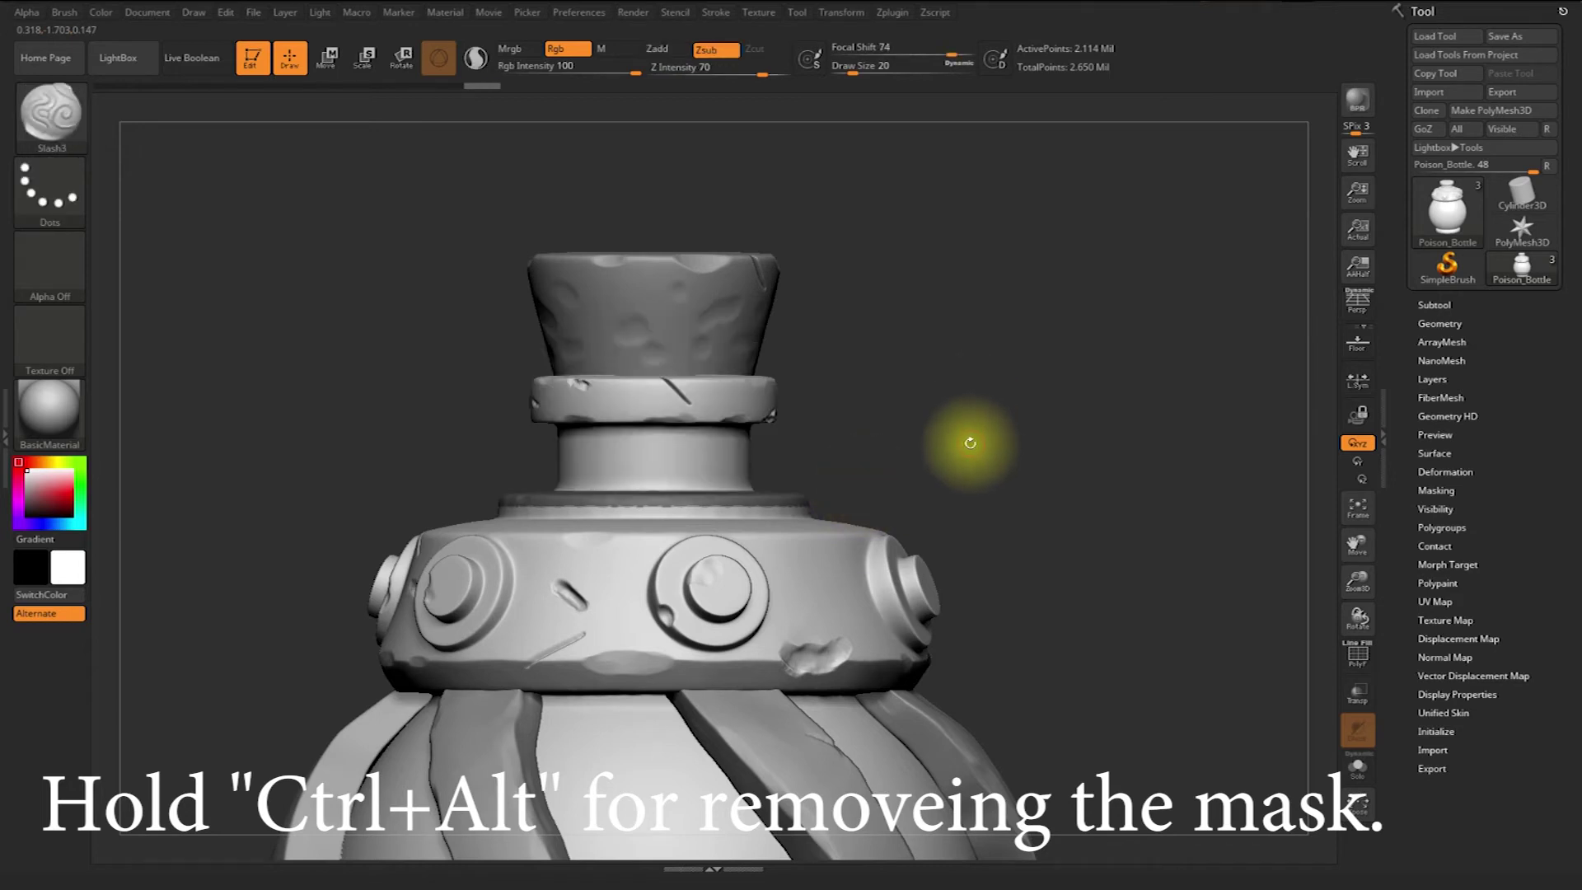
pyautogui.keyDown('ctrl'); pyautogui.click(988, 440); pyautogui.keyUp('ctrl')
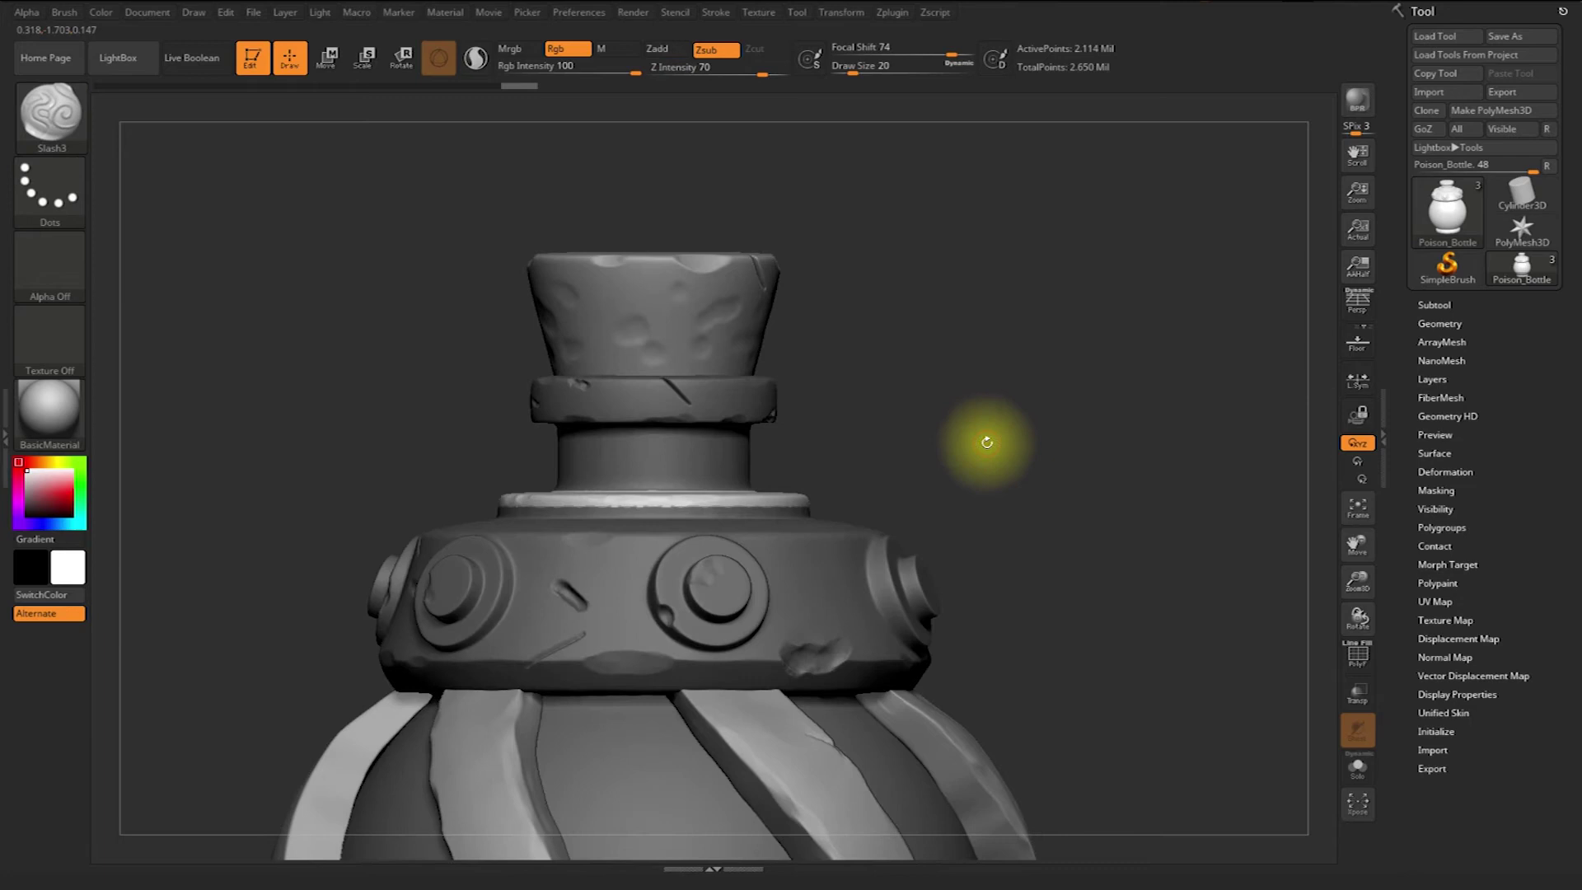
# Centre the move gizmo on the unmasked ledge rim and rotate the gizmo so its axes stand straight
pyautogui.press('w')
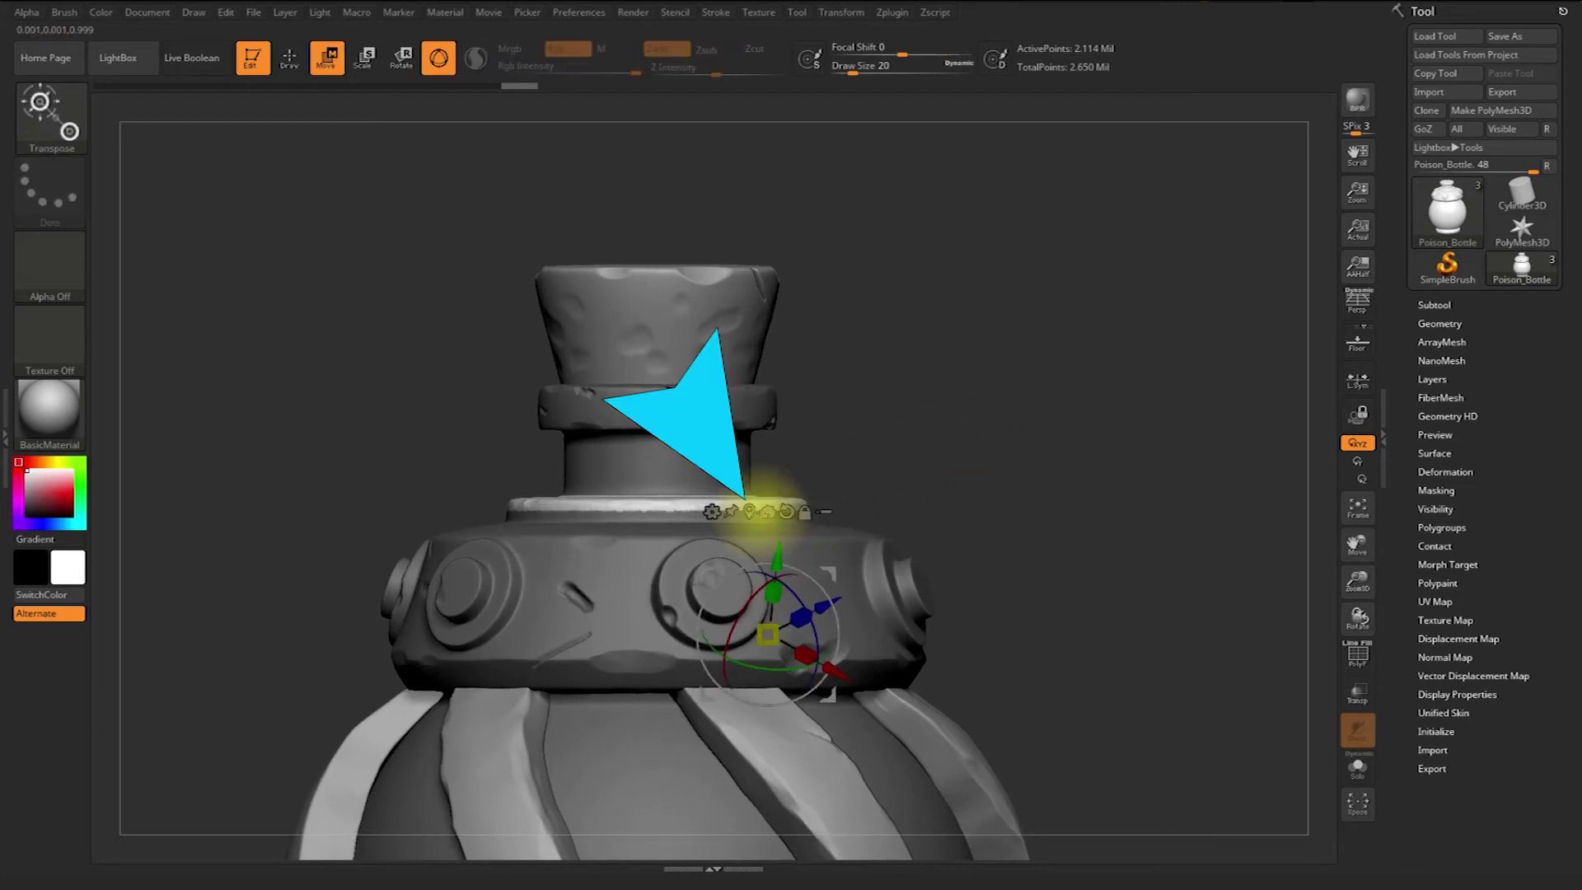
pyautogui.click(768, 509)
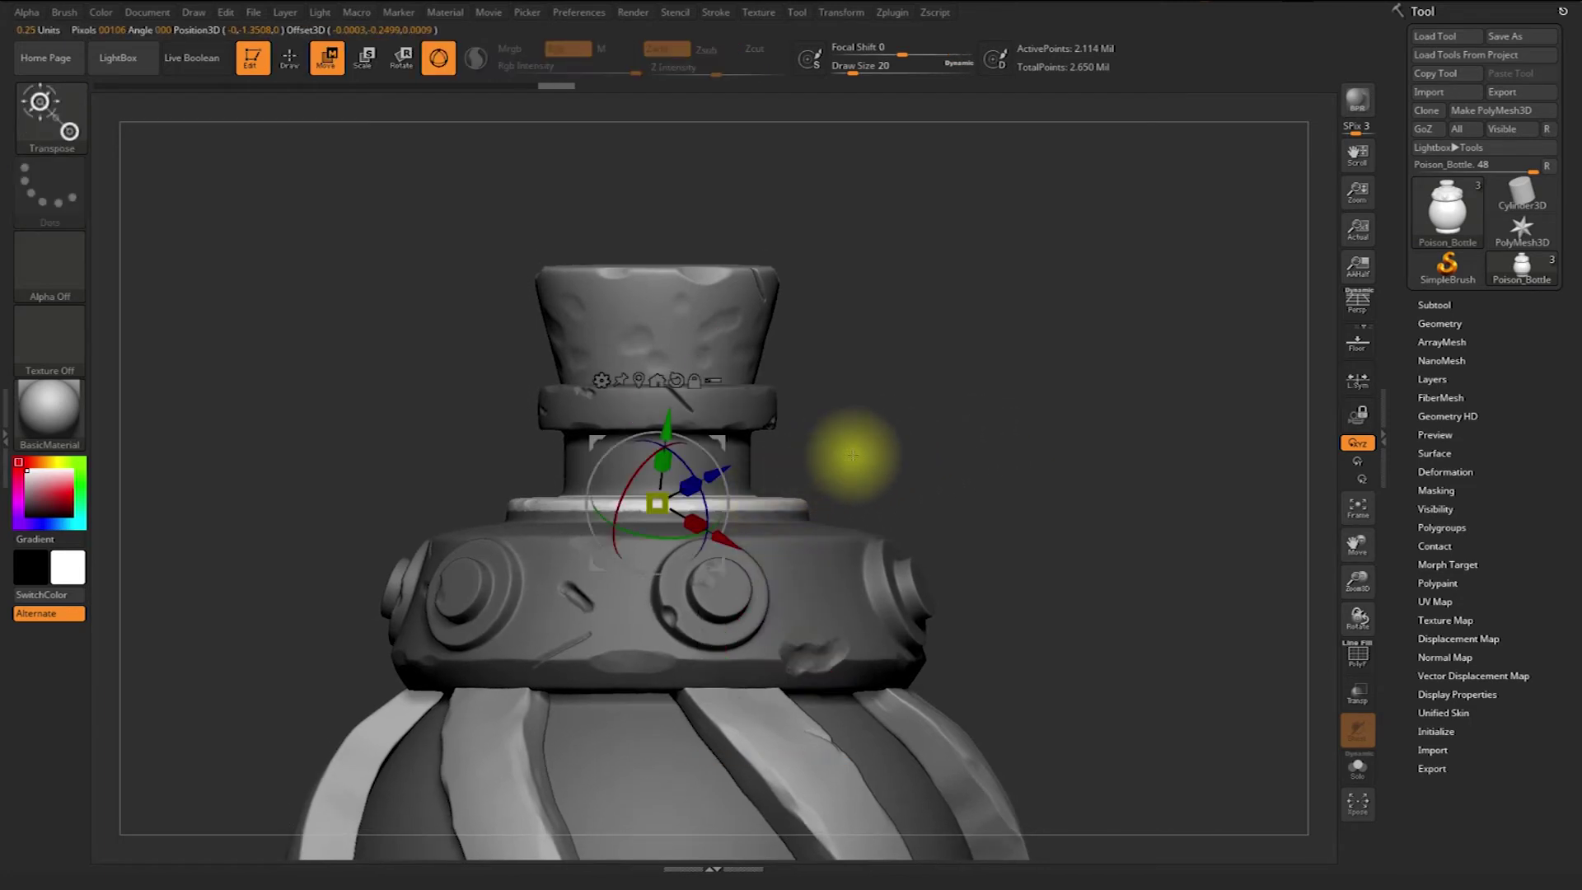
pyautogui.keyDown('alt'); pyautogui.moveTo(898, 418); pyautogui.dragTo(923, 474); pyautogui.keyUp('alt')
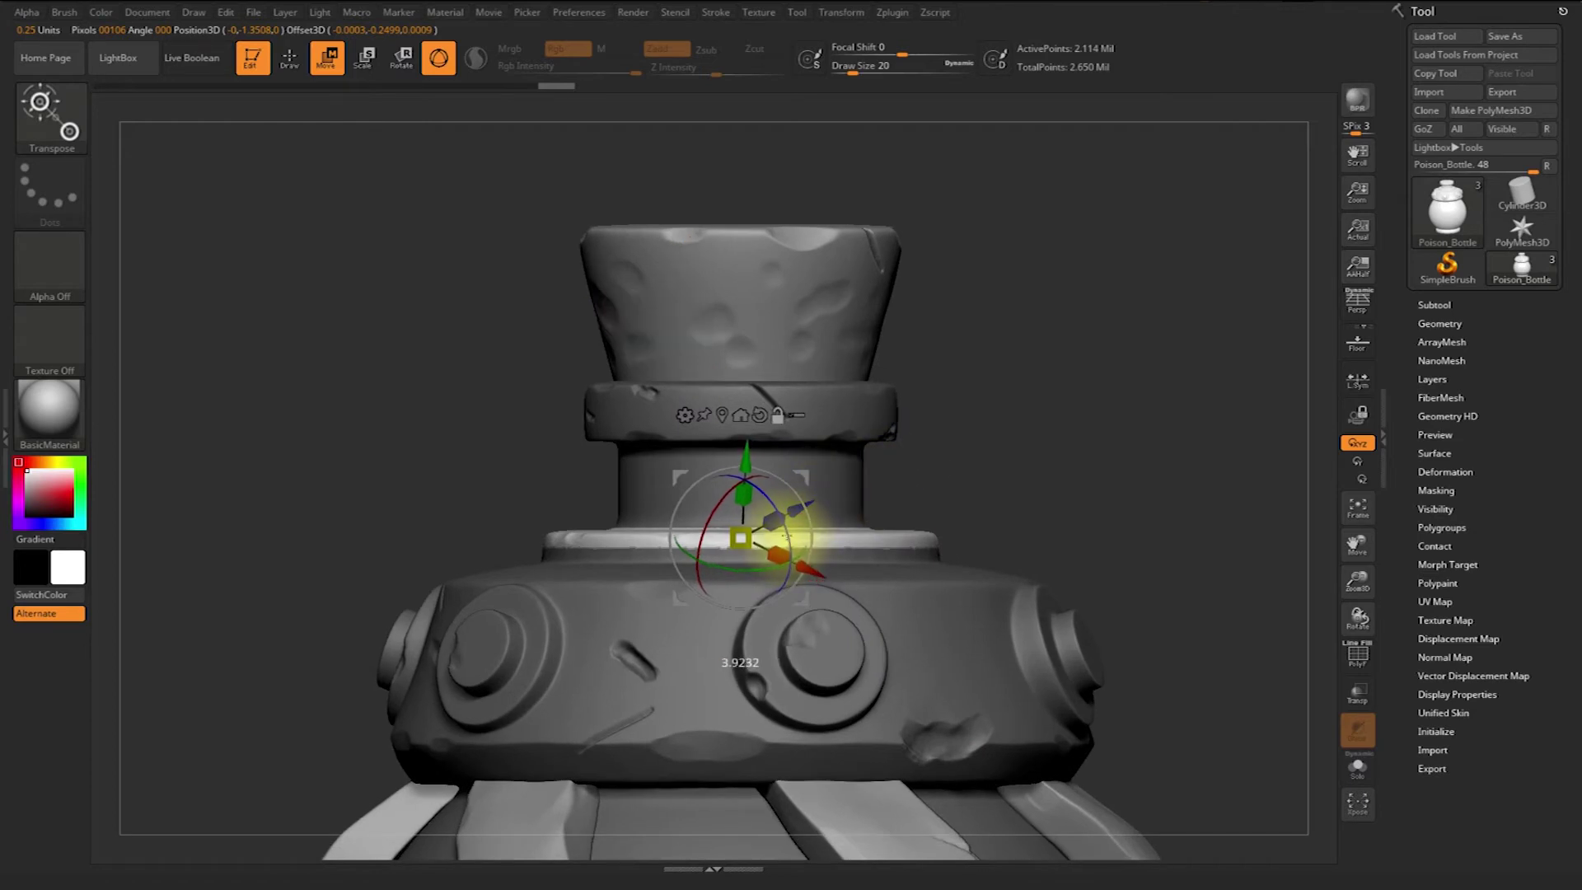
pyautogui.keyDown('alt'); pyautogui.keyDown('shift'); pyautogui.moveTo(786, 537); pyautogui.dragTo(781, 521); pyautogui.keyUp('shift'); pyautogui.keyUp('alt')
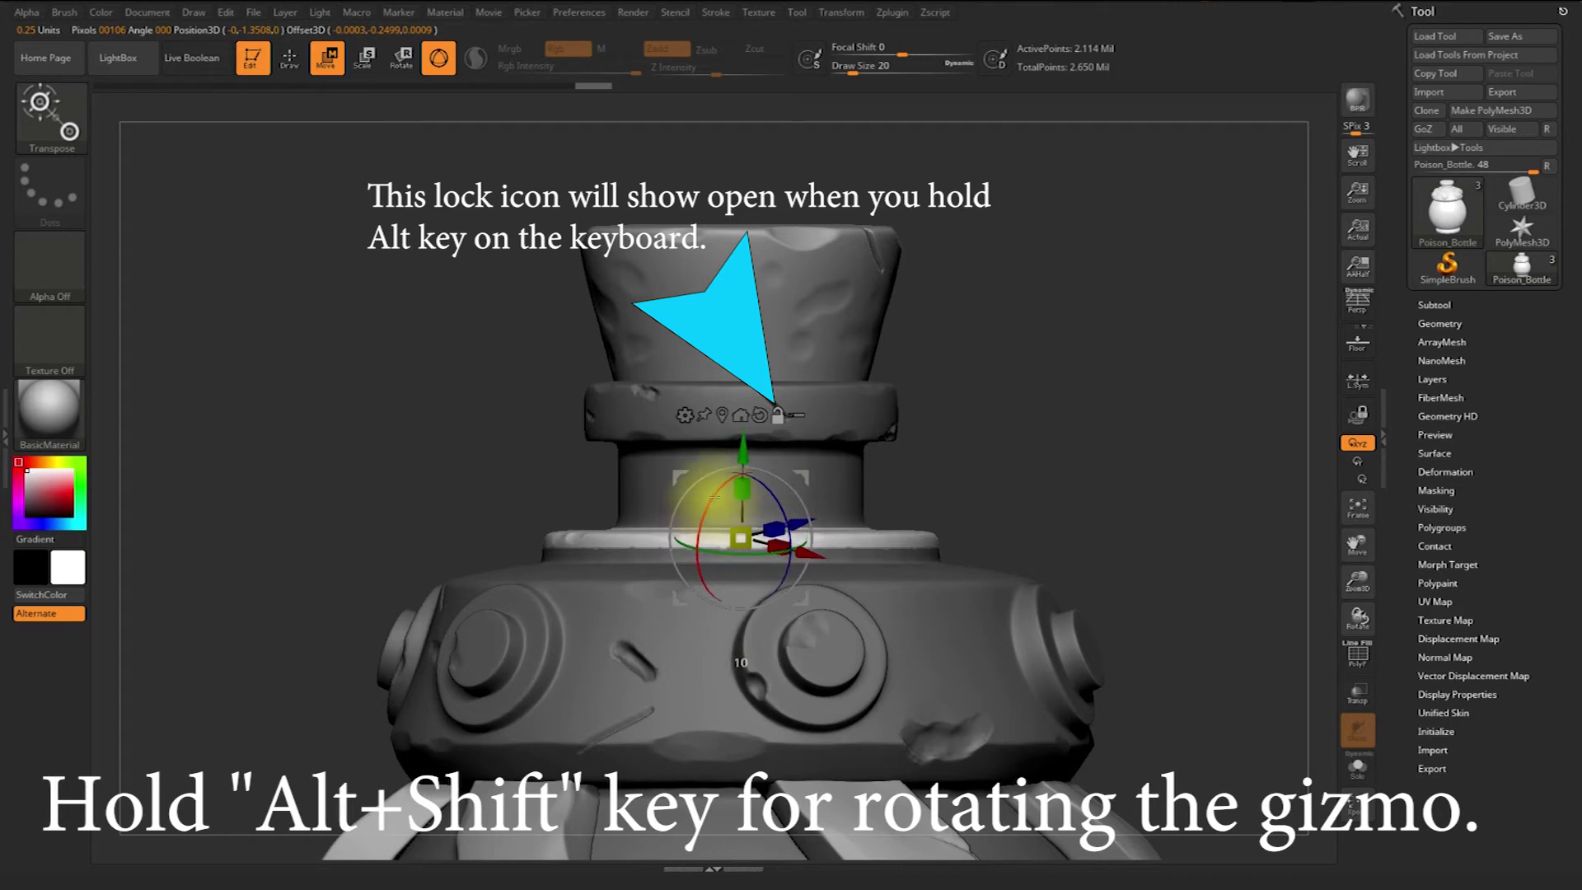
pyautogui.keyDown('alt'); pyautogui.keyDown('shift'); pyautogui.moveTo(714, 497); pyautogui.dragTo(747, 491); pyautogui.keyUp('shift'); pyautogui.keyUp('alt')
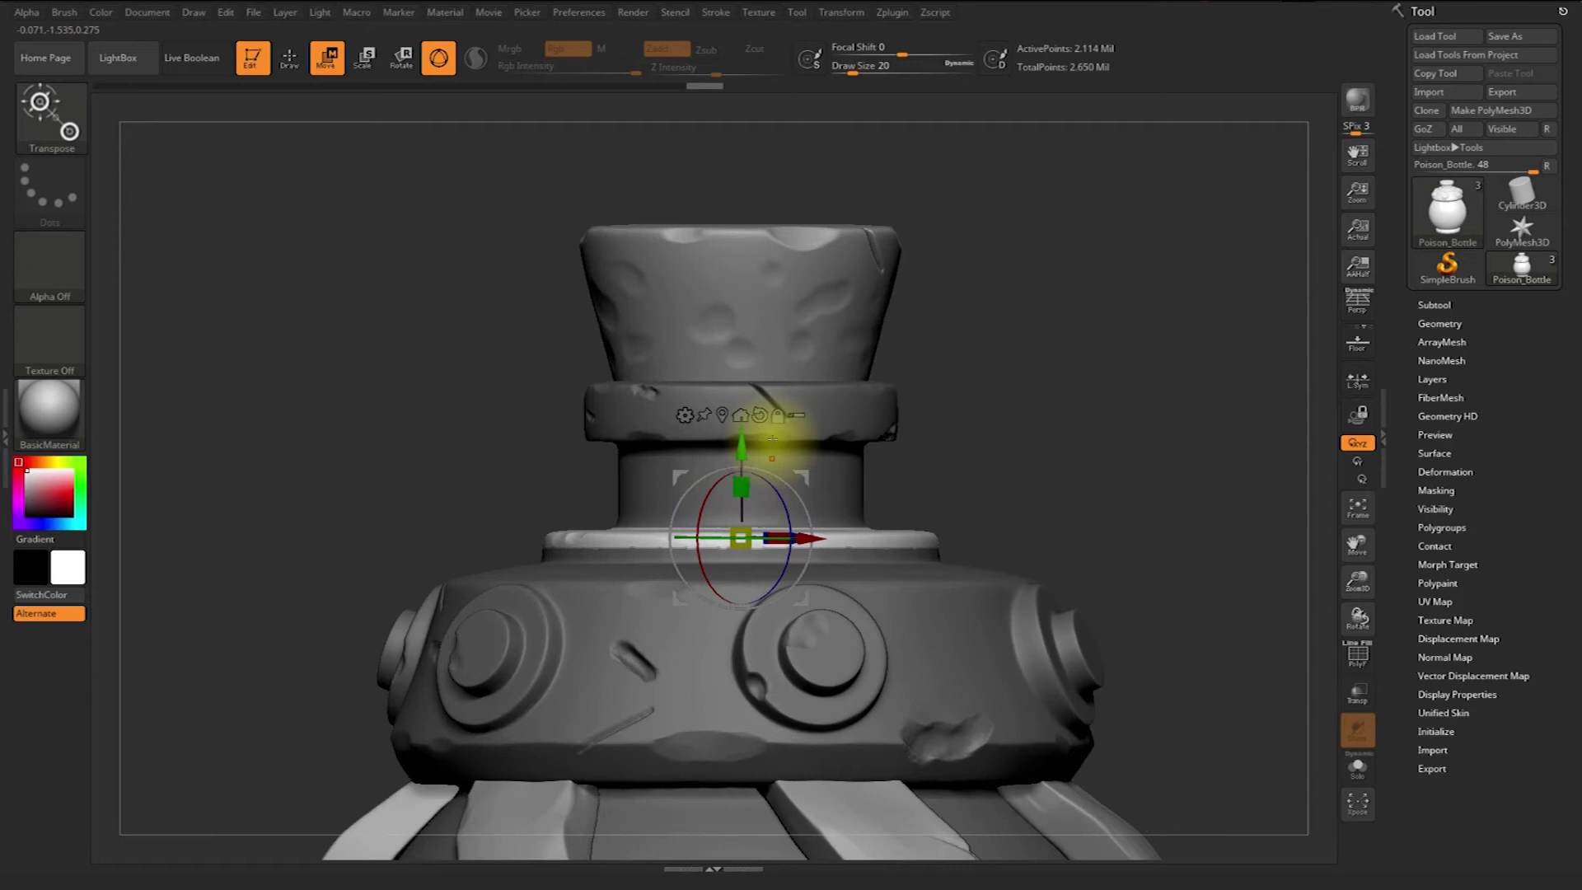
# Raise the ledge rim straight up to make the ledge taller, clear the mask, and return to draw mode
pyautogui.moveTo(743, 451); pyautogui.dragTo(741, 419)
pyautogui.keyDown('ctrl'); pyautogui.moveTo(1036, 391); pyautogui.dragTo(1045, 343); pyautogui.keyUp('ctrl')
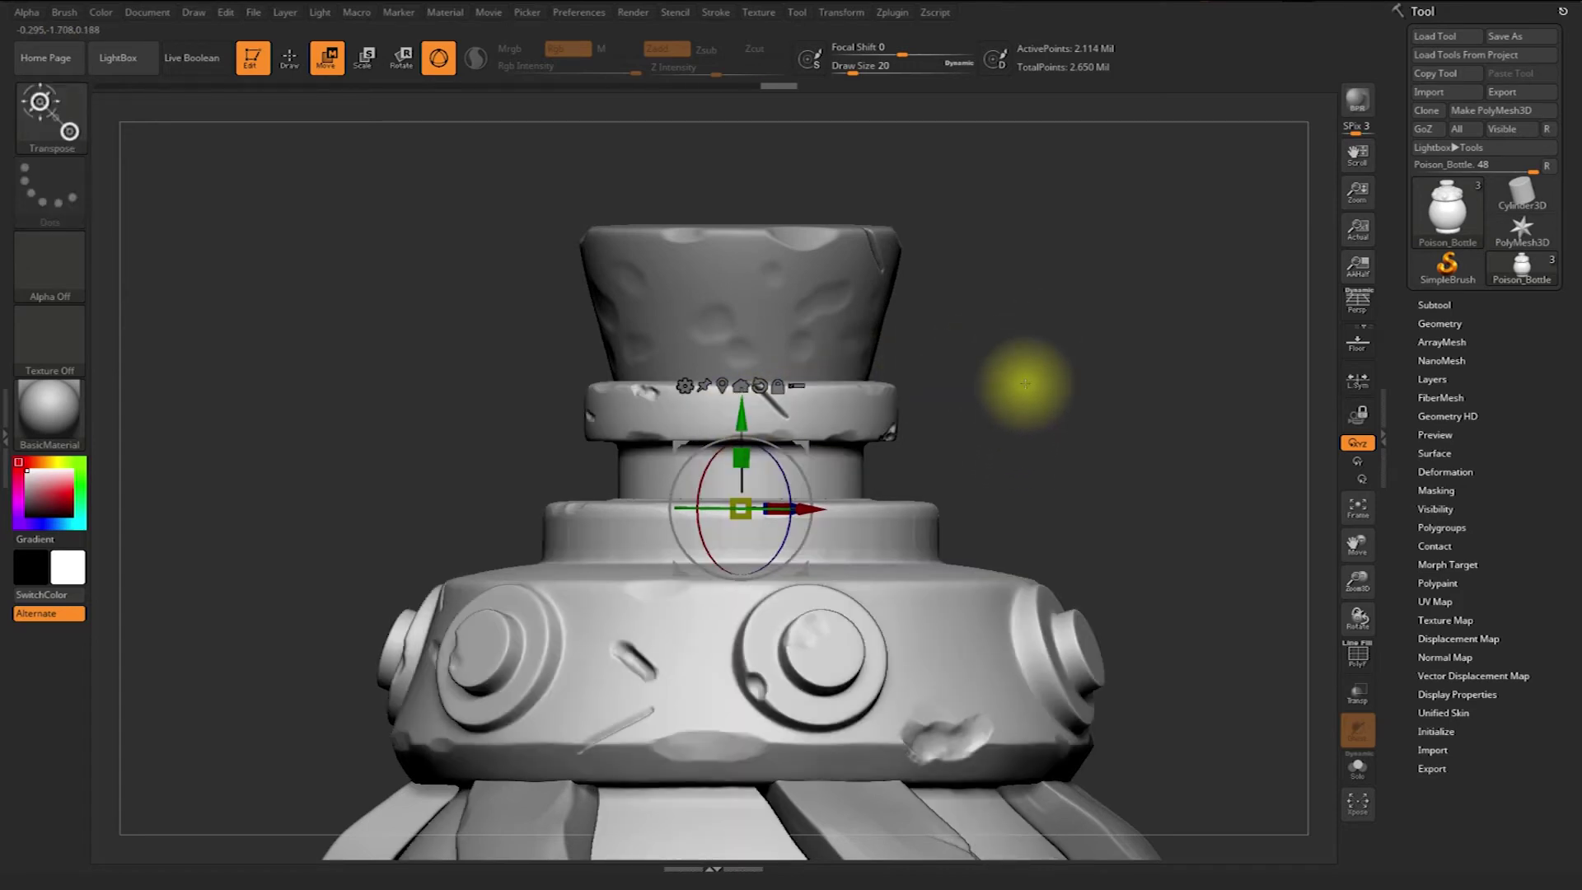
pyautogui.press('q')
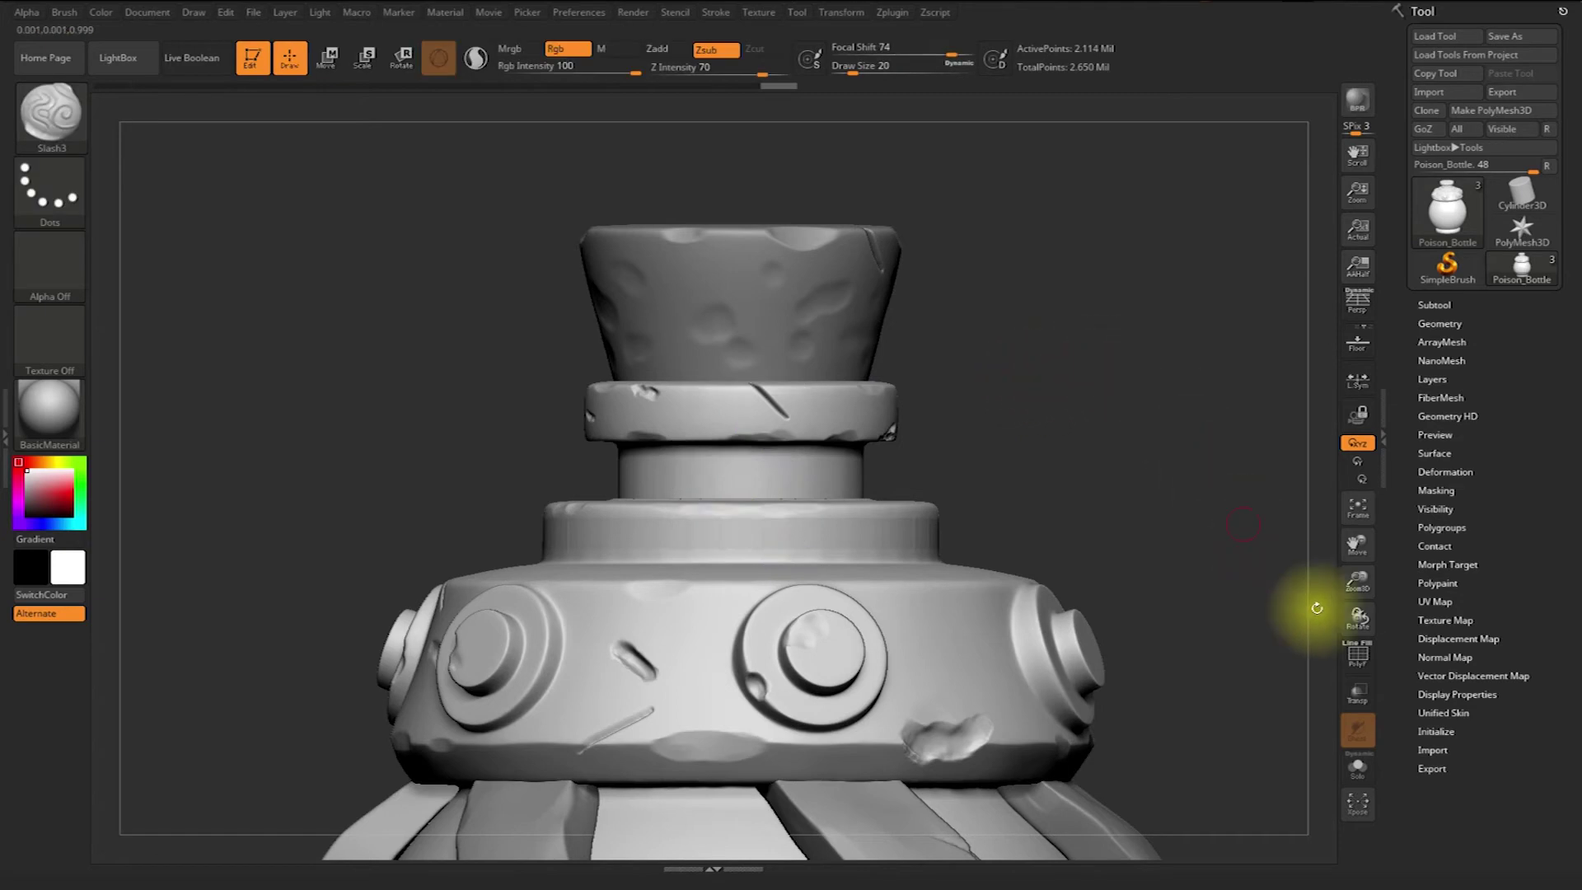
# Check the stretched ledge's topology with the polyframe, remesh the bottle with DynaMesh at resolution 808, and hide the polyframe
pyautogui.click(1358, 656)
pyautogui.keyDown('alt'); pyautogui.moveTo(998, 471); pyautogui.dragTo(1060, 516); pyautogui.keyUp('alt')
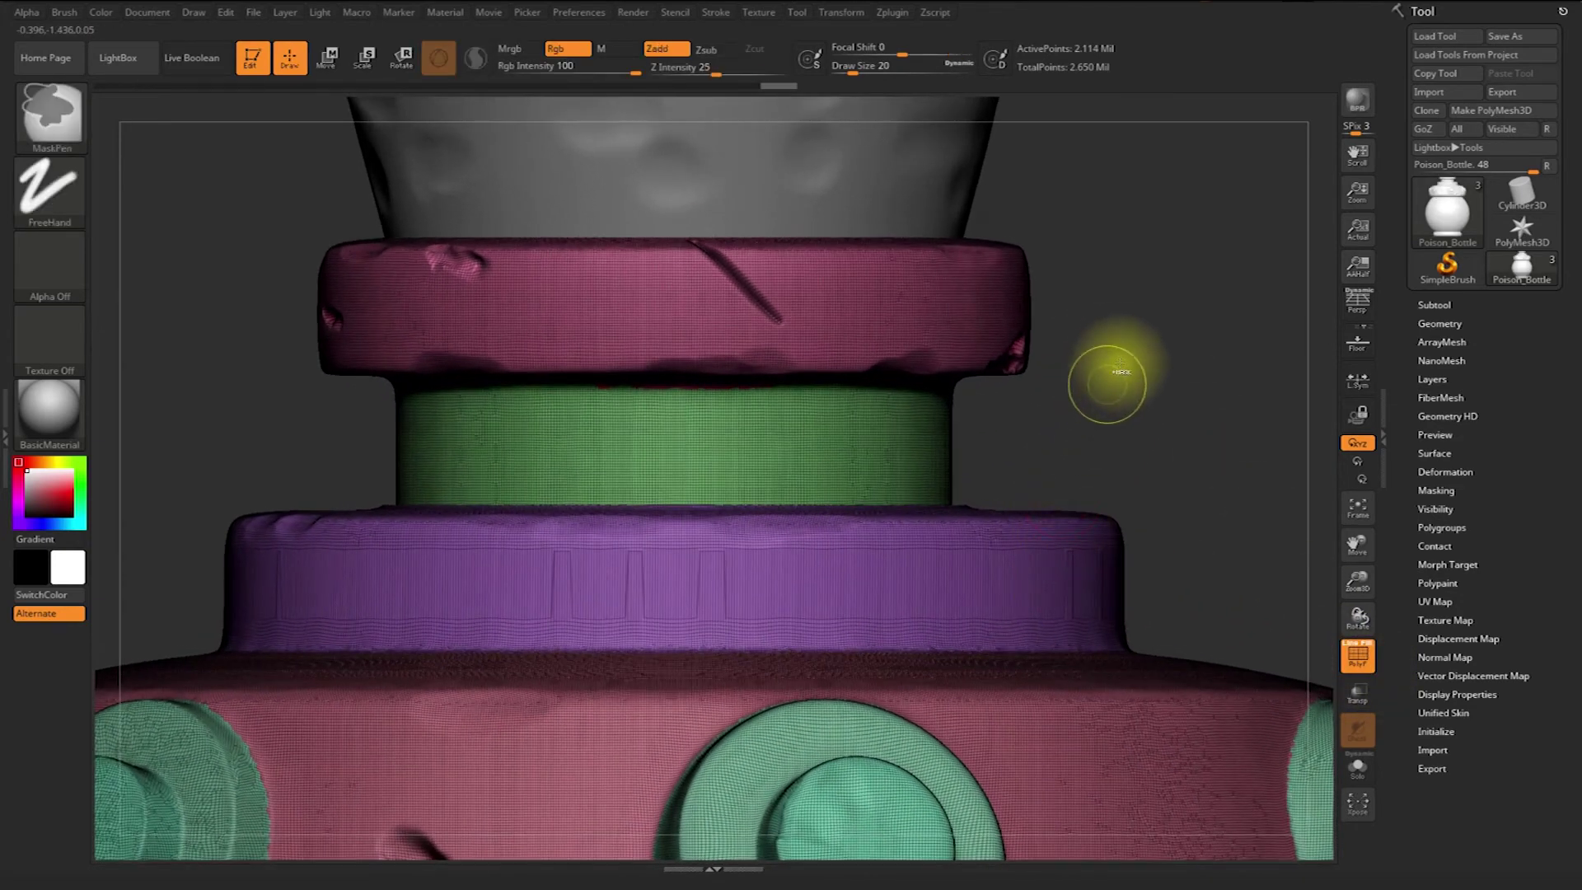
pyautogui.click(1440, 324)
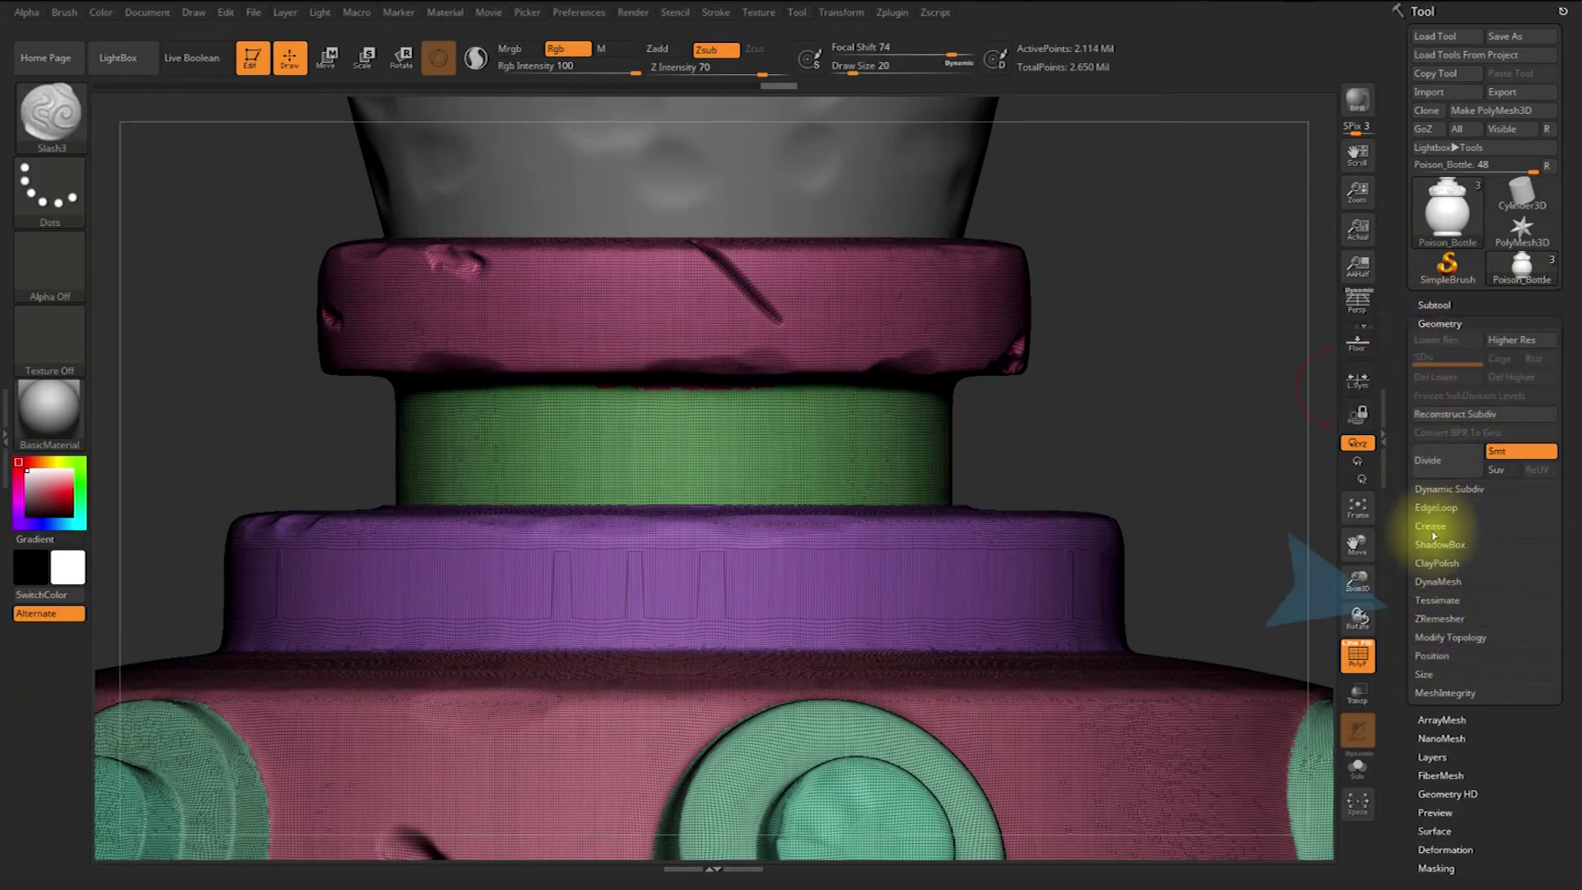
pyautogui.click(1438, 581)
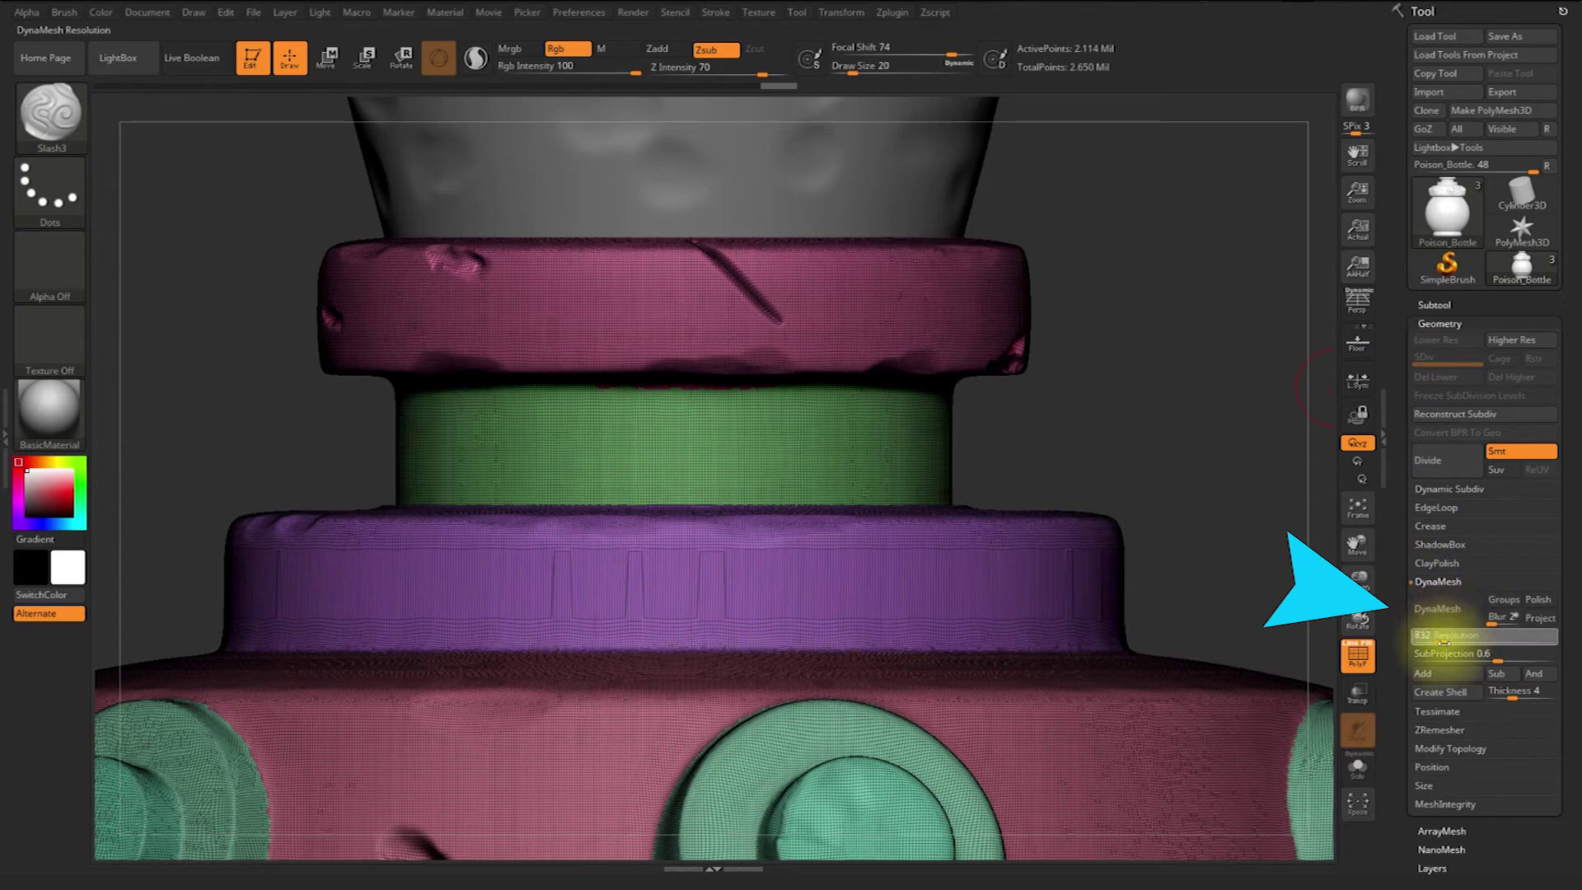
pyautogui.moveTo(1444, 641); pyautogui.dragTo(1442, 636)
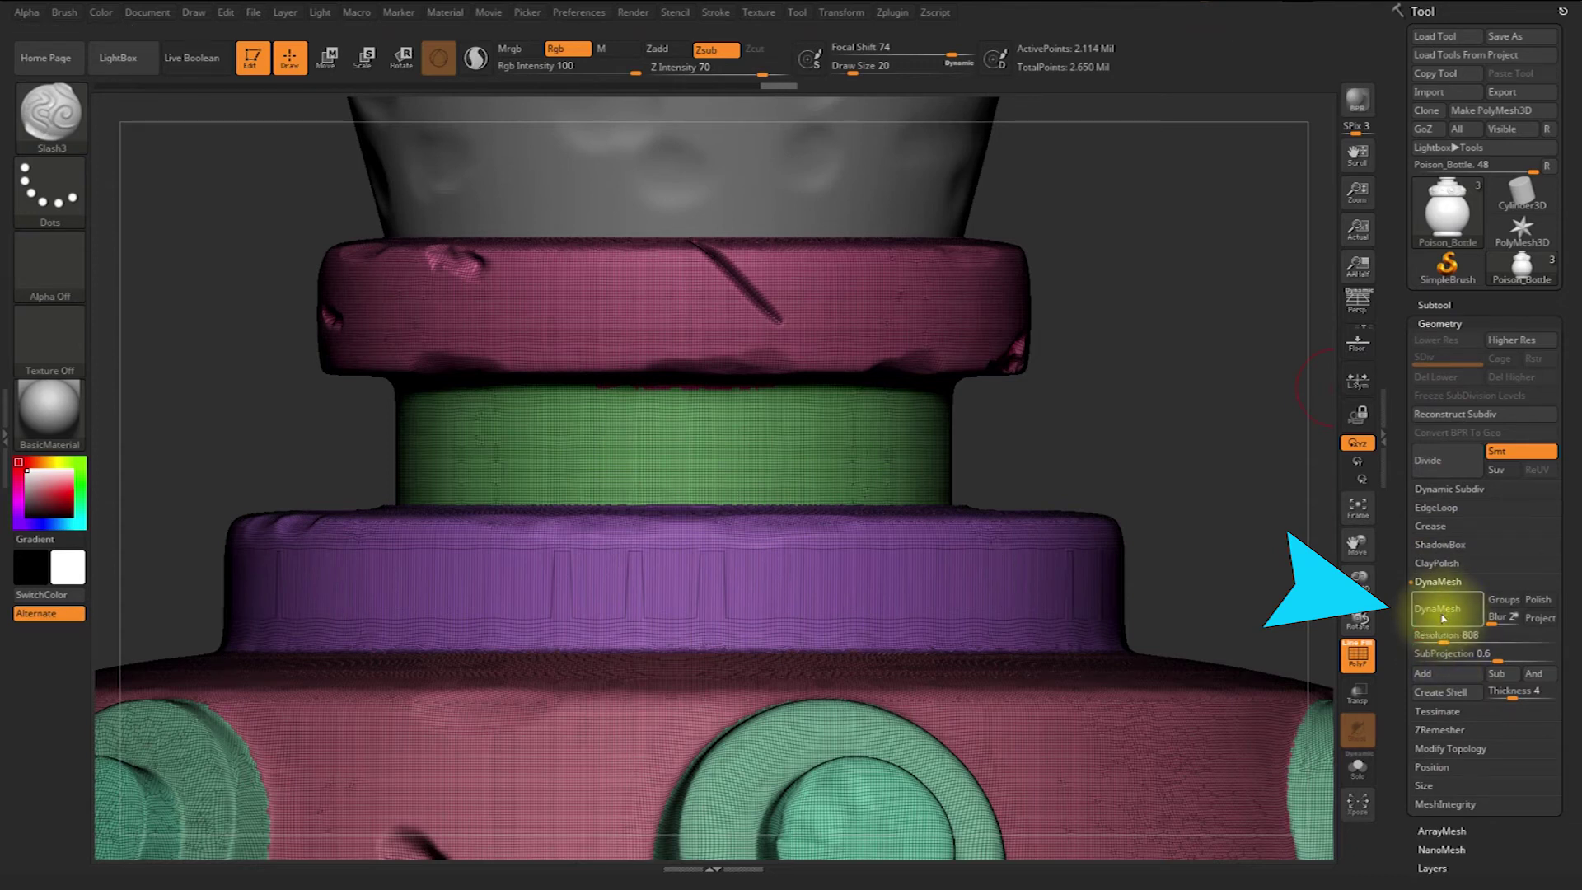
pyautogui.click(1443, 616)
pyautogui.click(1358, 655)
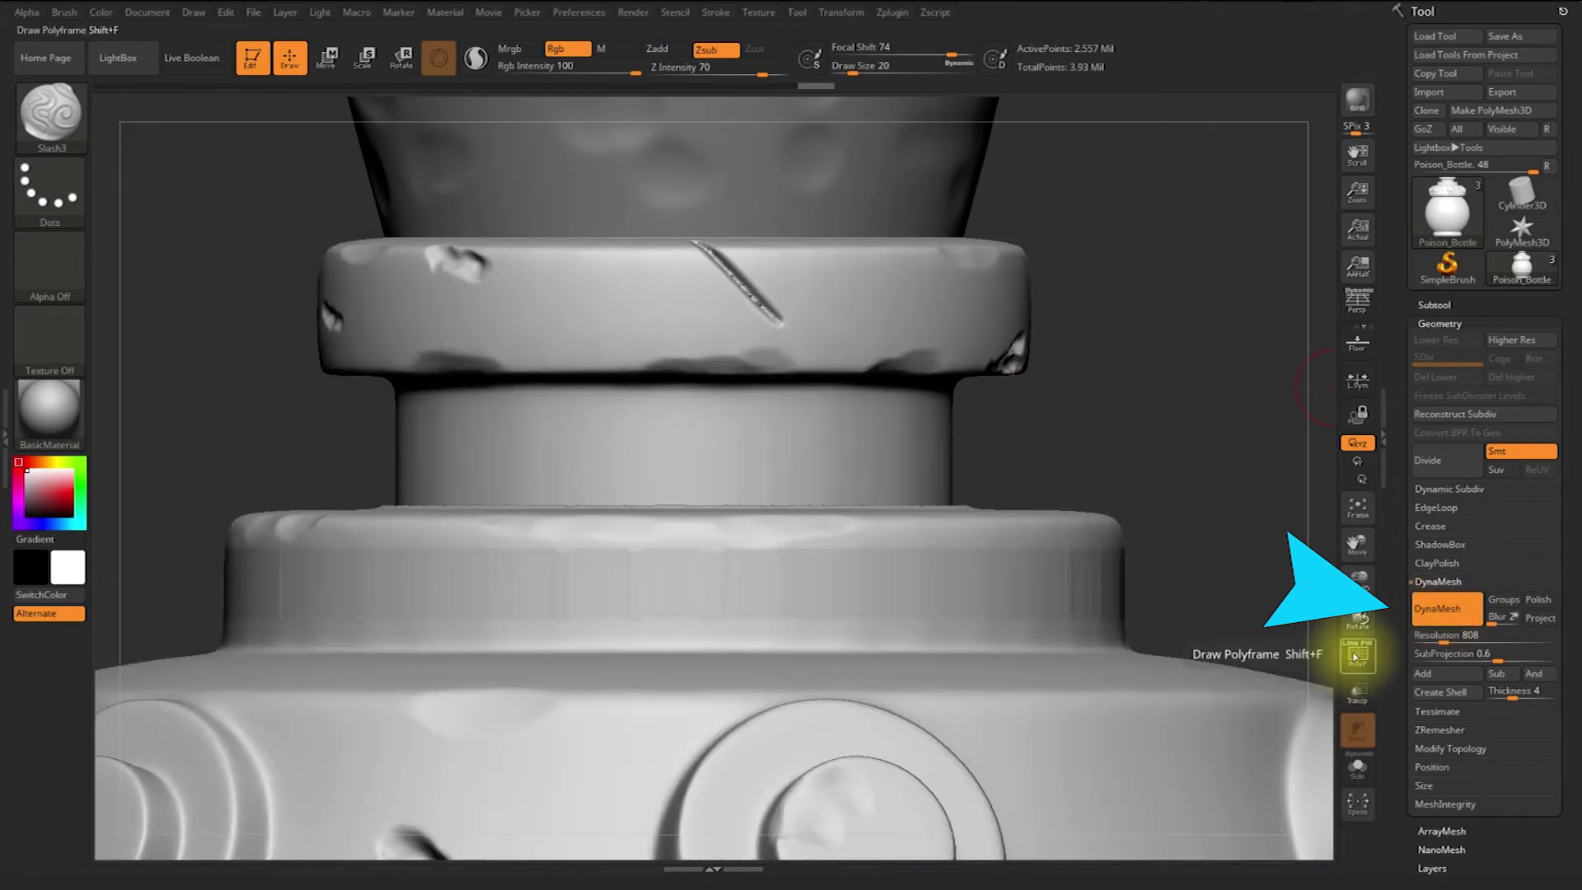
# Smooth the stretched wall and the top surface of the ledge below the neck
pyautogui.keyDown('alt'); pyautogui.moveTo(1238, 562); pyautogui.dragTo(1170, 569); pyautogui.keyUp('alt')
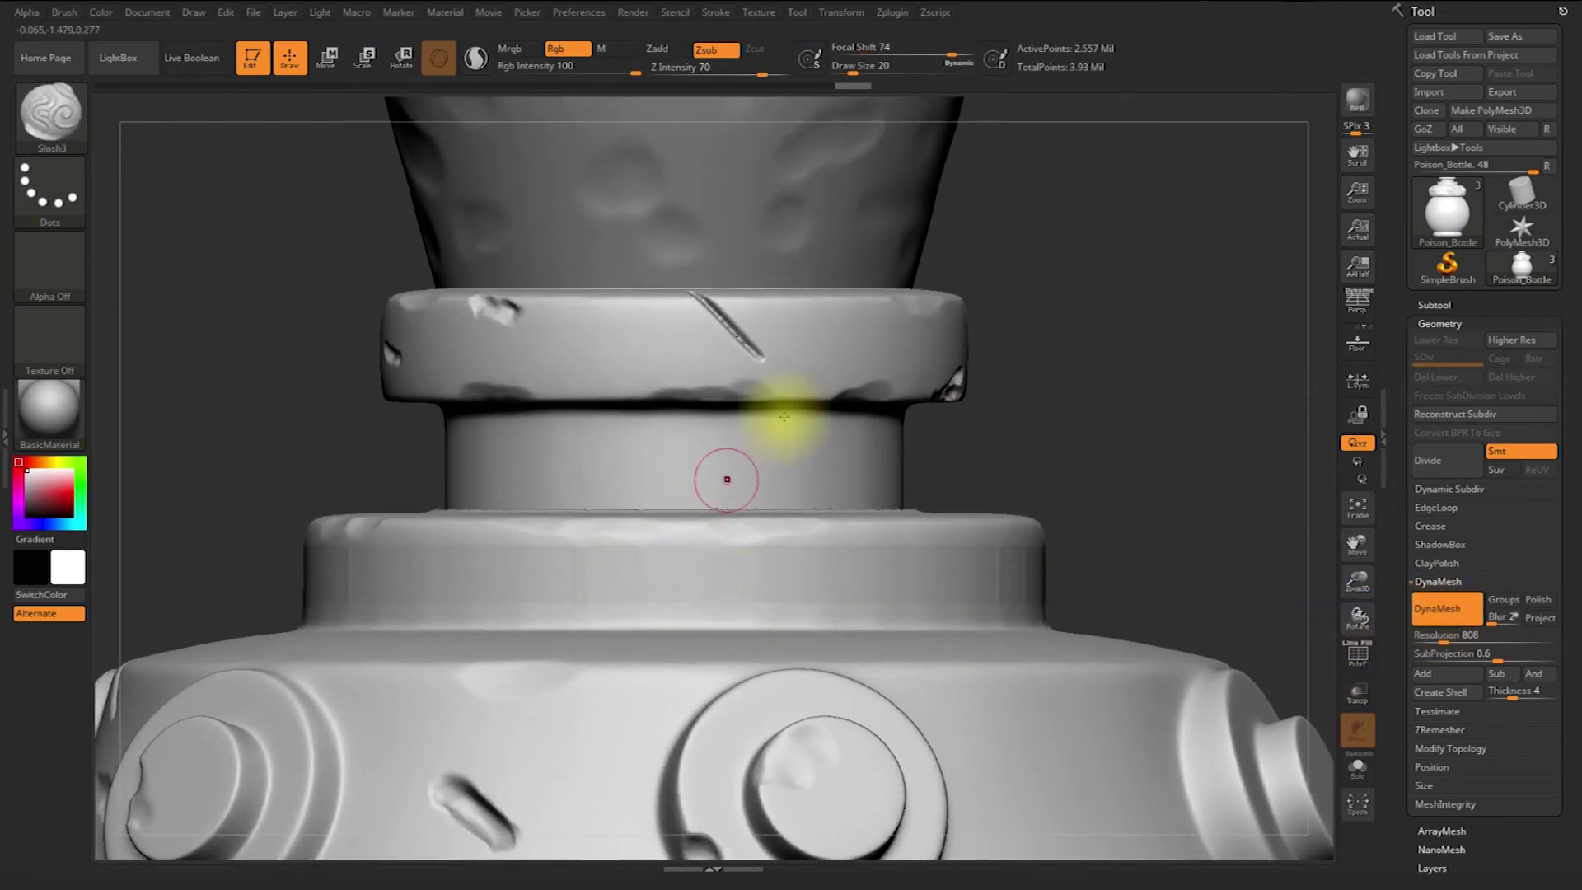
pyautogui.press('shift')
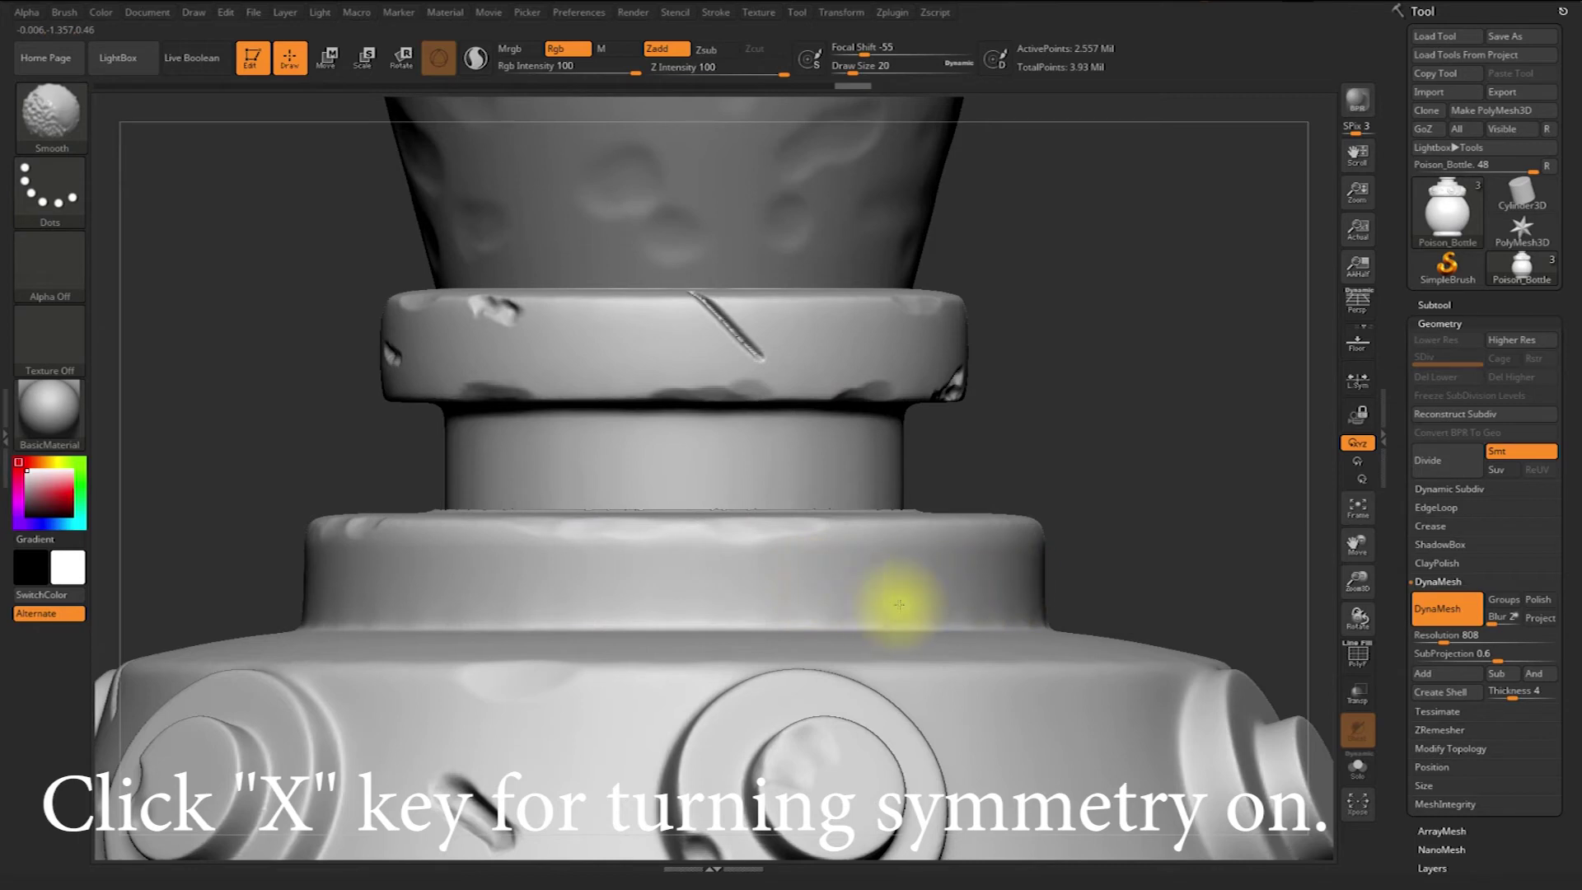
pyautogui.moveTo(1096, 462)
pyautogui.mouseDown()
pyautogui.moveTo(1130, 473)
pyautogui.moveTo(1148, 417)
pyautogui.moveTo(1120, 382)
pyautogui.moveTo(636, 413)
pyautogui.mouseUp()
pyautogui.moveTo(482, 458)
pyautogui.keyDown('shift'); pyautogui.mouseDown()
pyautogui.moveTo(664, 497)
pyautogui.moveTo(534, 467)
pyautogui.mouseUp(); pyautogui.keyUp('shift')
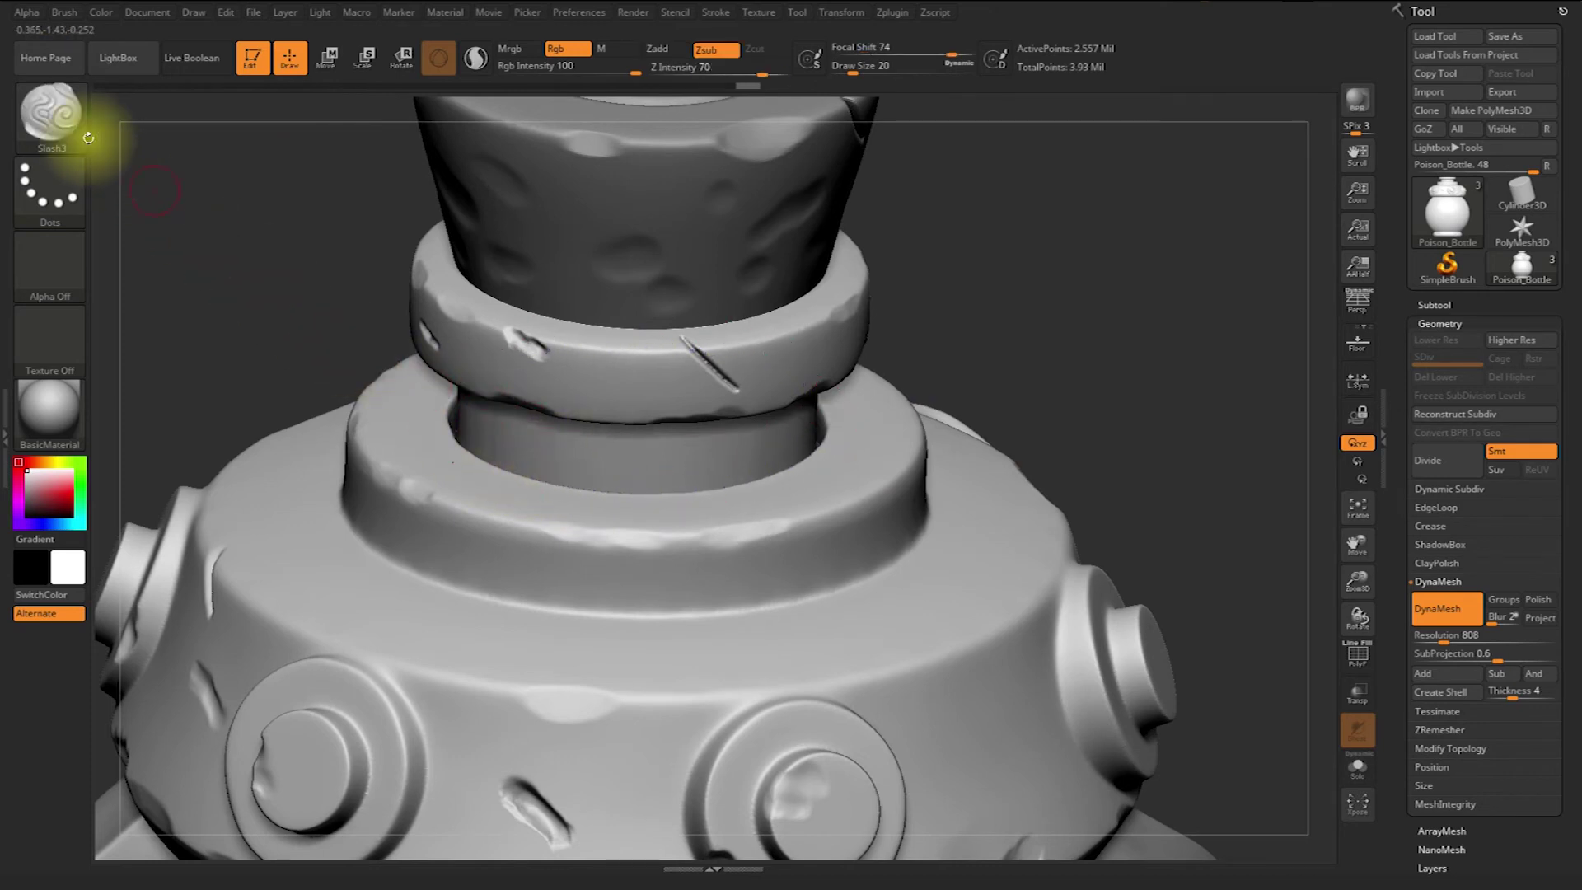
# Wear down and chip the ledge's upper edge around the bottle using the TrimDynamic brush at draw size 33
pyautogui.click(51, 116)
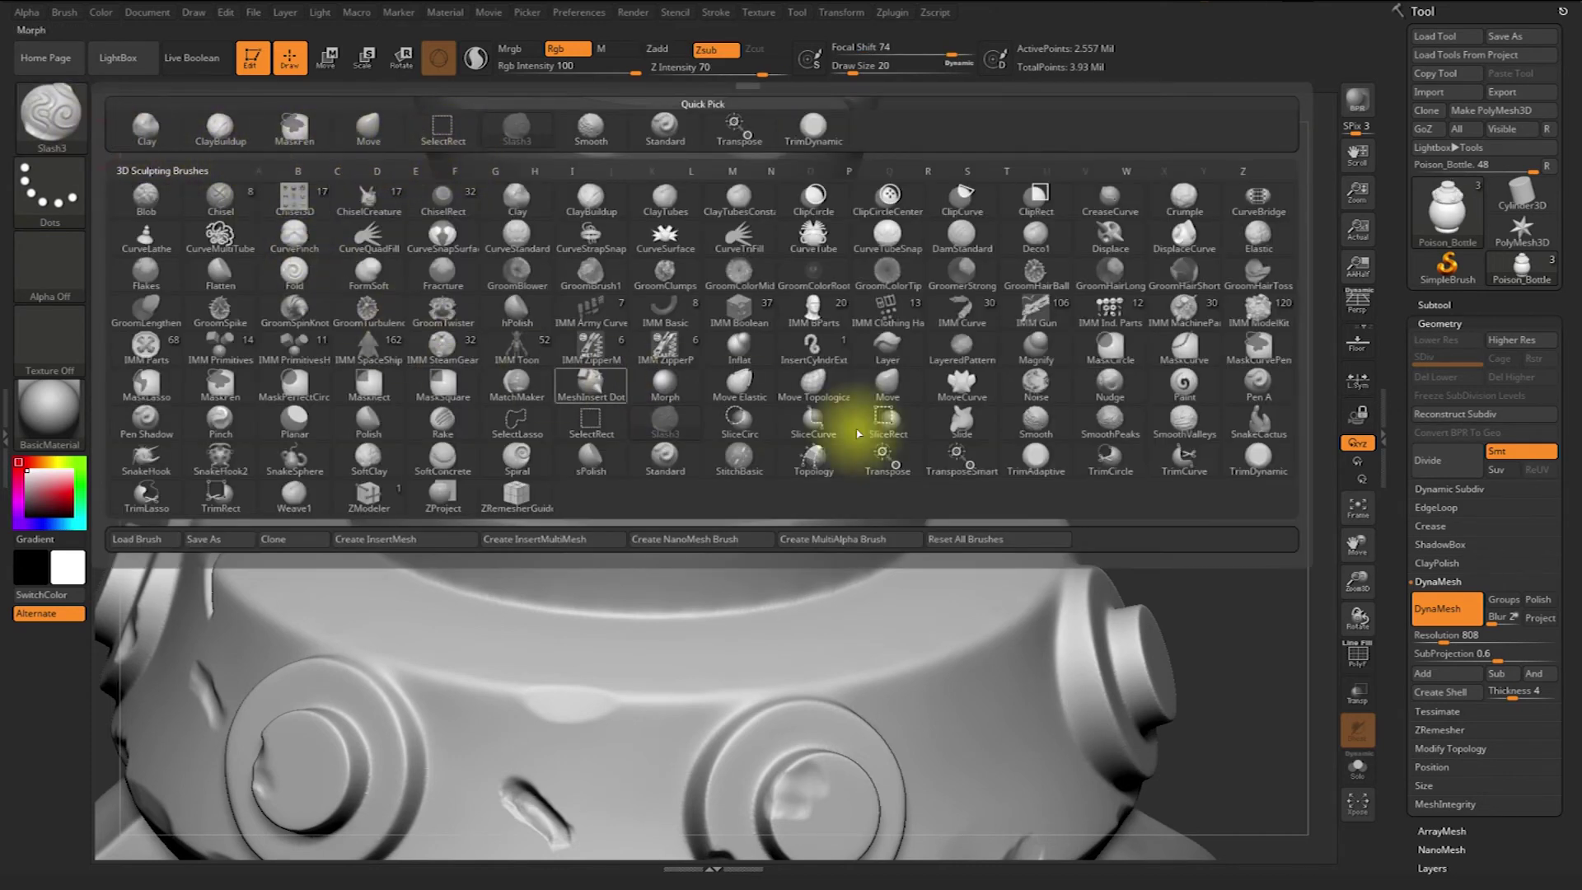
pyautogui.click(1256, 455)
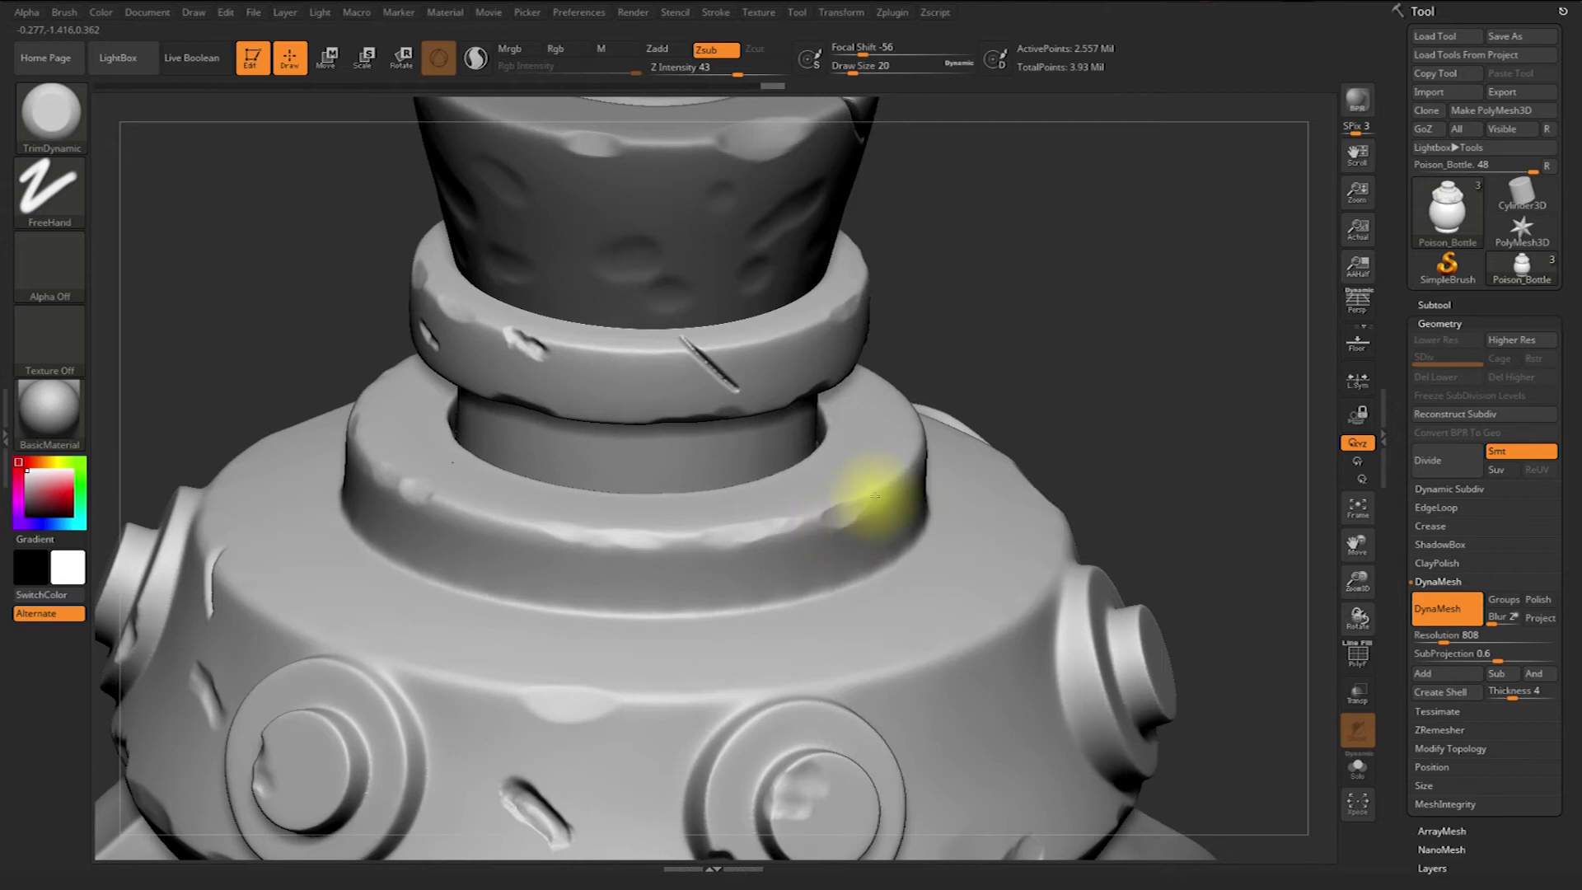
pyautogui.moveTo(1025, 396); pyautogui.dragTo(918, 462, button='right')
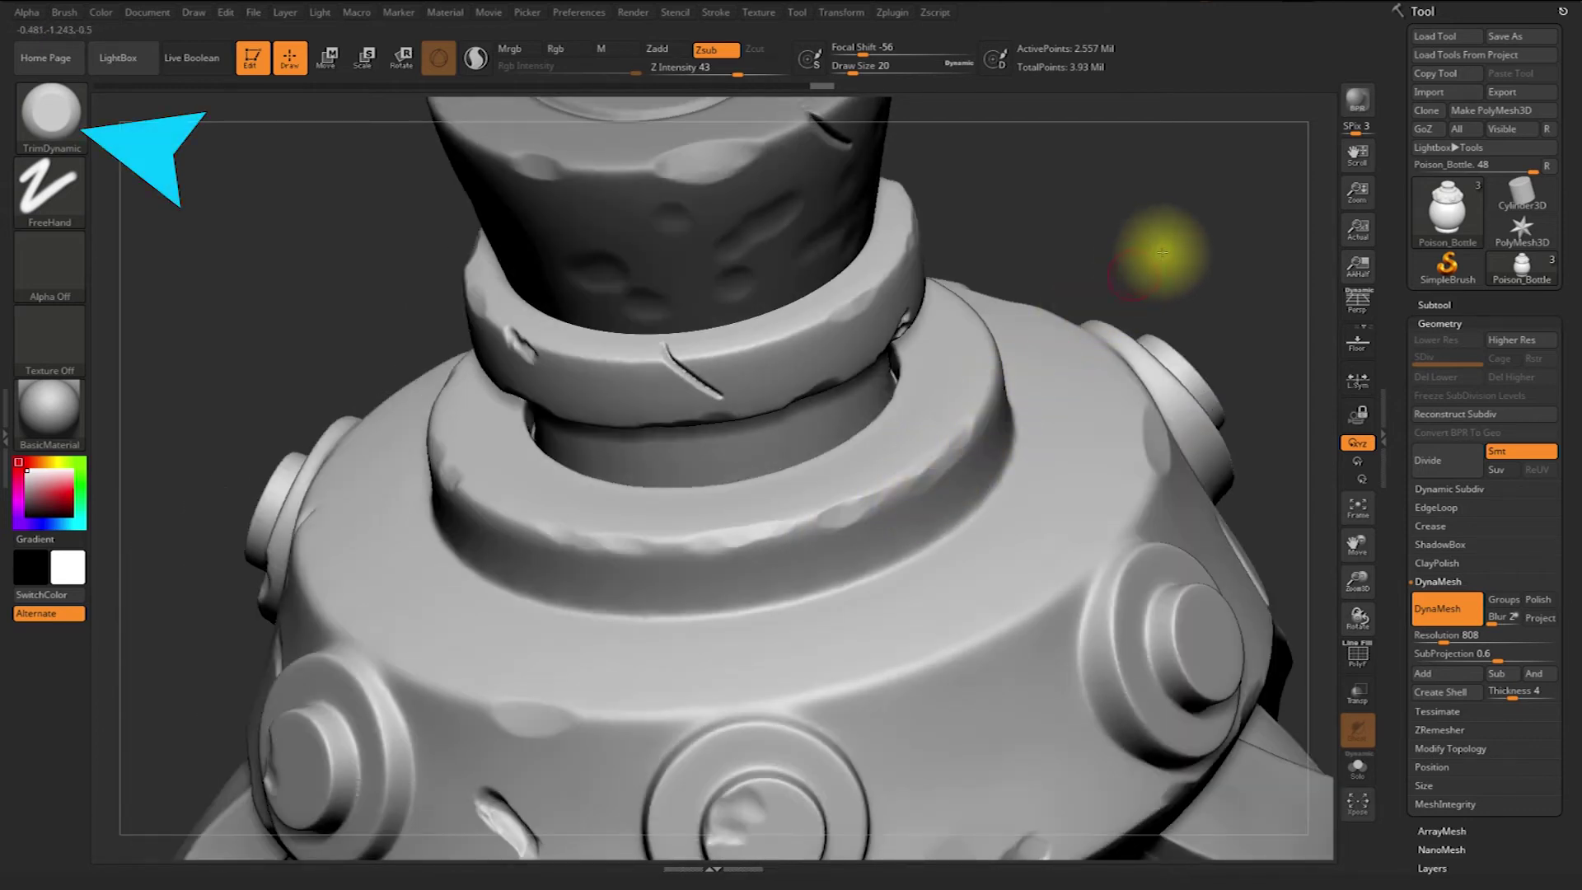
pyautogui.moveTo(1162, 254); pyautogui.dragTo(1220, 231)
pyautogui.press('s')
pyautogui.moveTo(989, 399); pyautogui.dragTo(996, 399)
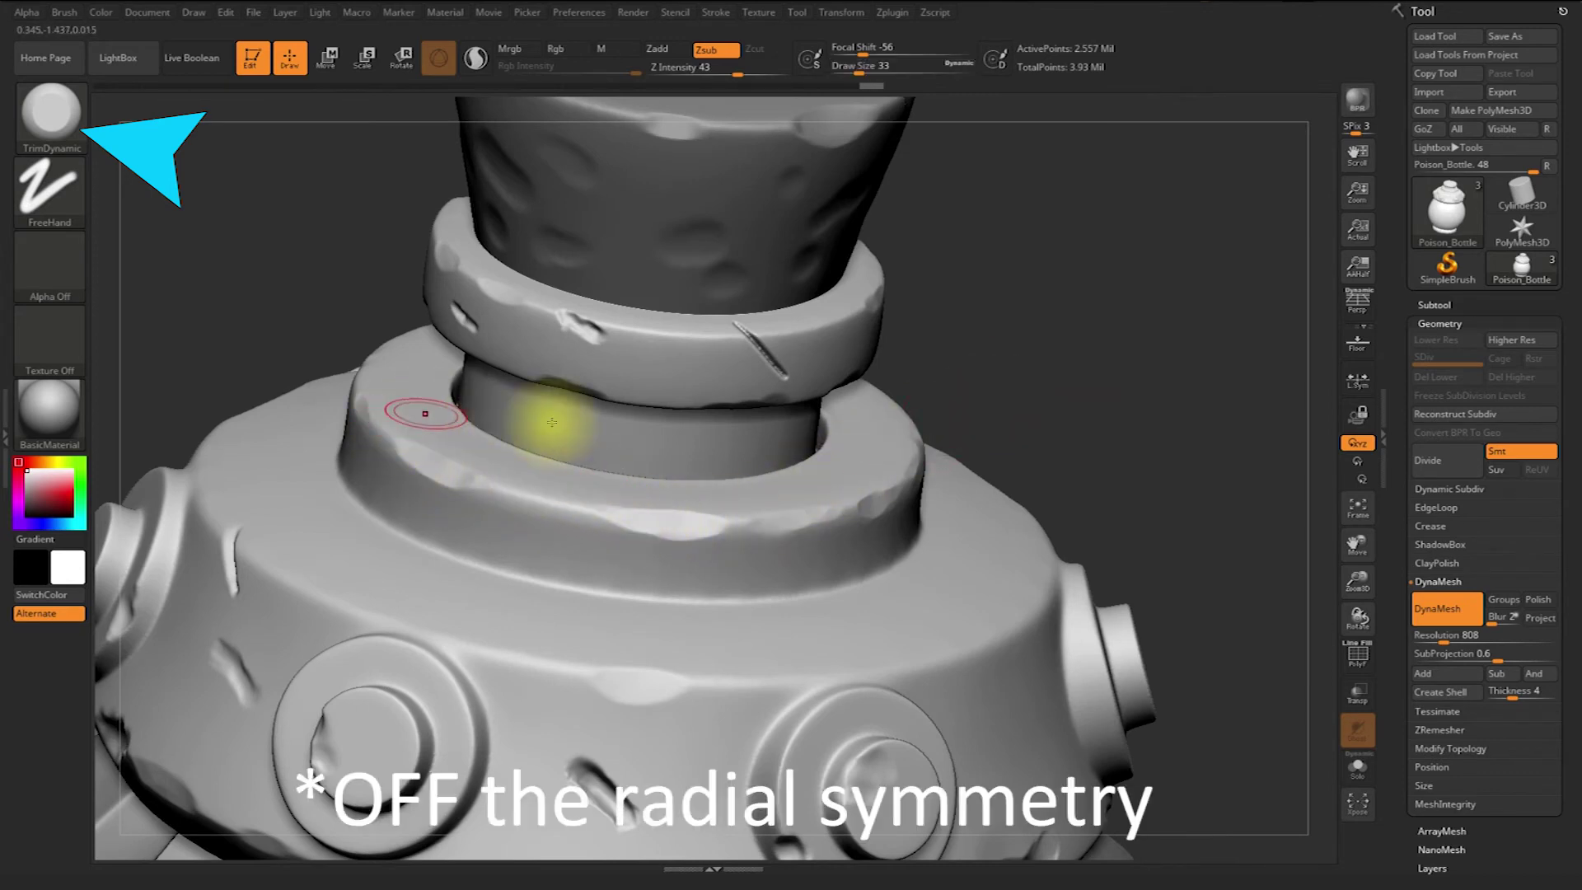
pyautogui.moveTo(996, 353)
pyautogui.mouseDown()
pyautogui.moveTo(1120, 344)
pyautogui.moveTo(737, 505)
pyautogui.mouseUp()
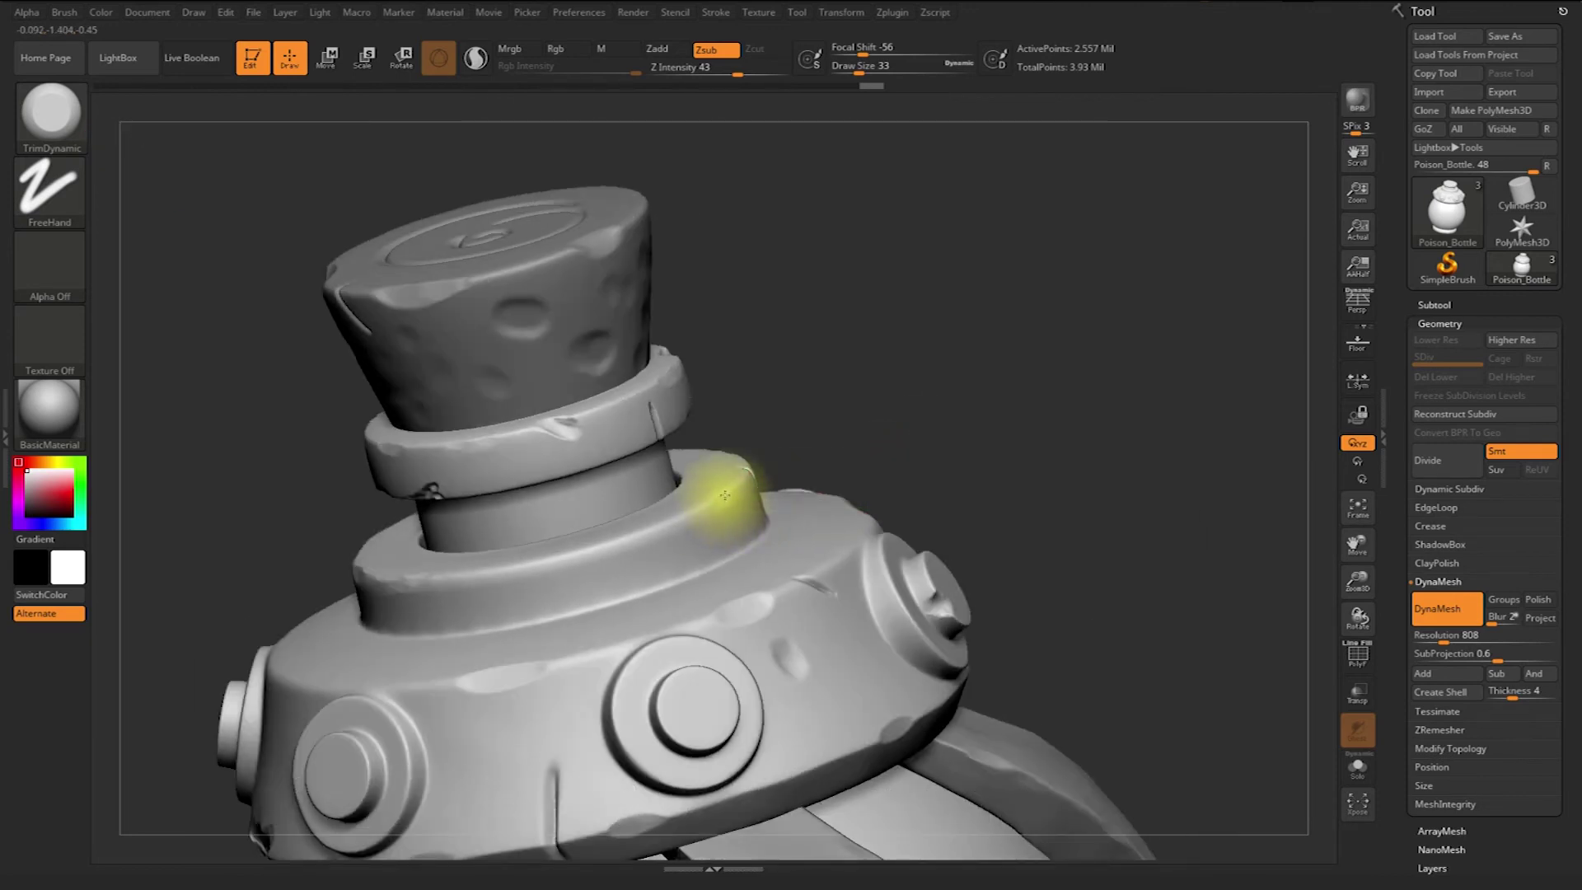
pyautogui.moveTo(847, 413); pyautogui.dragTo(701, 516)
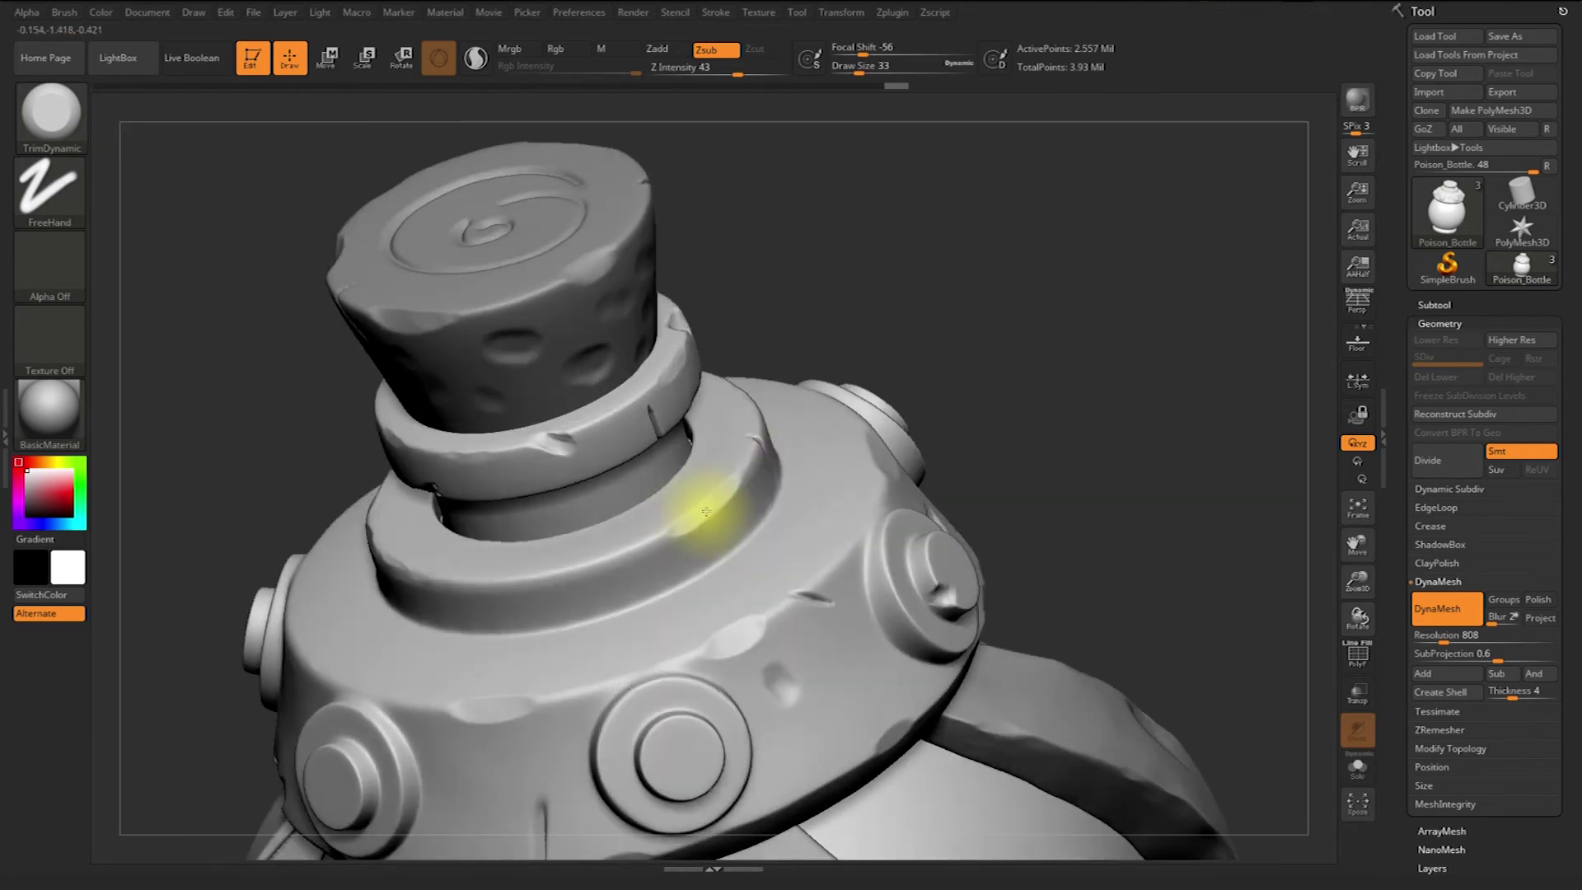
pyautogui.moveTo(918, 335); pyautogui.dragTo(796, 428)
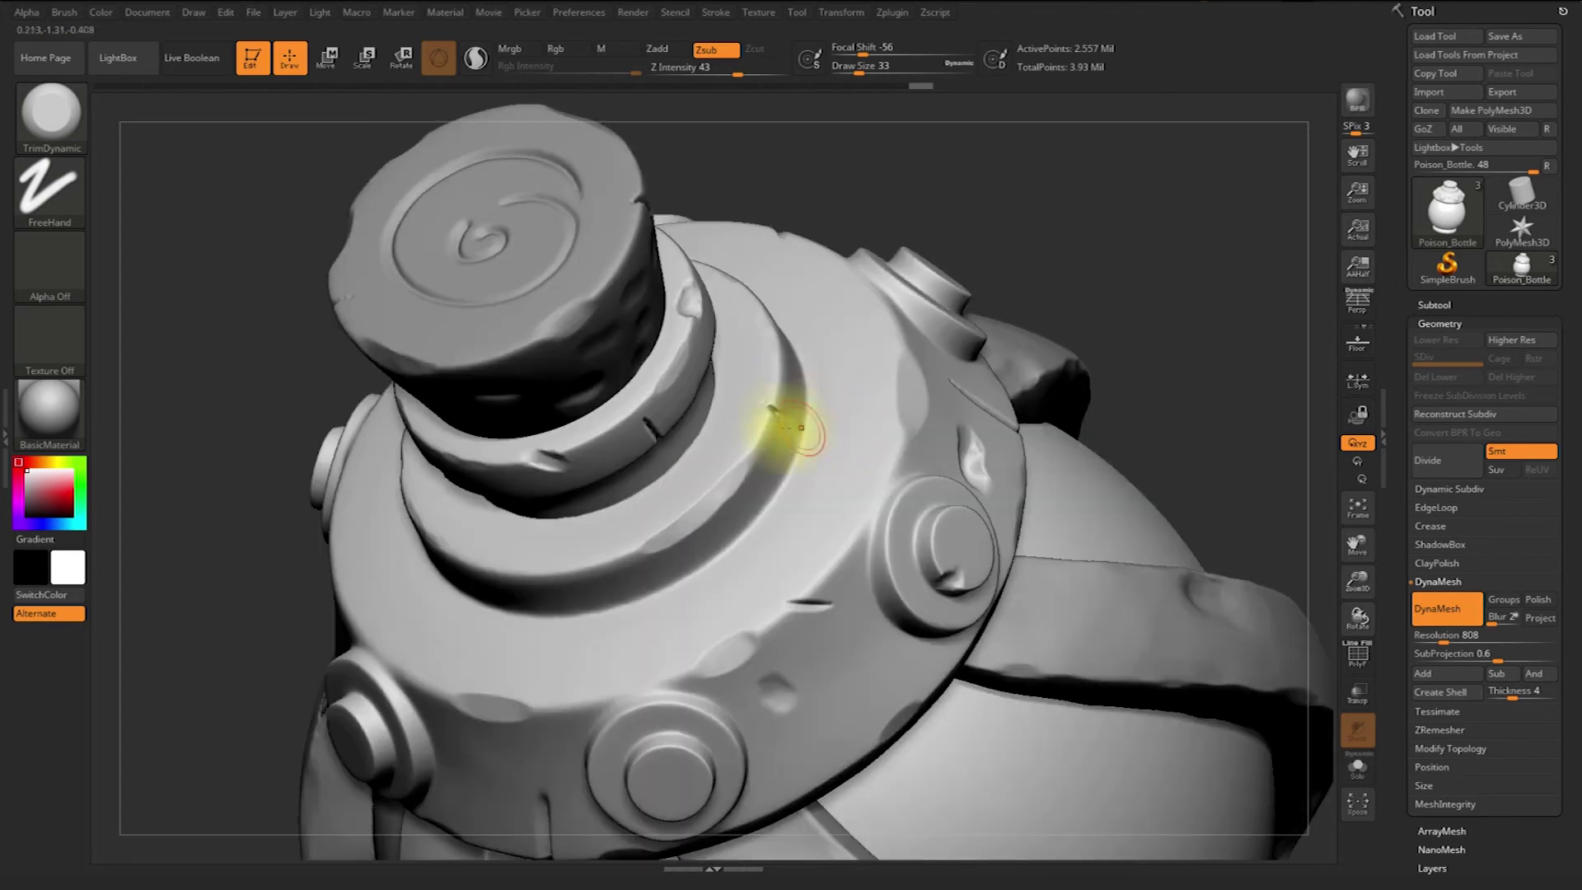
pyautogui.moveTo(1116, 286)
pyautogui.mouseDown()
pyautogui.moveTo(1102, 339)
pyautogui.moveTo(1060, 325)
pyautogui.moveTo(1065, 385)
pyautogui.moveTo(1046, 368)
pyautogui.moveTo(1019, 386)
pyautogui.moveTo(1031, 410)
pyautogui.moveTo(1017, 428)
pyautogui.moveTo(1036, 395)
pyautogui.mouseUp()
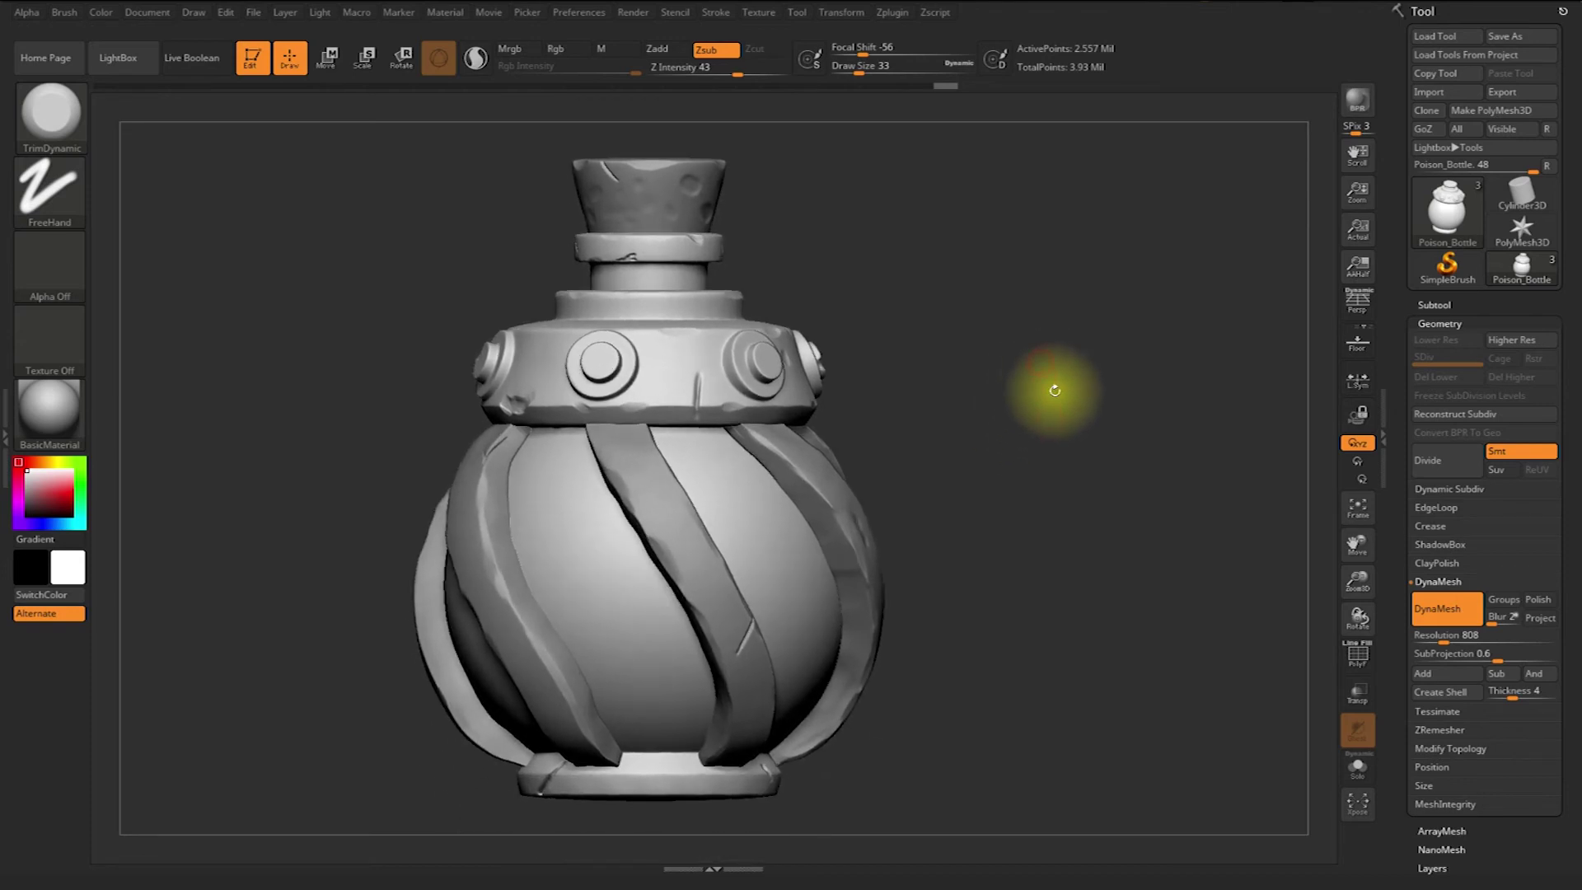
# Make the spiral bands the active subtool and pull their lower parts closer to the bottle with the Move brush
pyautogui.press('b')
pyautogui.click(651, 422)
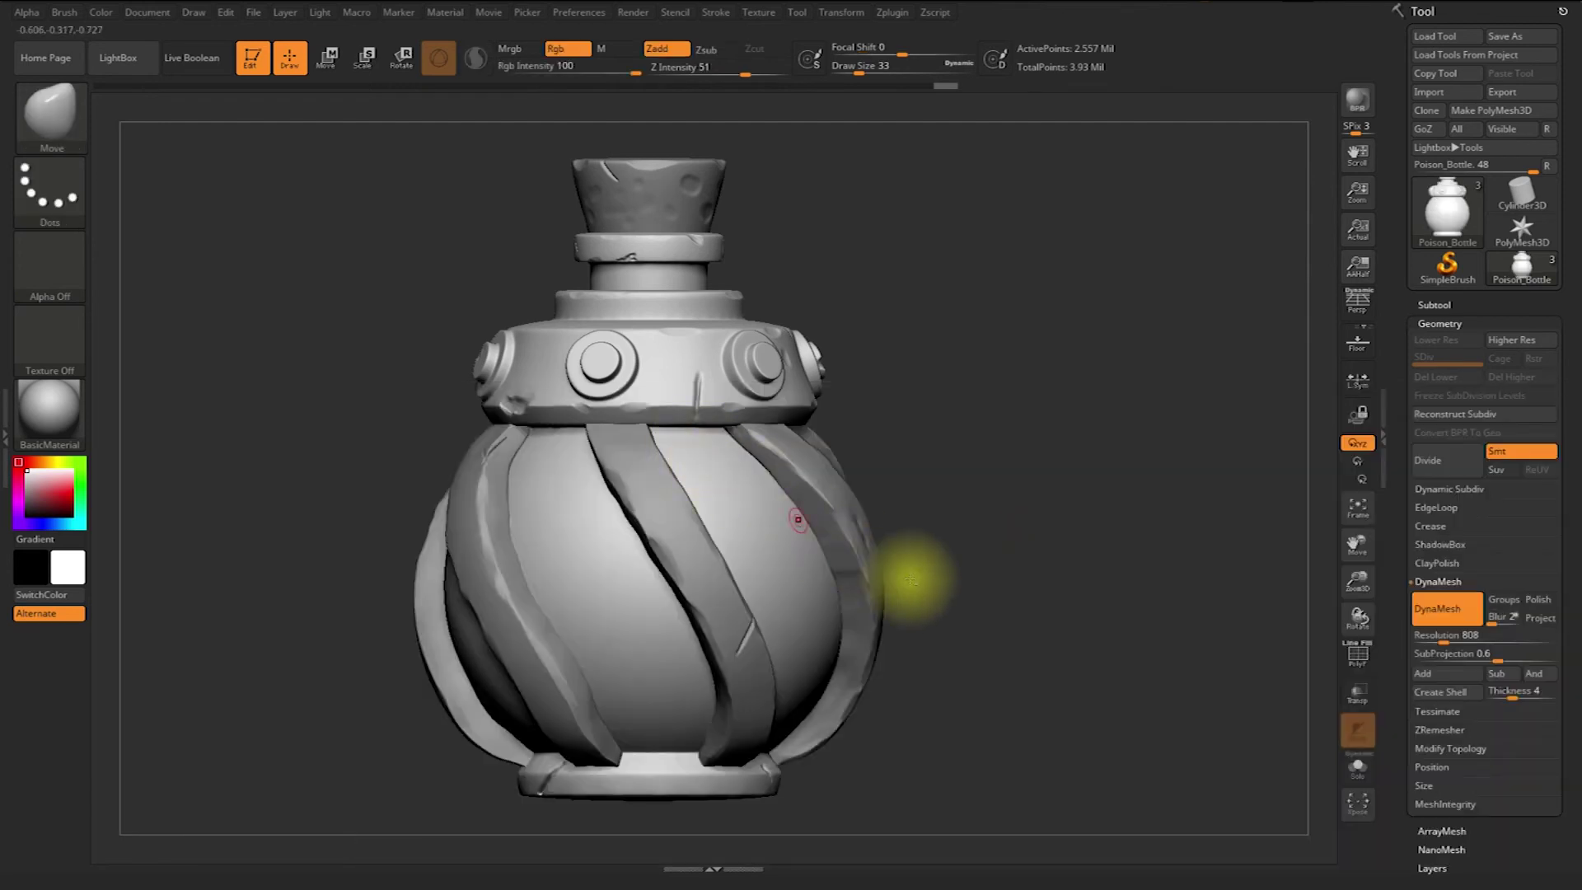
pyautogui.press('s')
pyautogui.moveTo(984, 564); pyautogui.dragTo(985, 564)
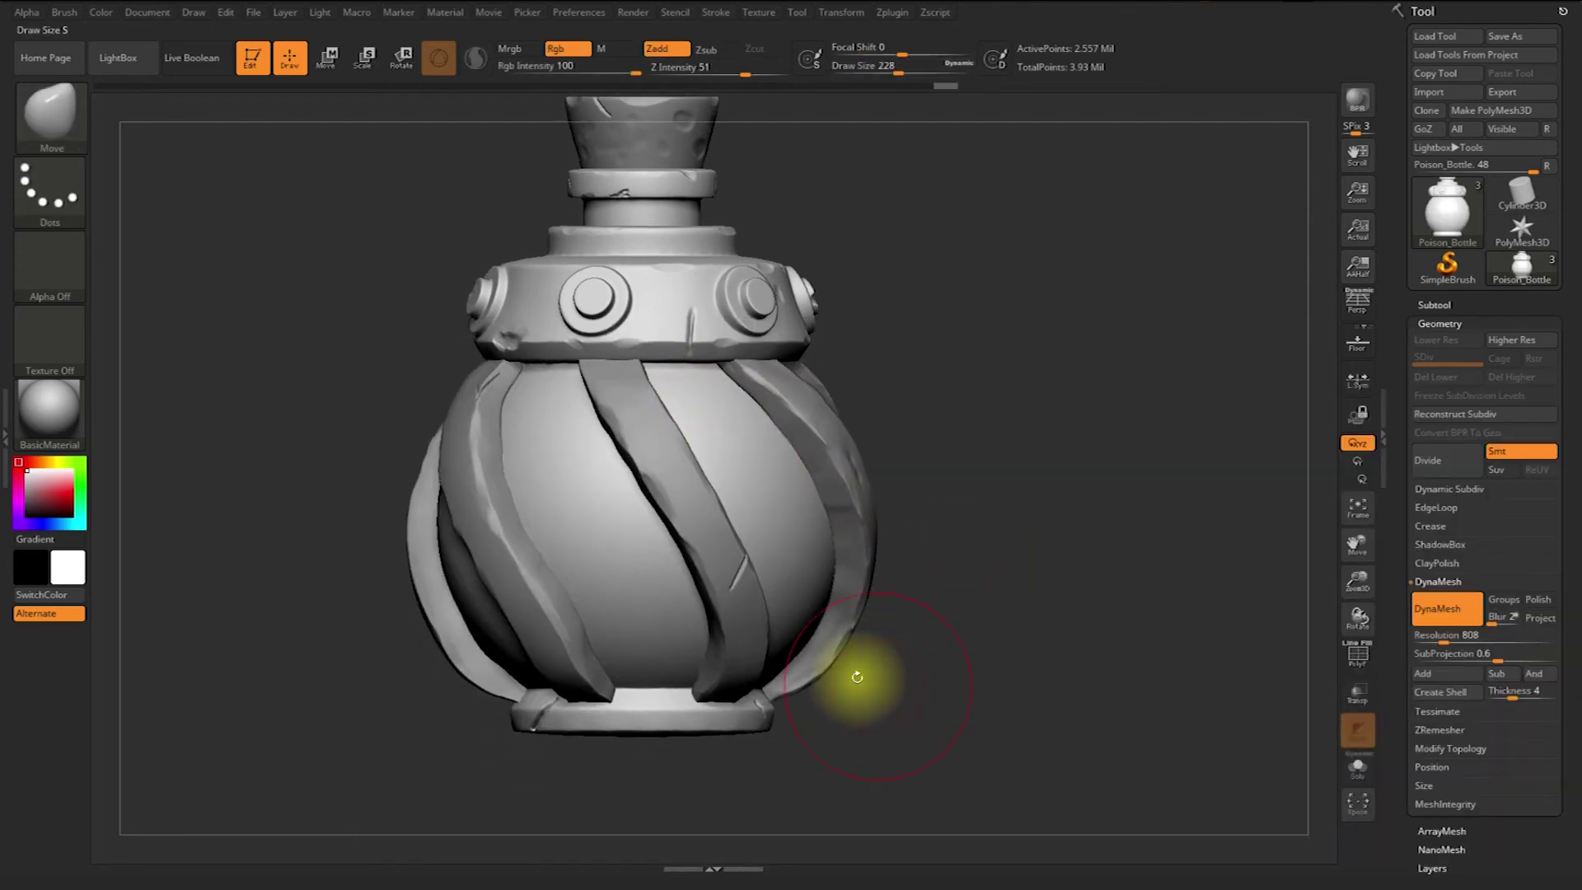
pyautogui.keyDown('alt'); pyautogui.click(814, 686); pyautogui.keyUp('alt')
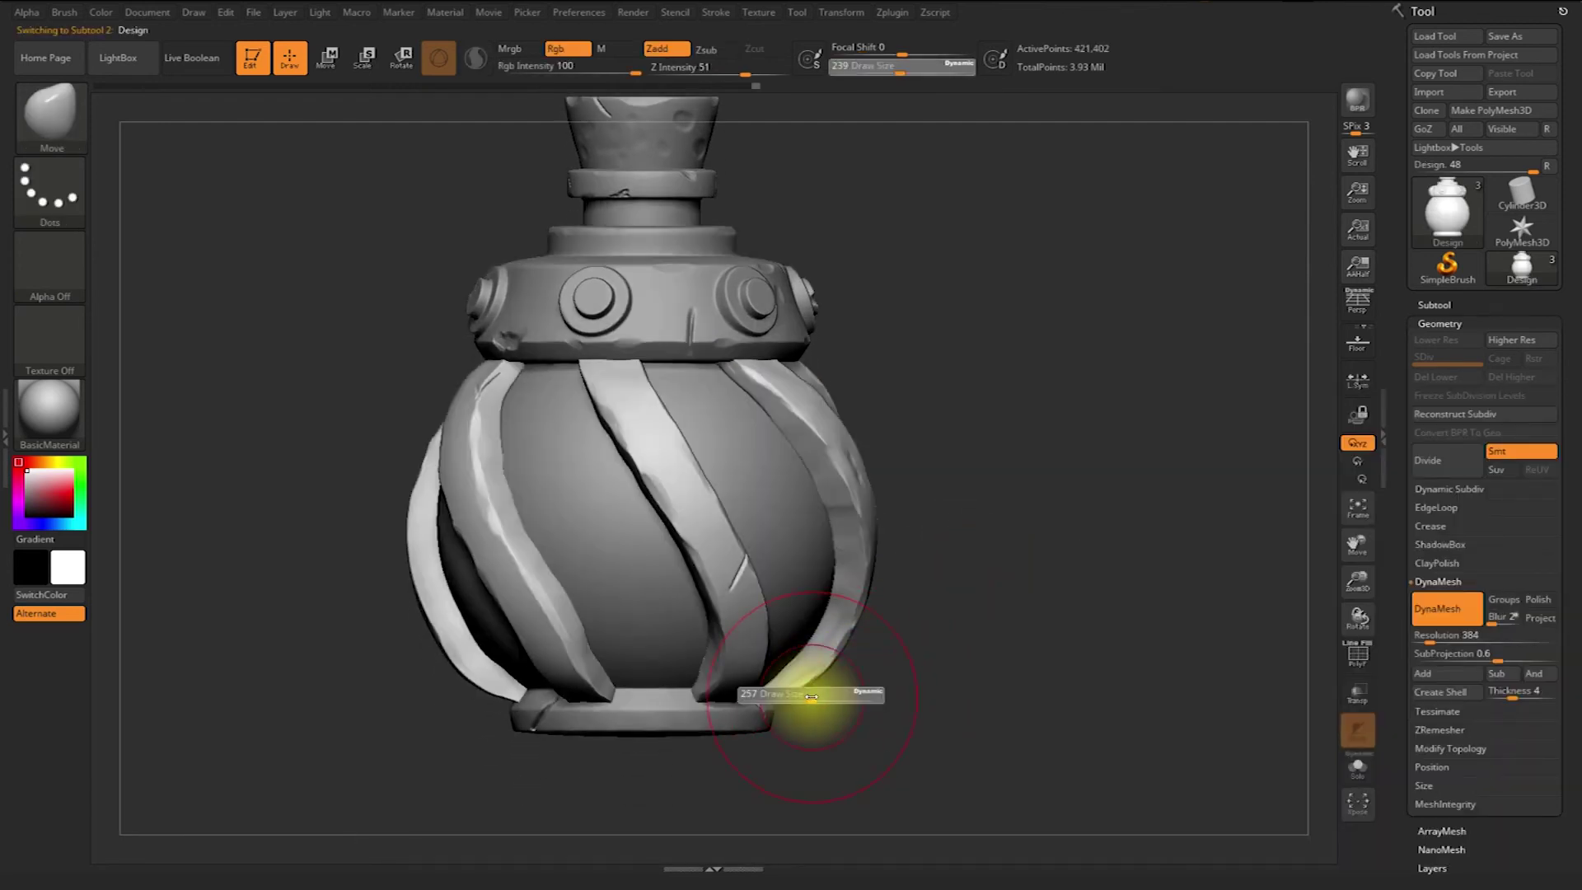
pyautogui.scroll(5, 814, 705)
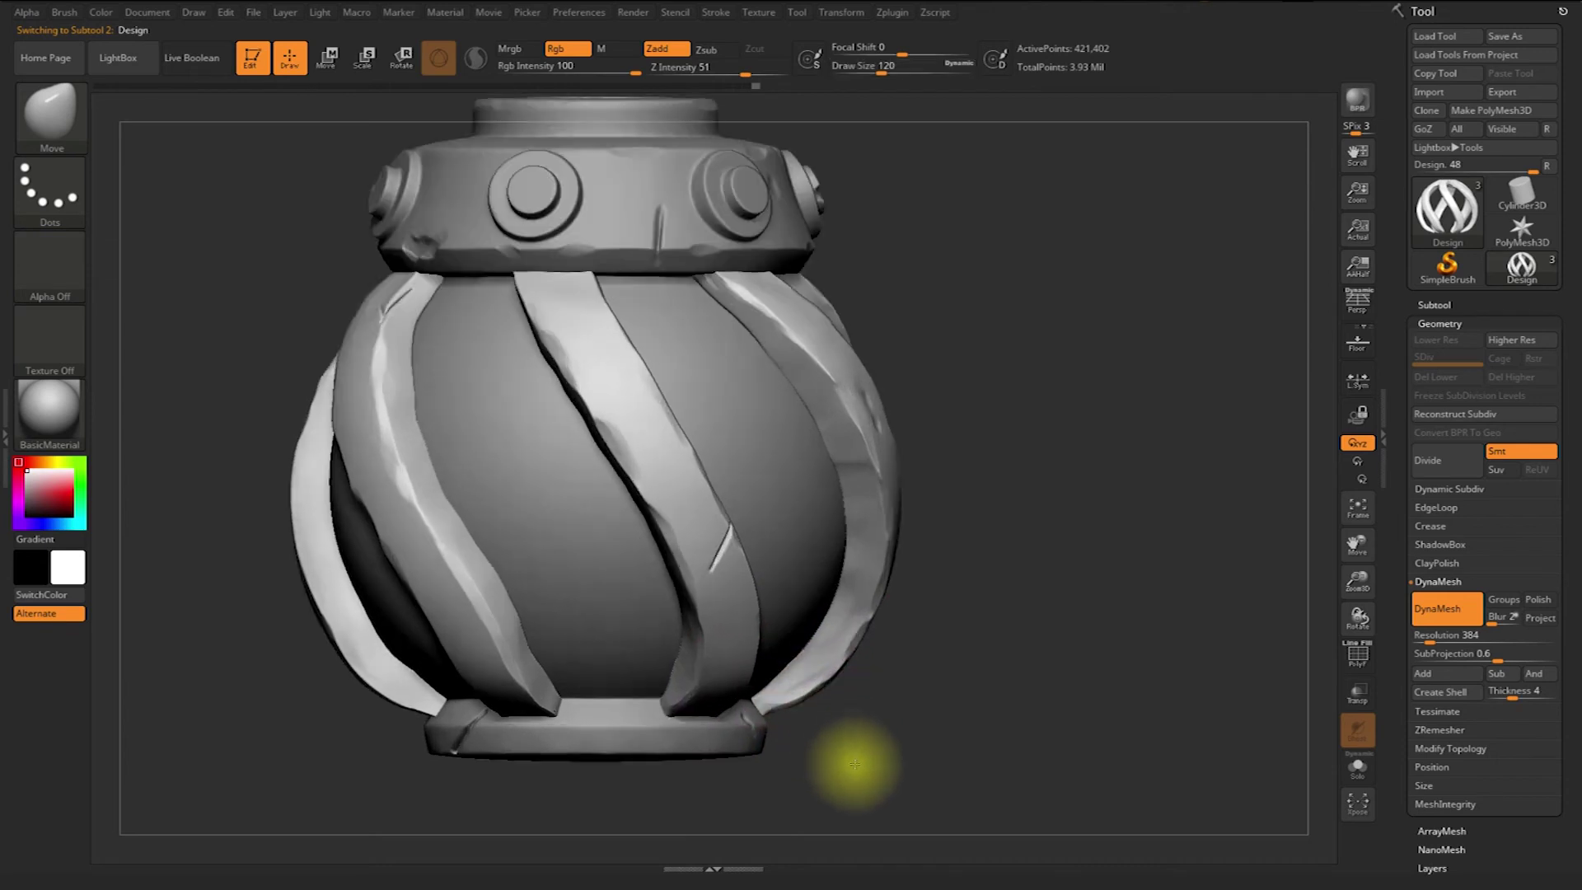
pyautogui.press('s')
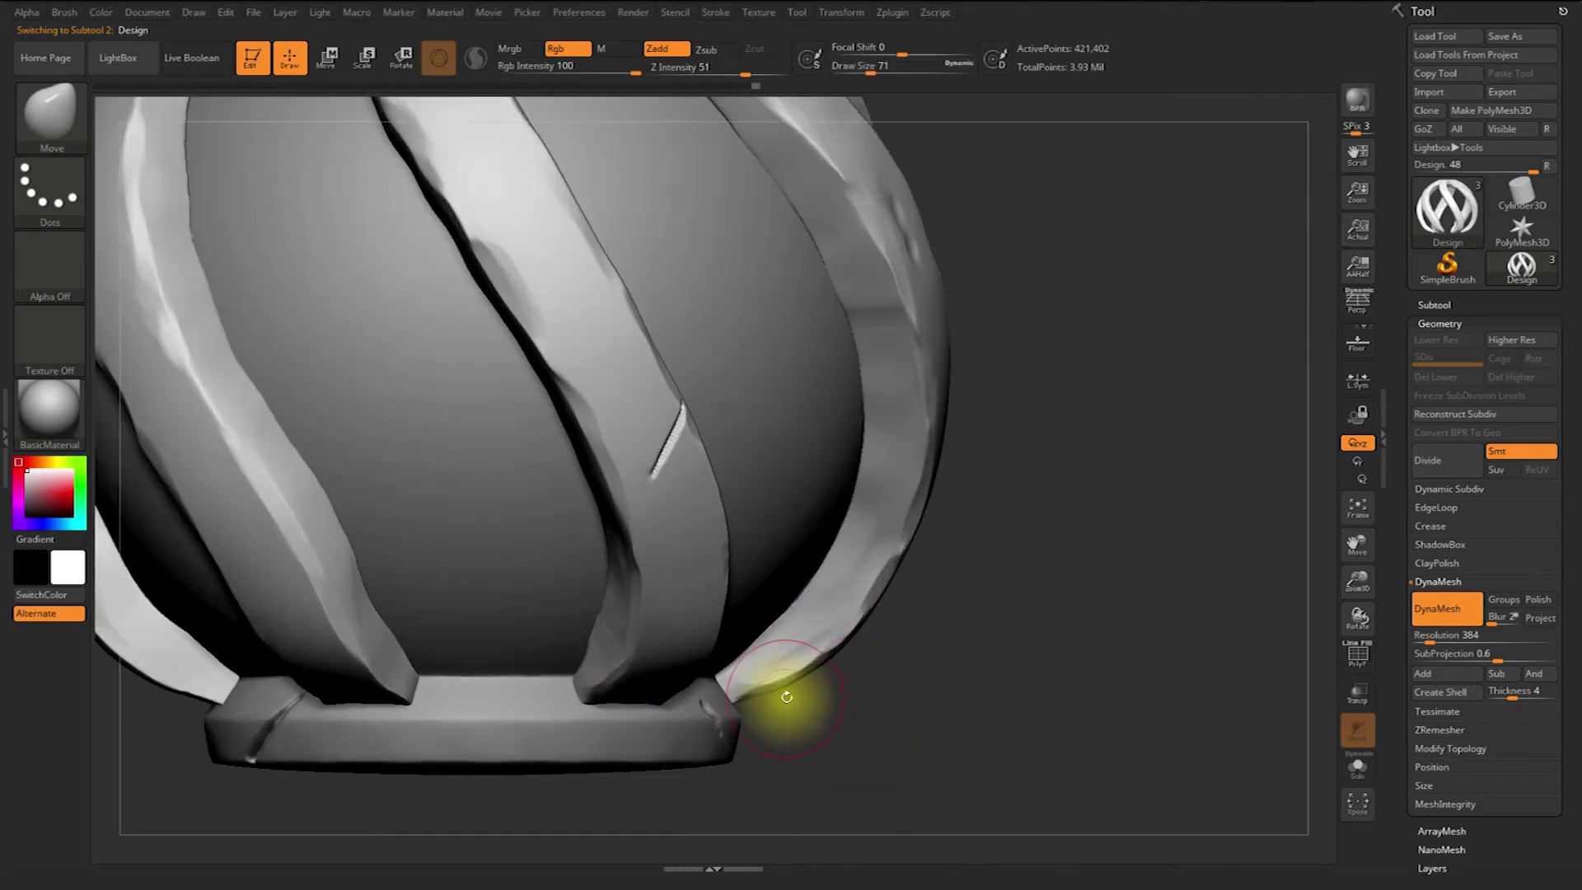
pyautogui.press('s')
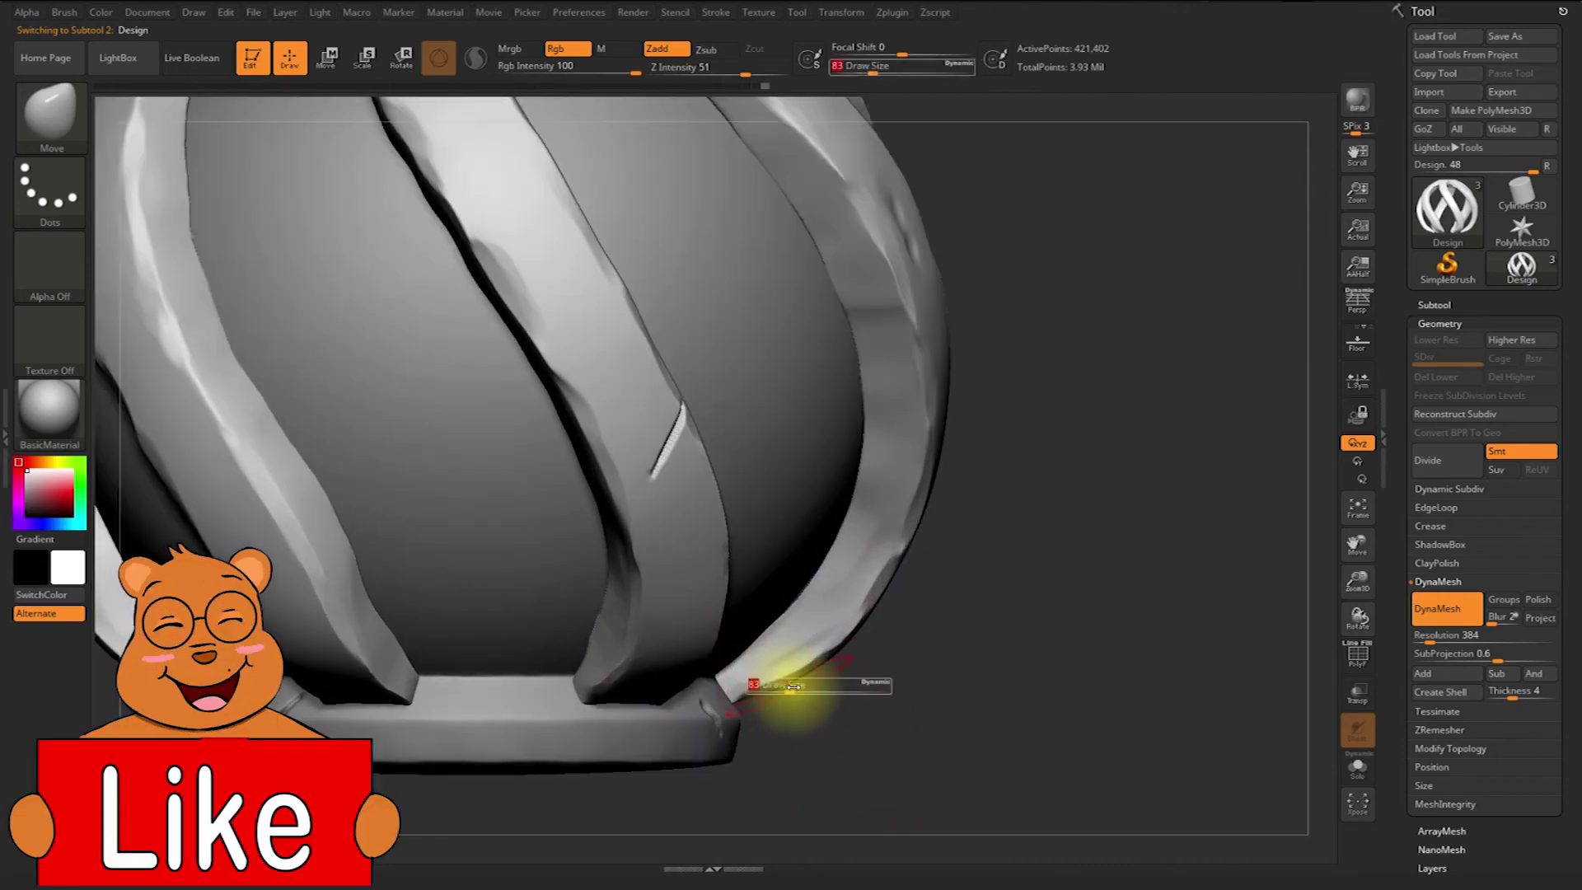
pyautogui.moveTo(786, 684); pyautogui.dragTo(793, 681)
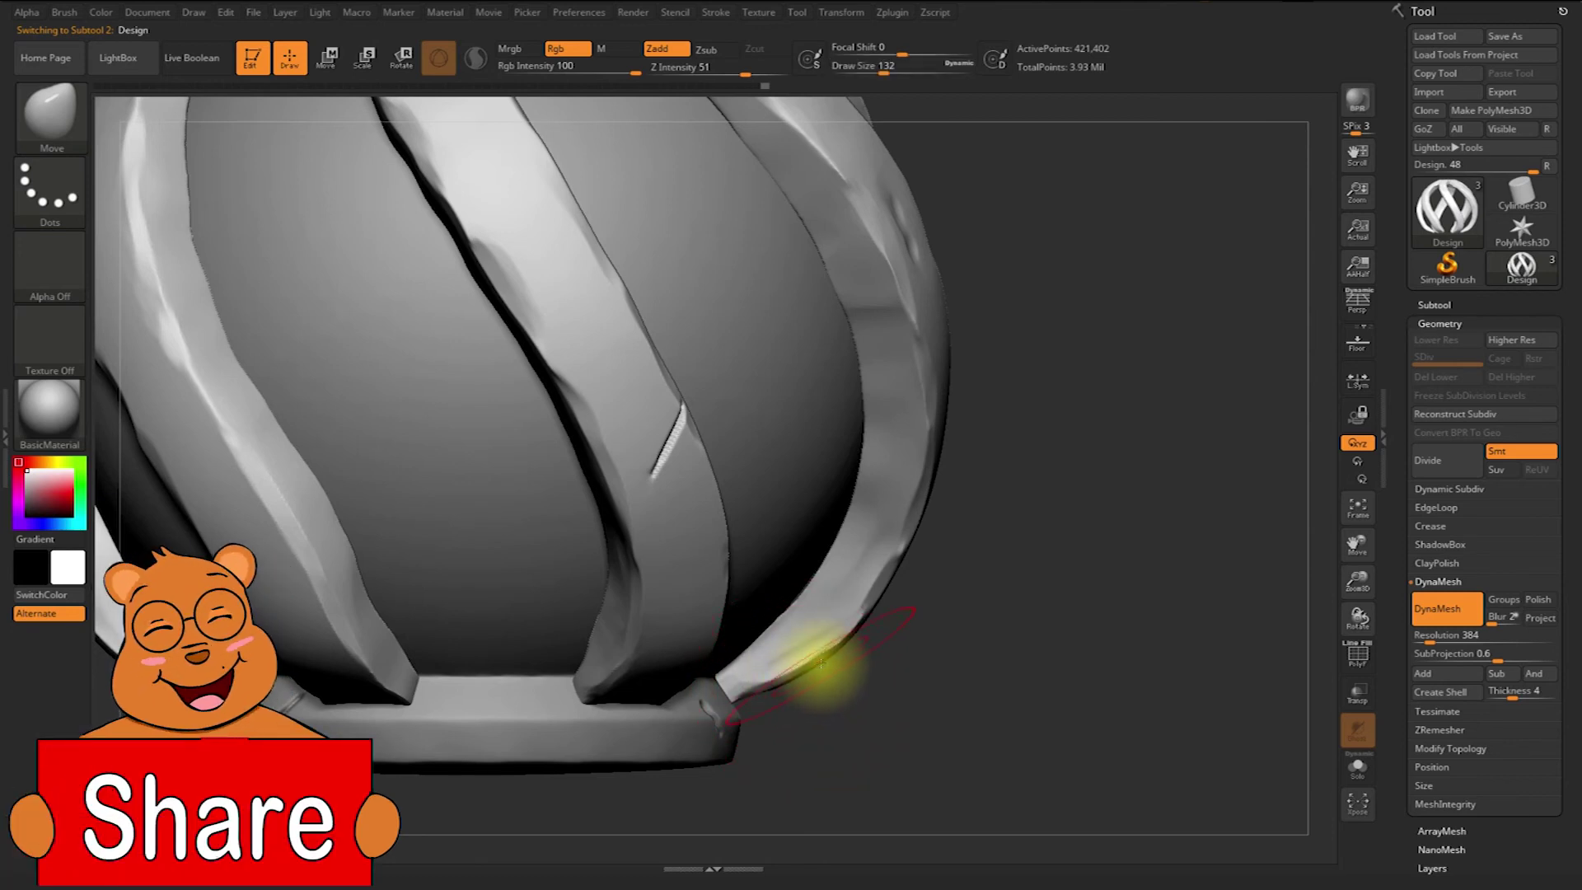
pyautogui.scroll(-5, 936, 661)
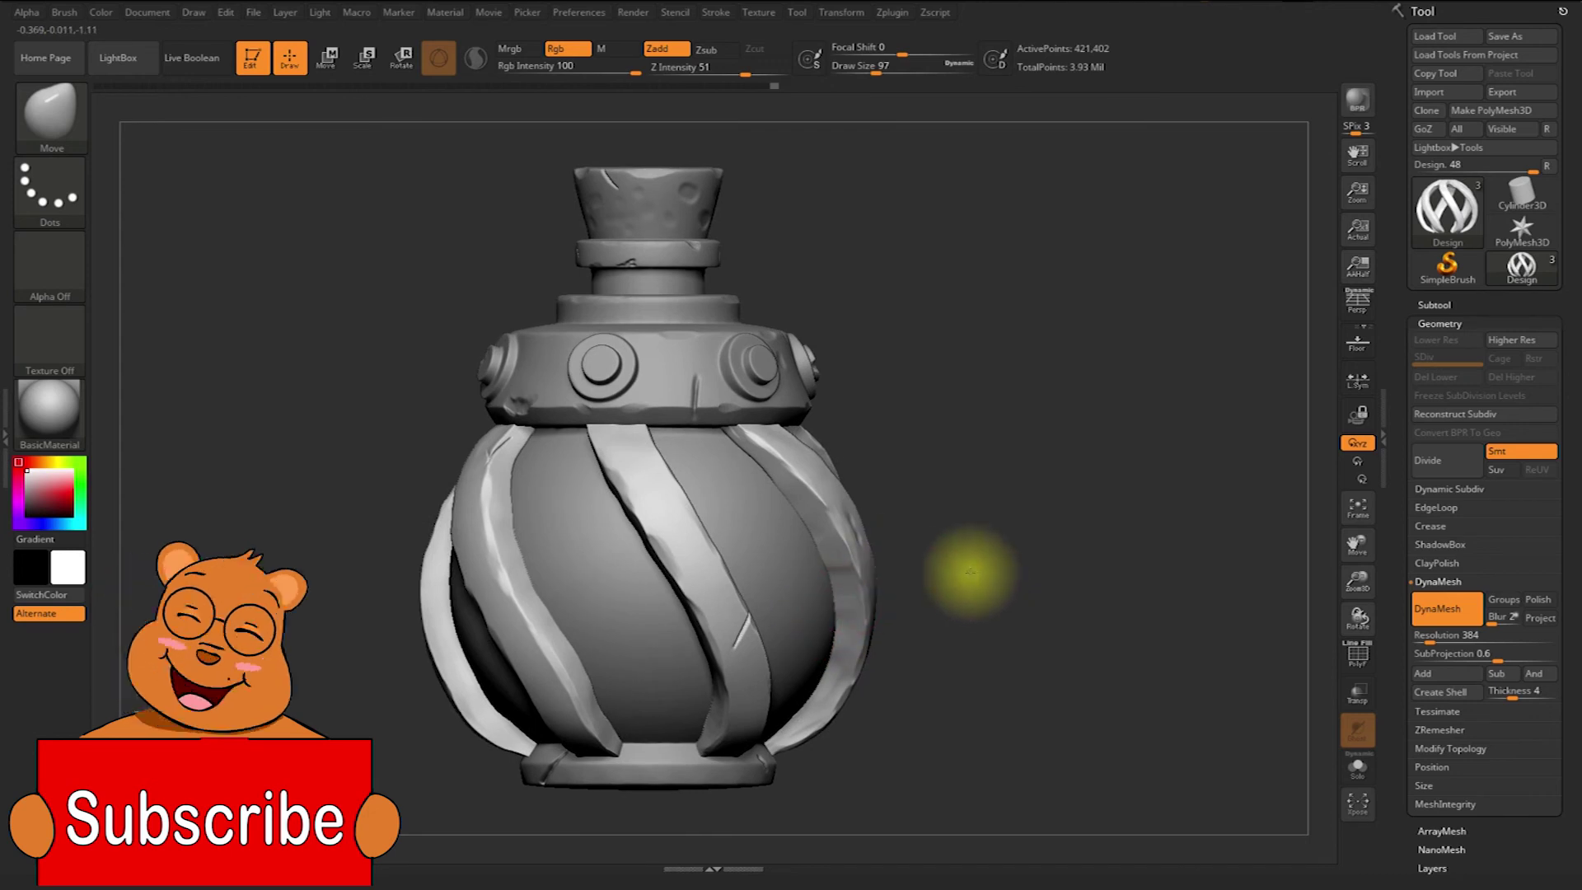
pyautogui.scroll(-3, 967, 566)
# Append a Sphere3D as a new subtool, make it active, and turn on transparency to see it within the bottle
pyautogui.click(1433, 307)
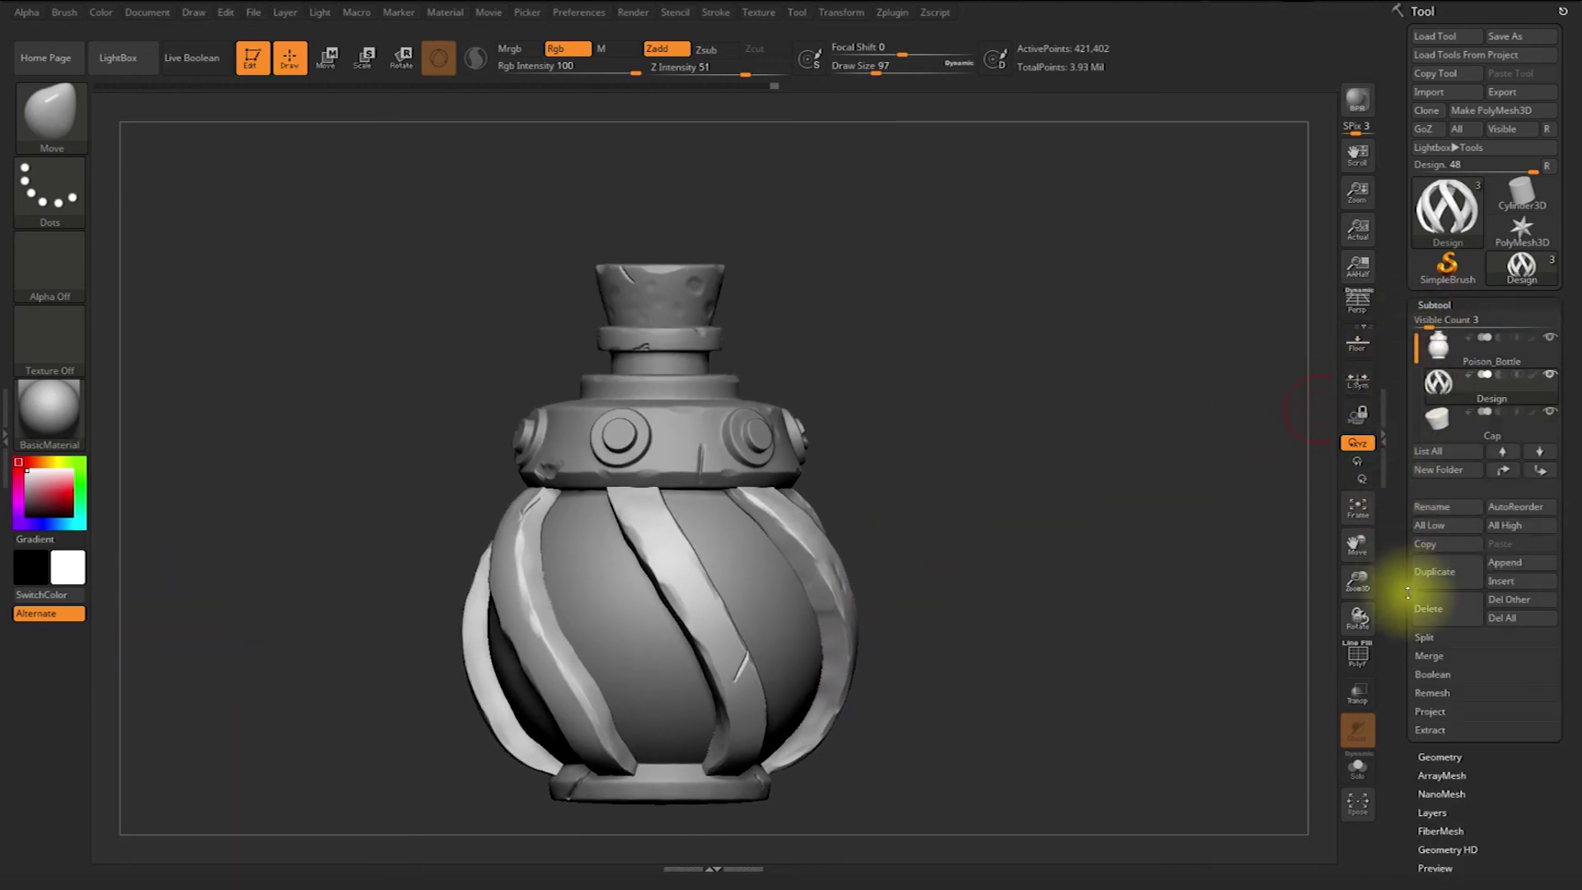
pyautogui.moveTo(1429, 699); pyautogui.dragTo(1428, 680)
pyautogui.click(1504, 543)
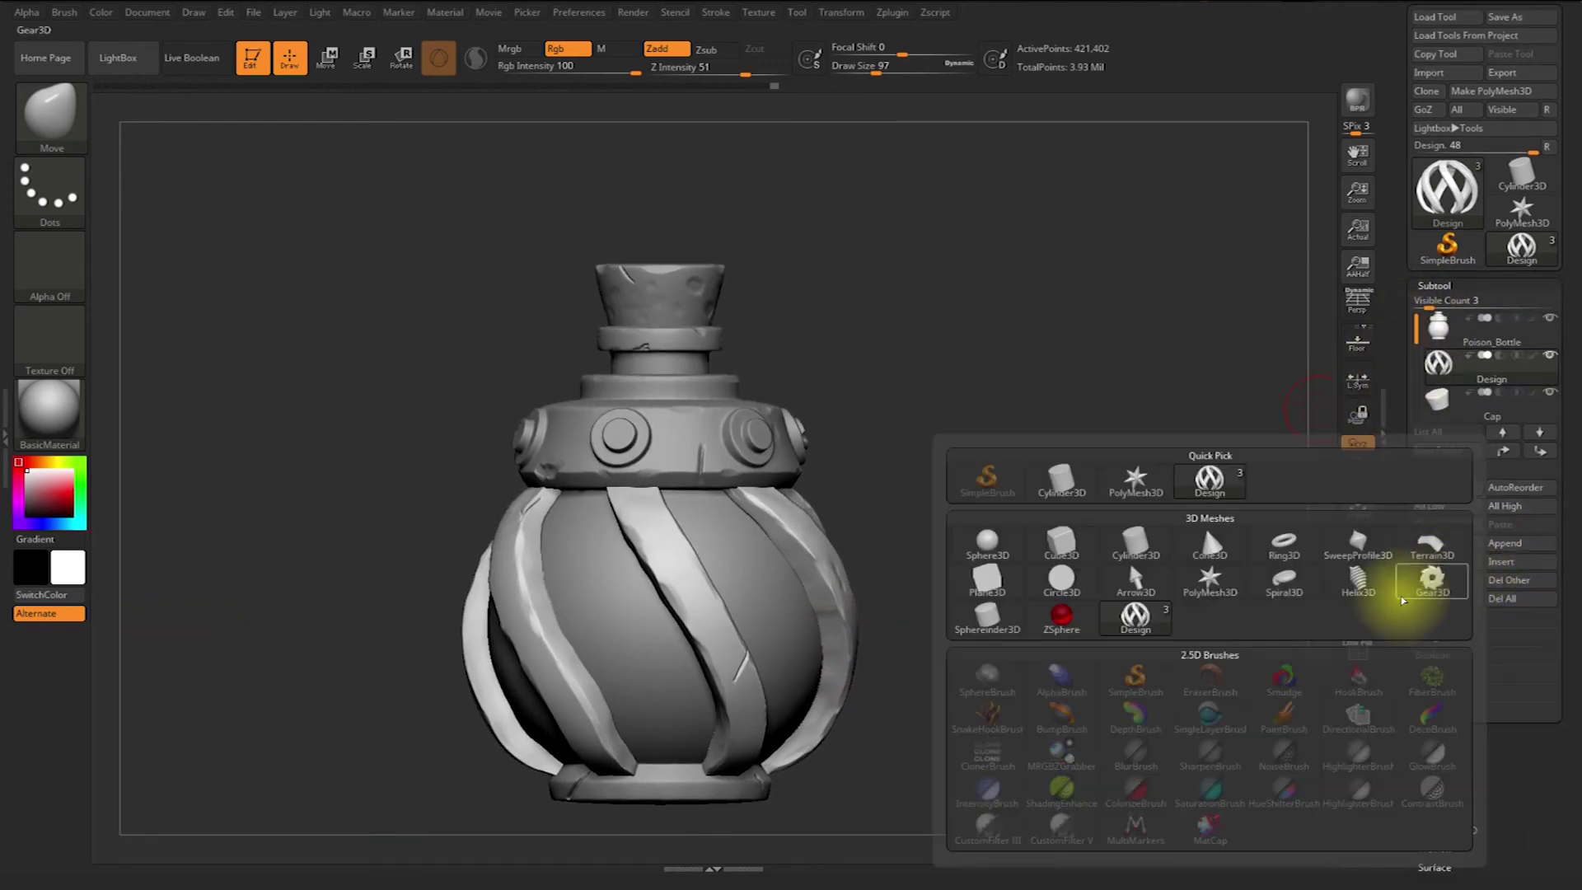
pyautogui.click(990, 550)
pyautogui.keyDown('alt'); pyautogui.moveTo(1052, 601); pyautogui.dragTo(1341, 684); pyautogui.keyUp('alt')
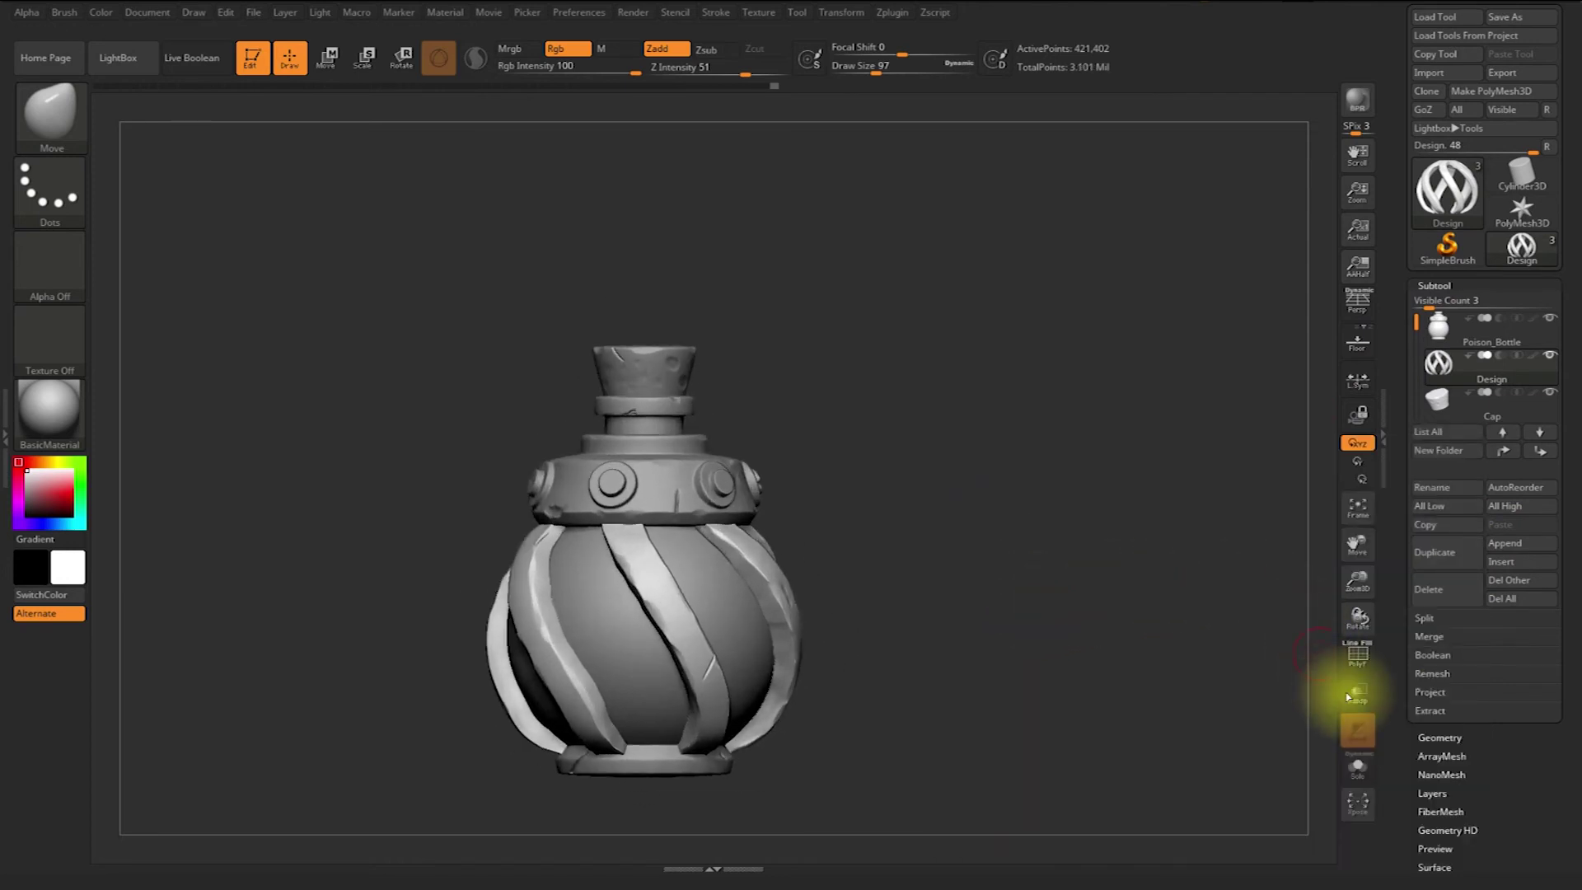
pyautogui.click(1463, 304)
pyautogui.click(1464, 456)
pyautogui.moveTo(1036, 610); pyautogui.dragTo(1123, 620)
pyautogui.click(1358, 695)
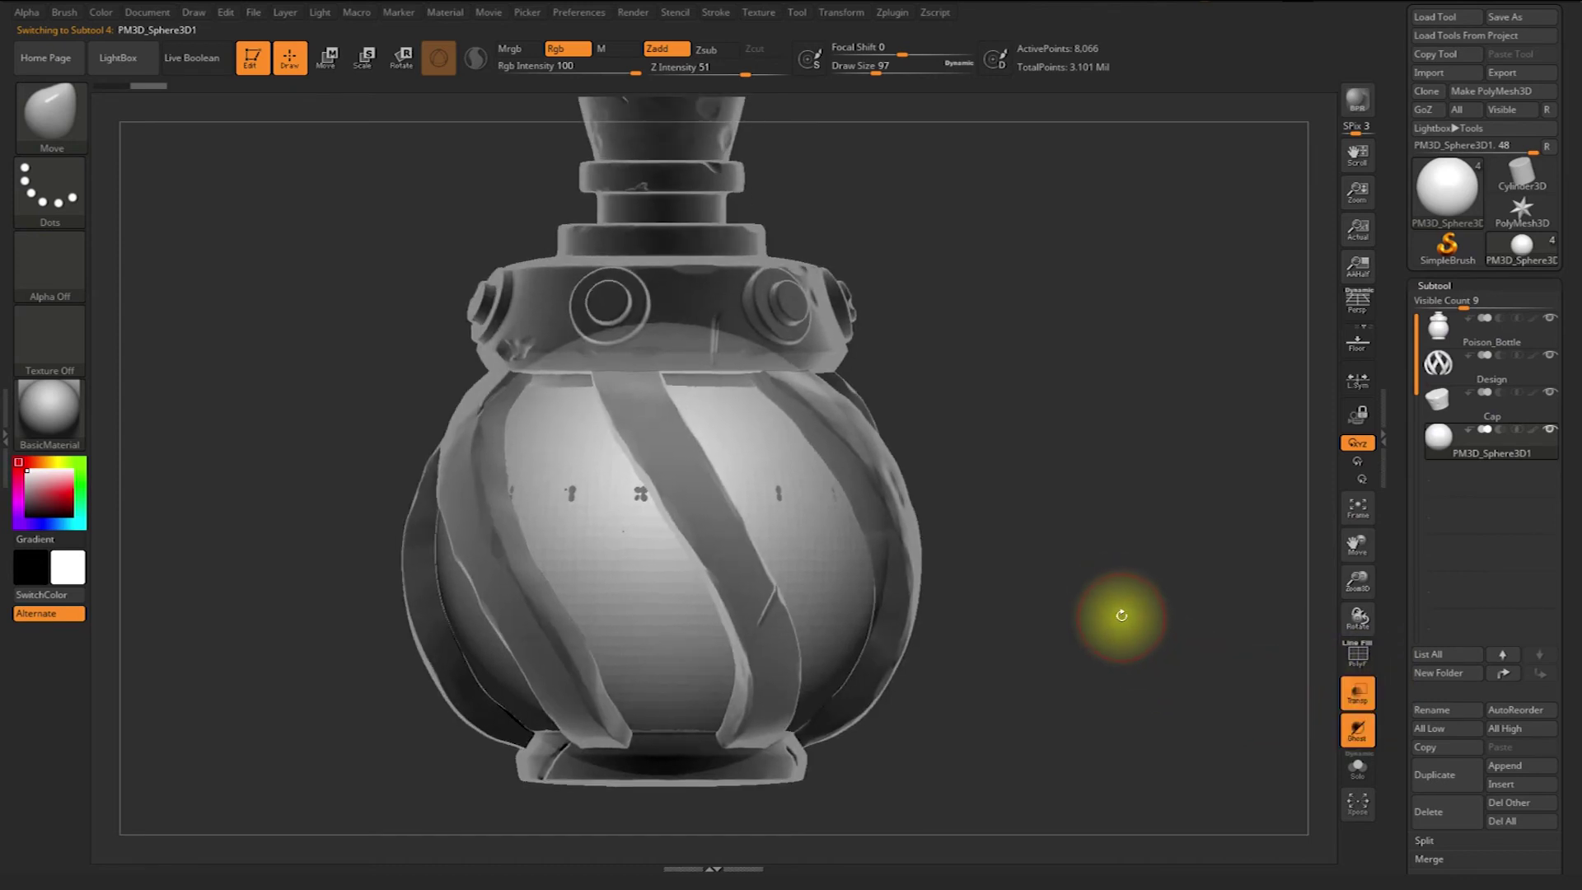
# Scale the sphere down slightly to fit inside the bottle body and isolate it in solo view
pyautogui.press('r')
pyautogui.moveTo(664, 550); pyautogui.dragTo(661, 548)
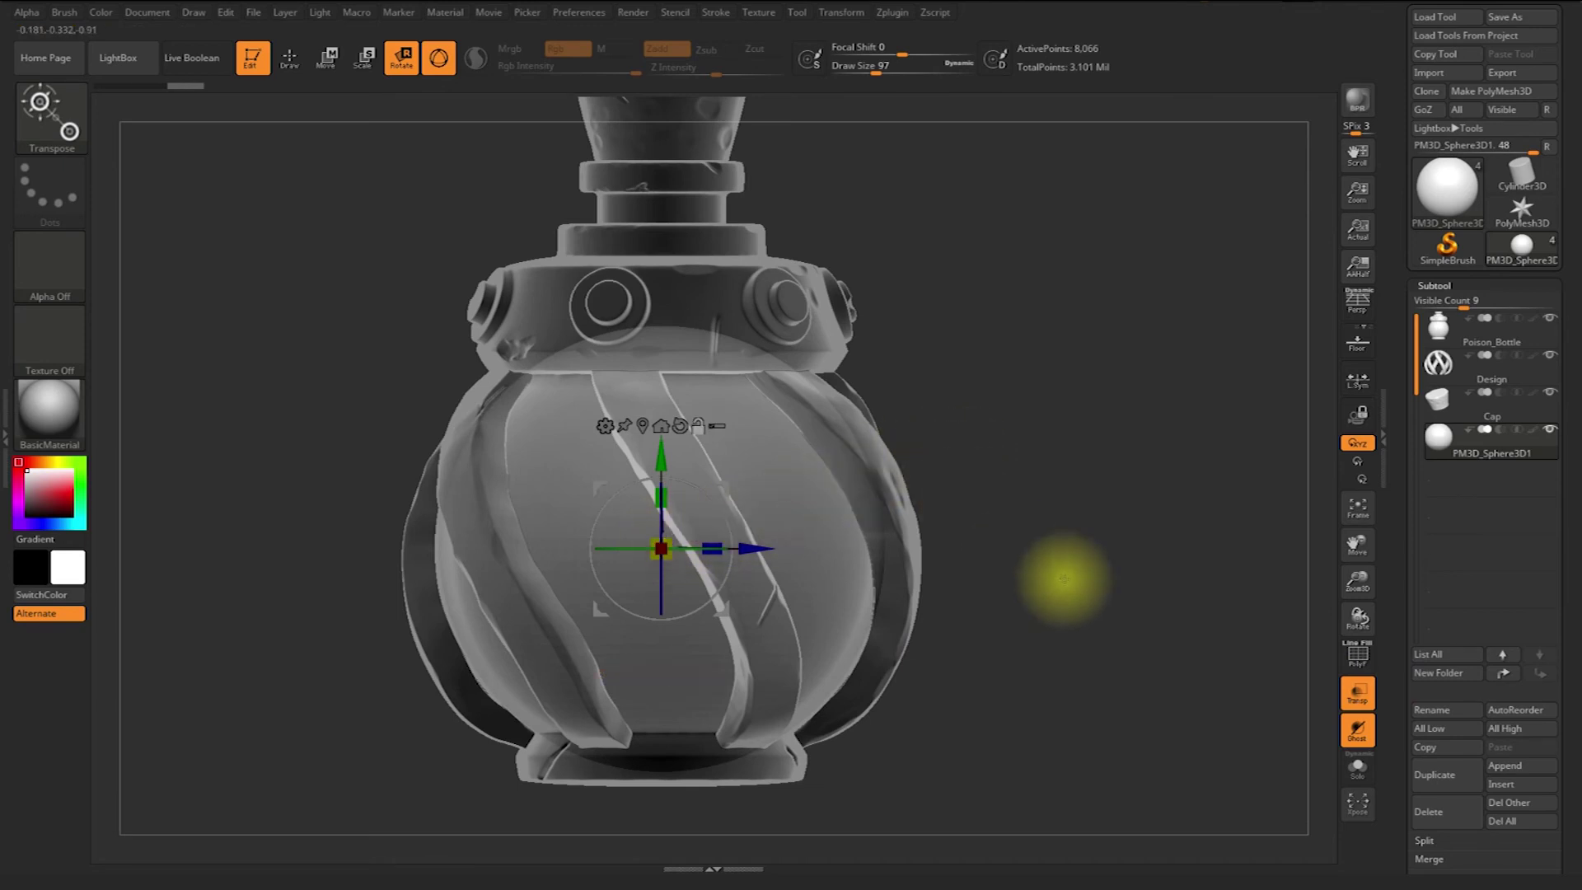
pyautogui.click(1358, 771)
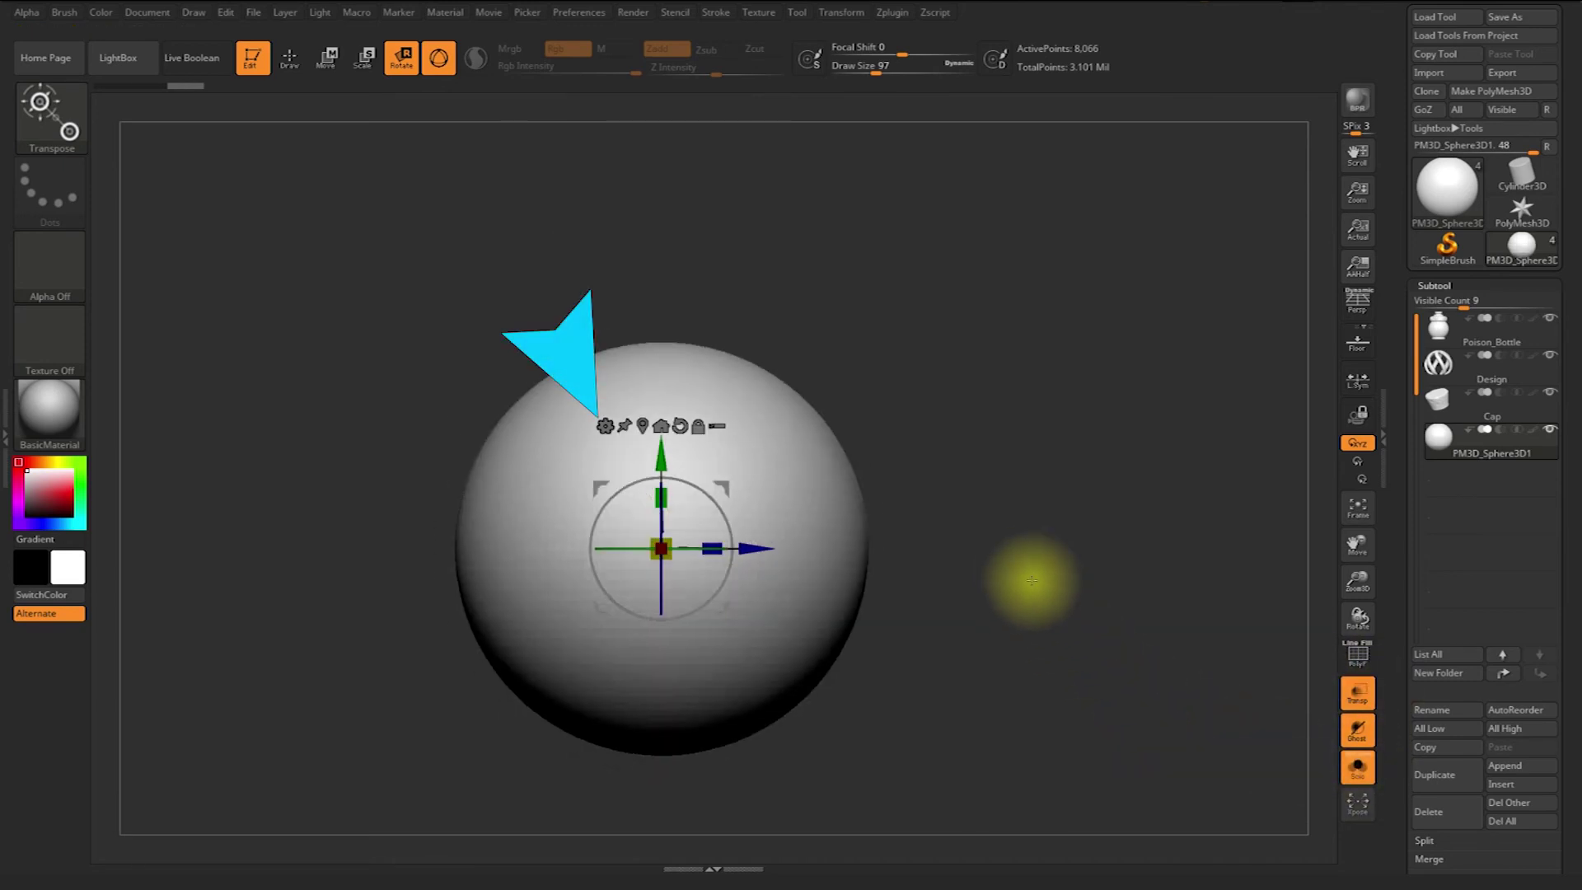
# Cut the sphere down to its lower half with the Flatten deformer and accept the deformation
pyautogui.click(606, 426)
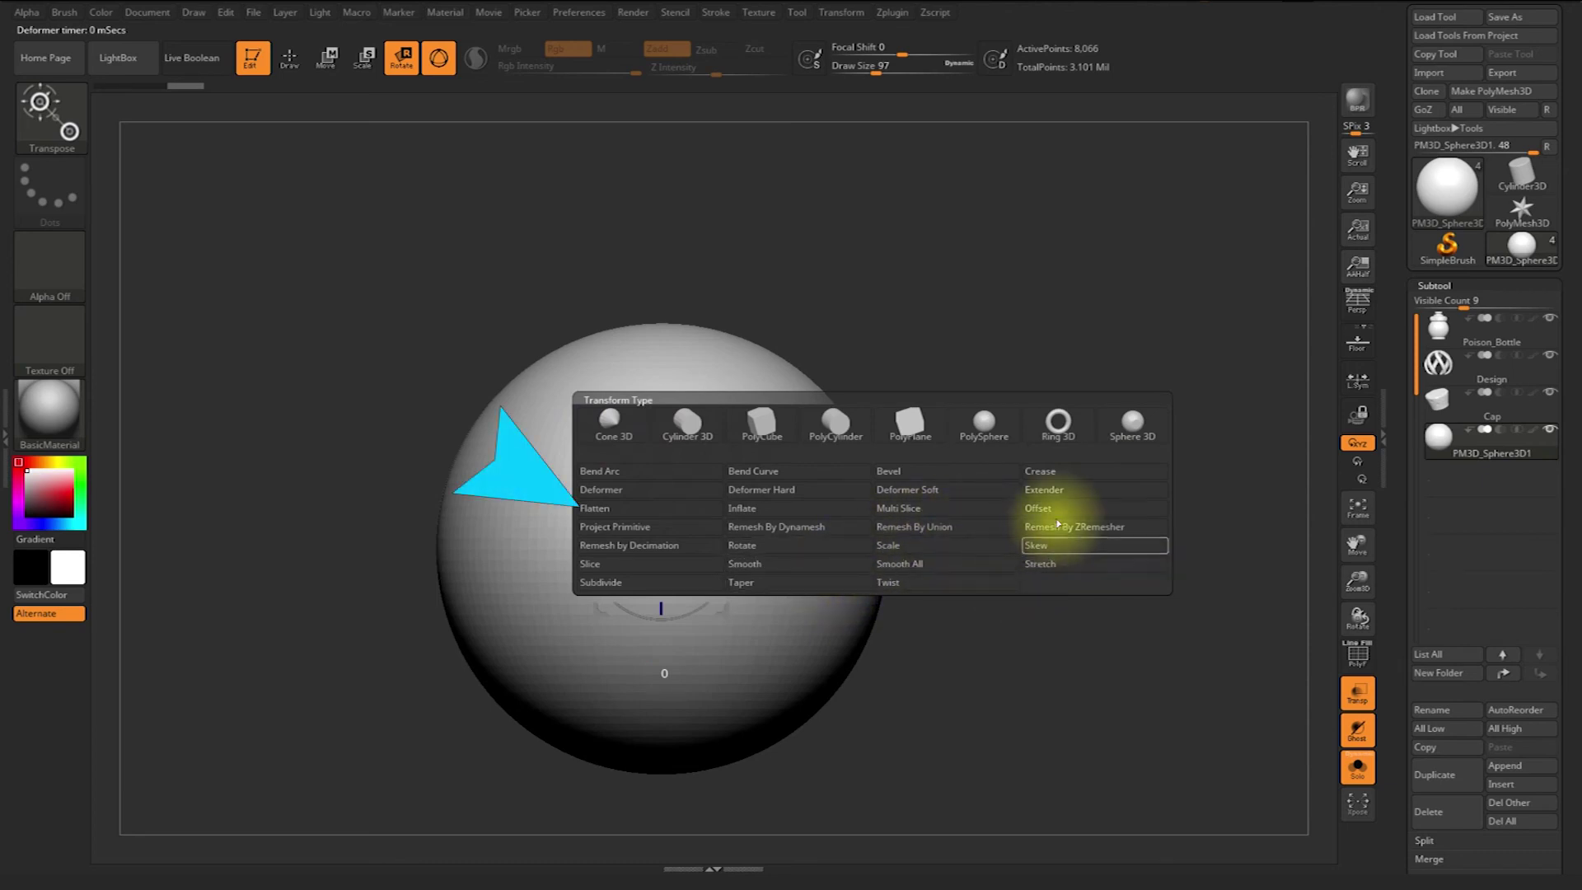
pyautogui.click(682, 502)
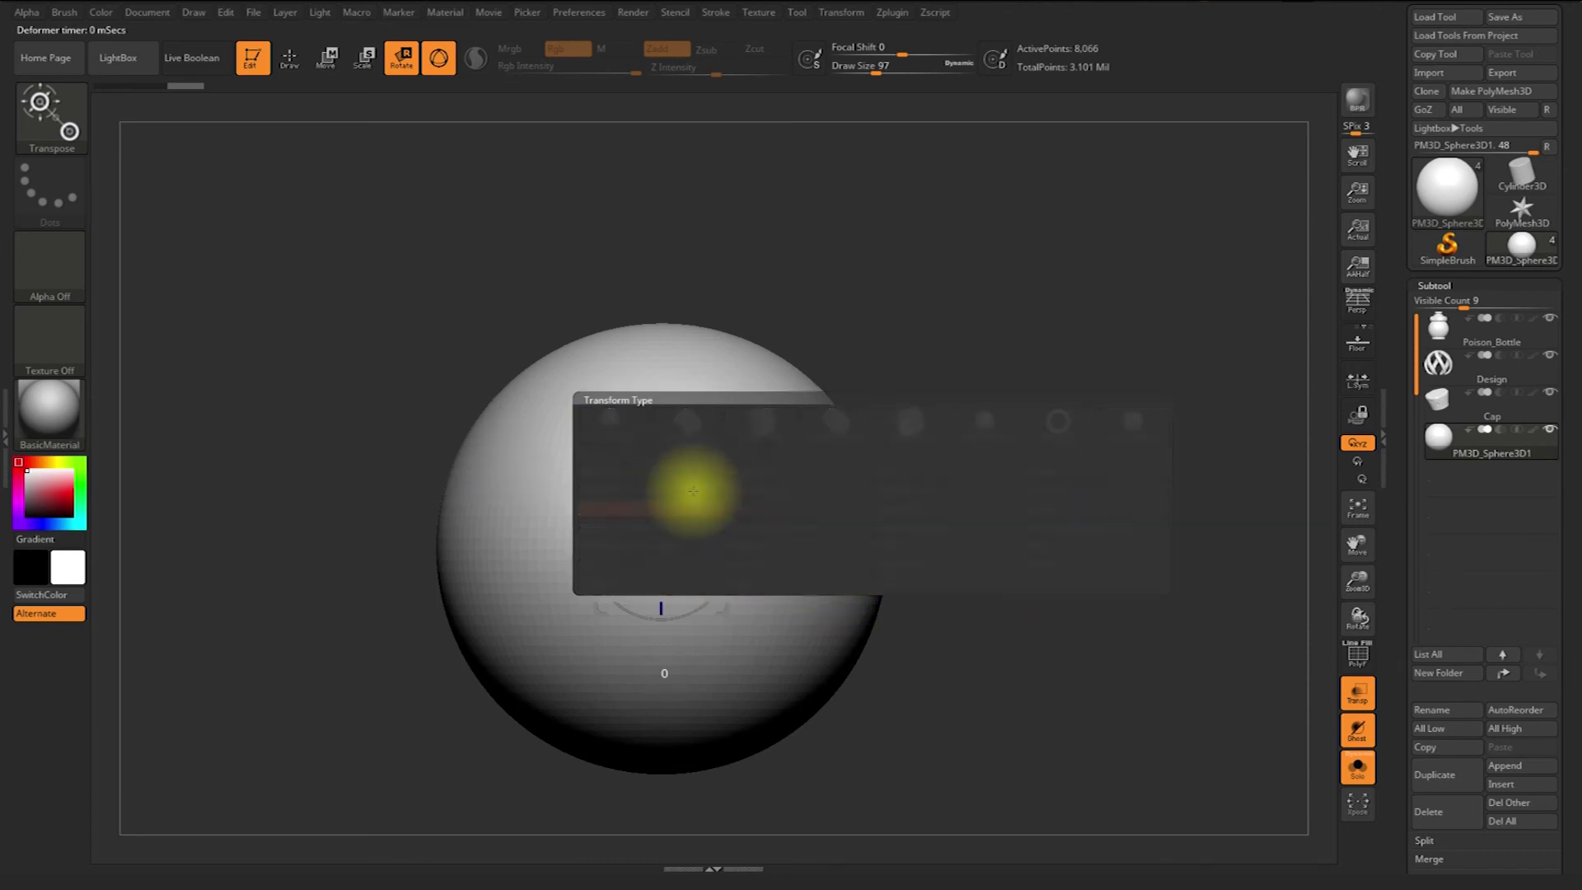
pyautogui.moveTo(664, 388); pyautogui.dragTo(664, 596)
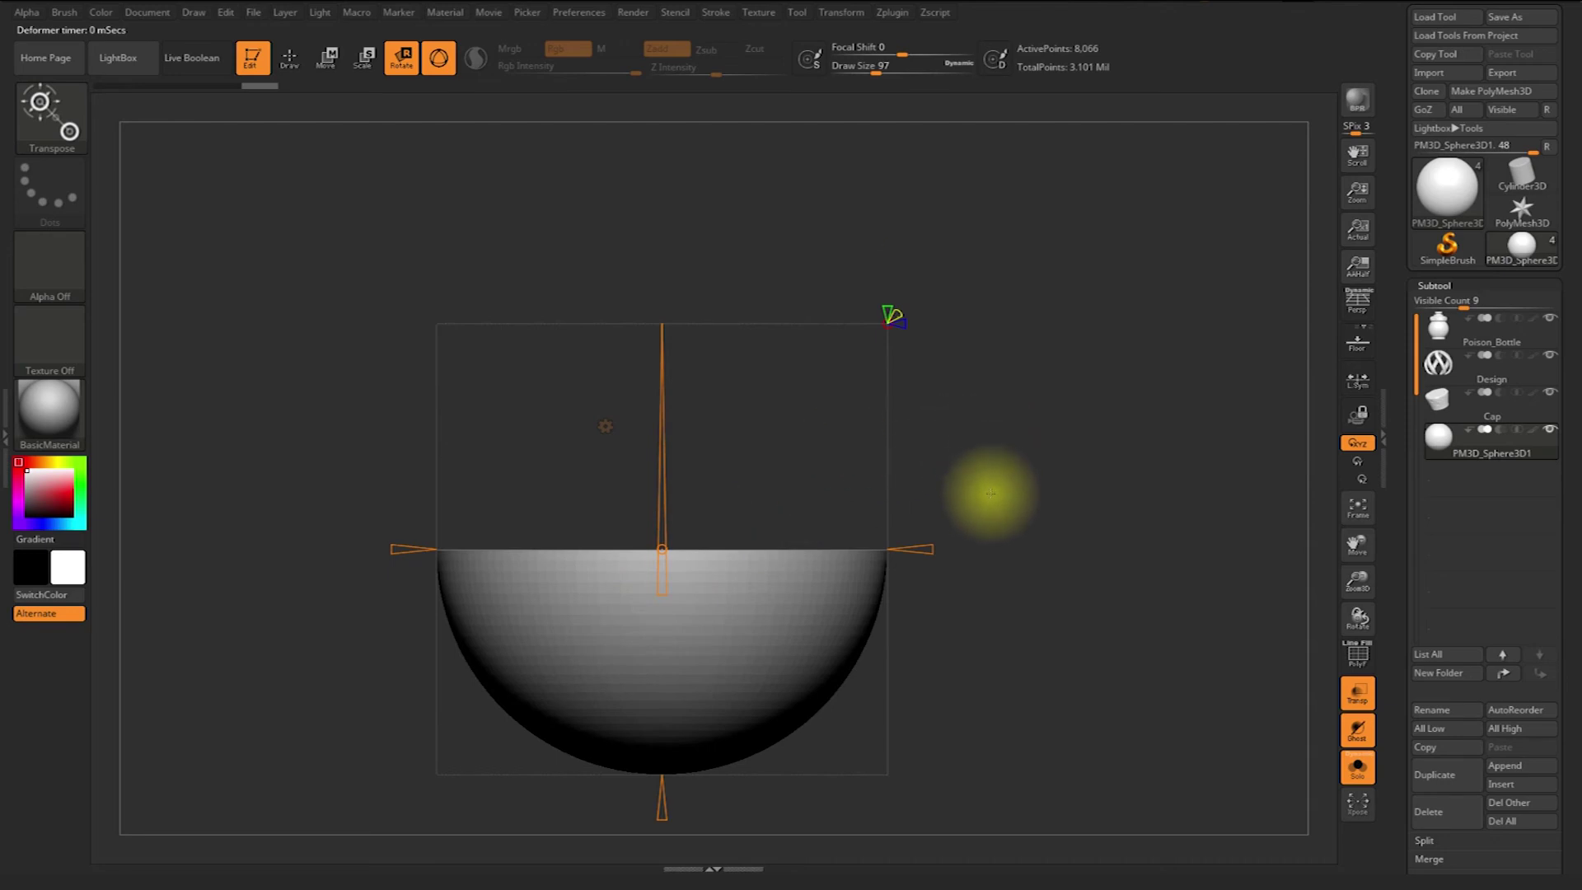
pyautogui.click(606, 426)
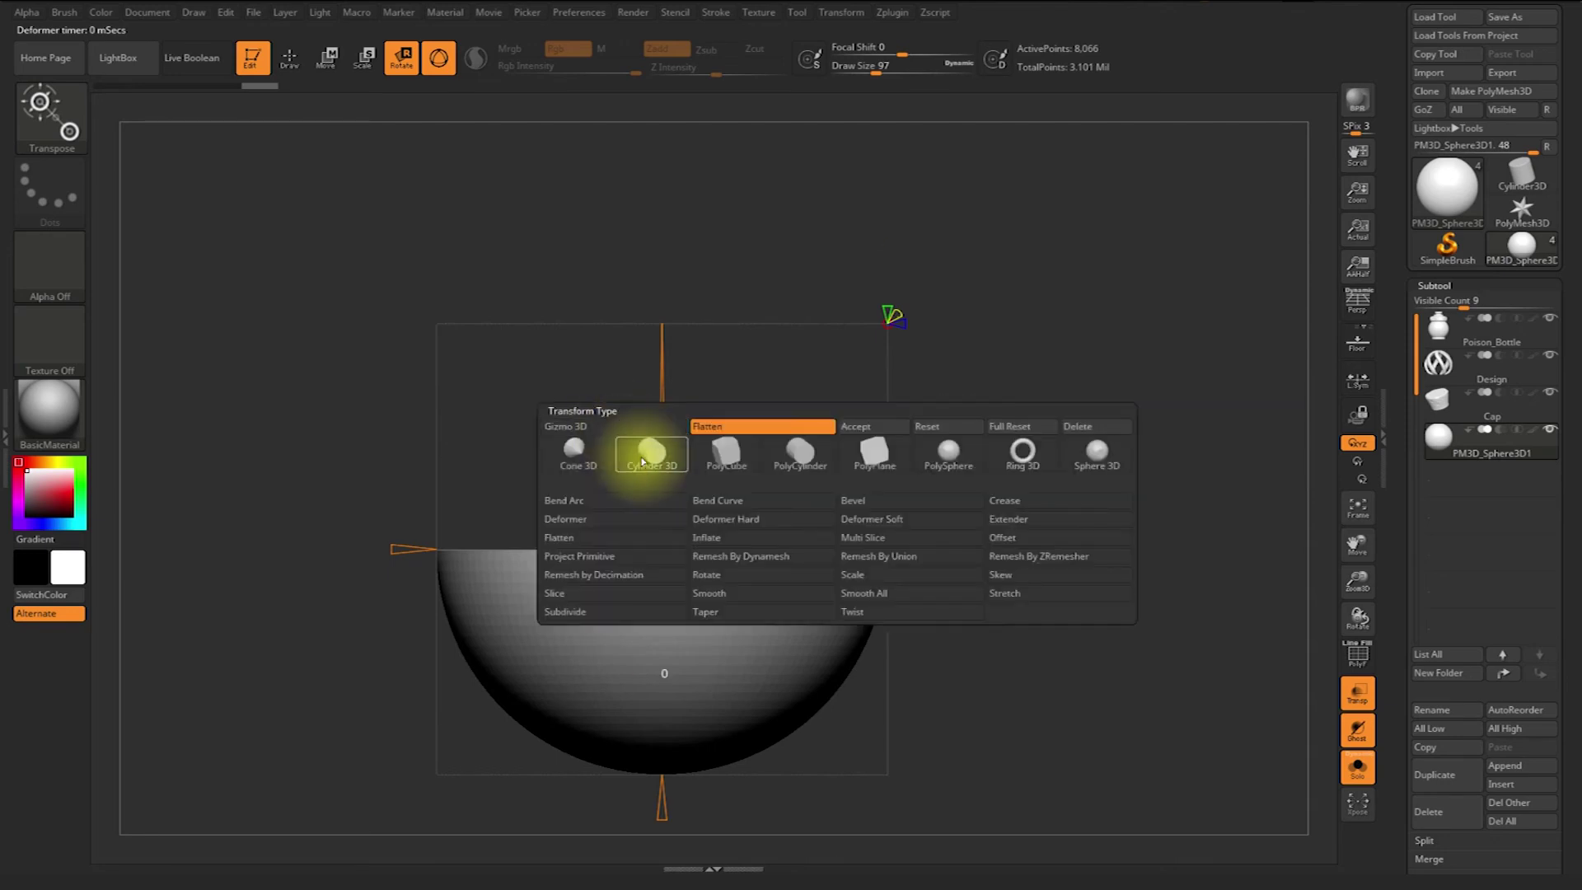
pyautogui.click(880, 426)
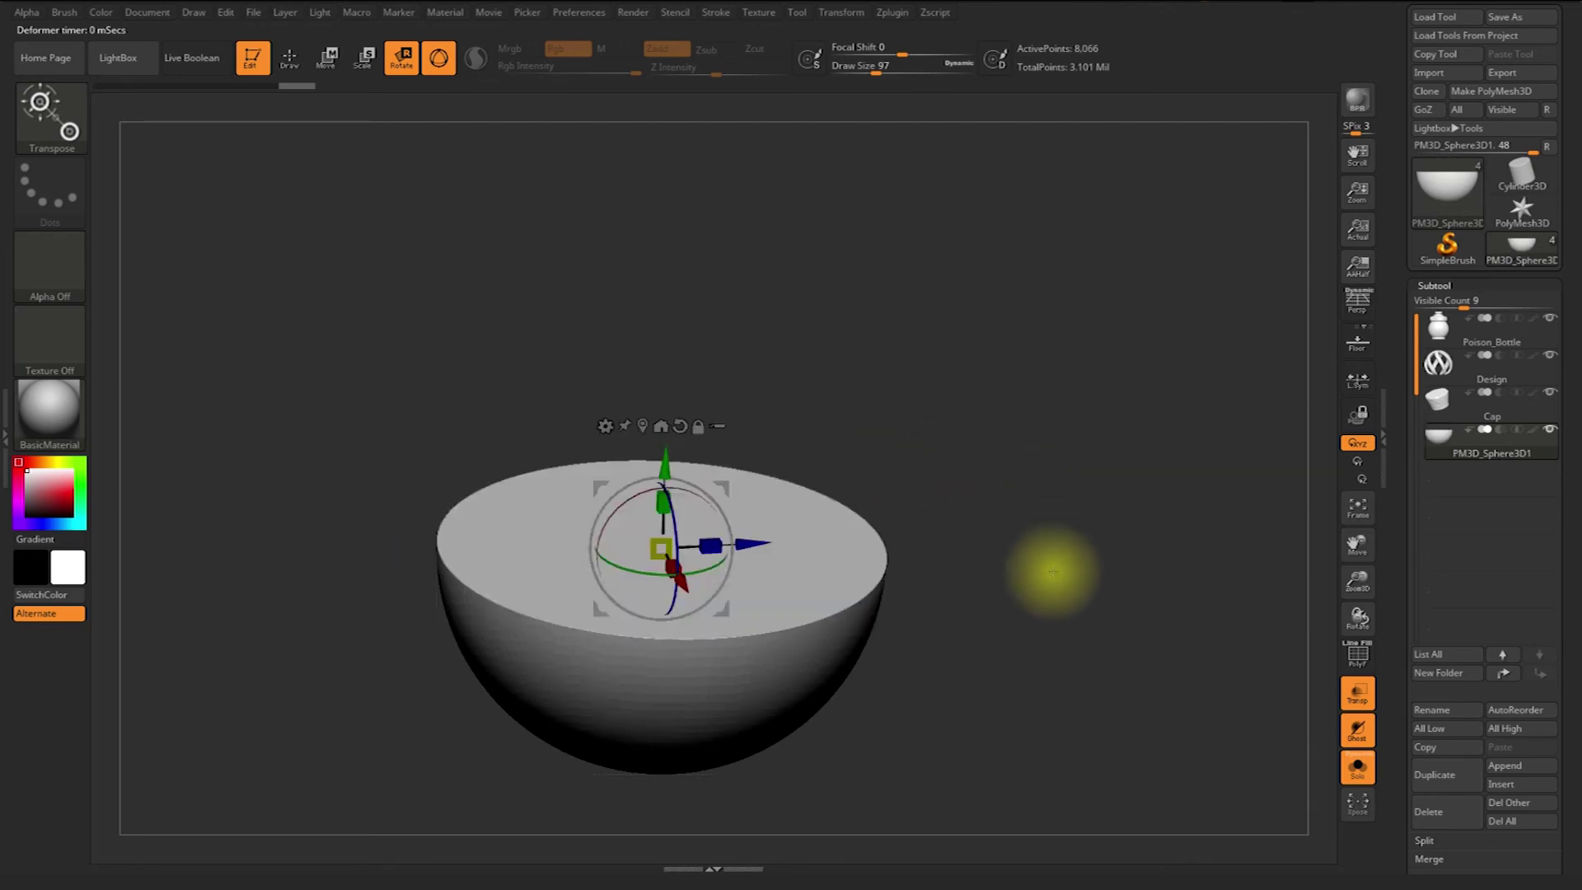
pyautogui.moveTo(1067, 567); pyautogui.dragTo(1057, 562)
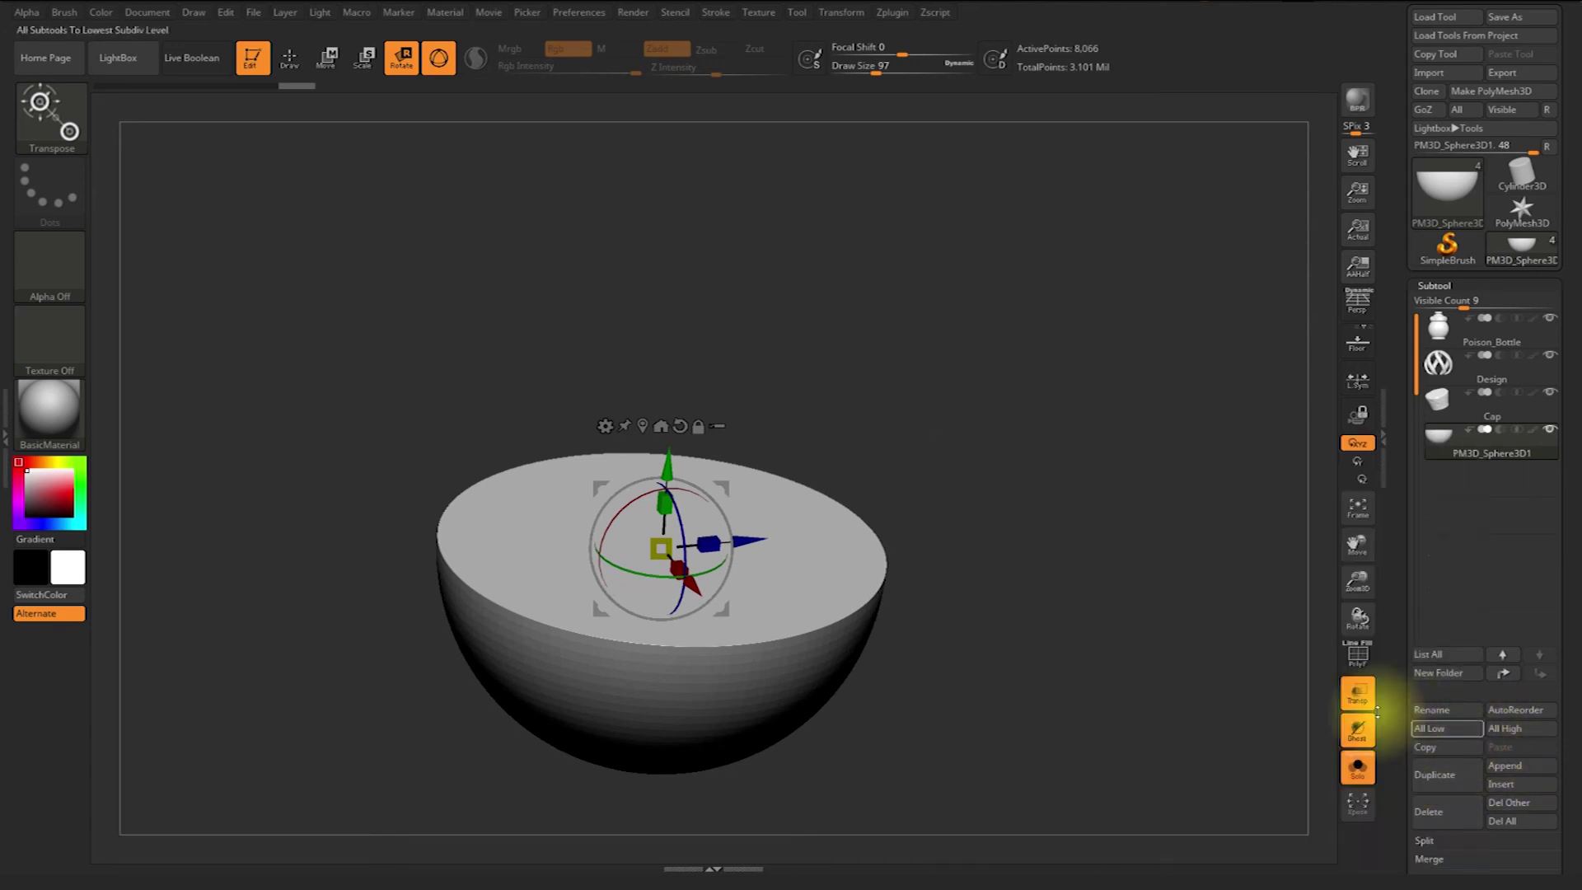
# Append a second Sphere3D, scale it down to under half its size, and show it with the whole bottle again
pyautogui.click(1511, 767)
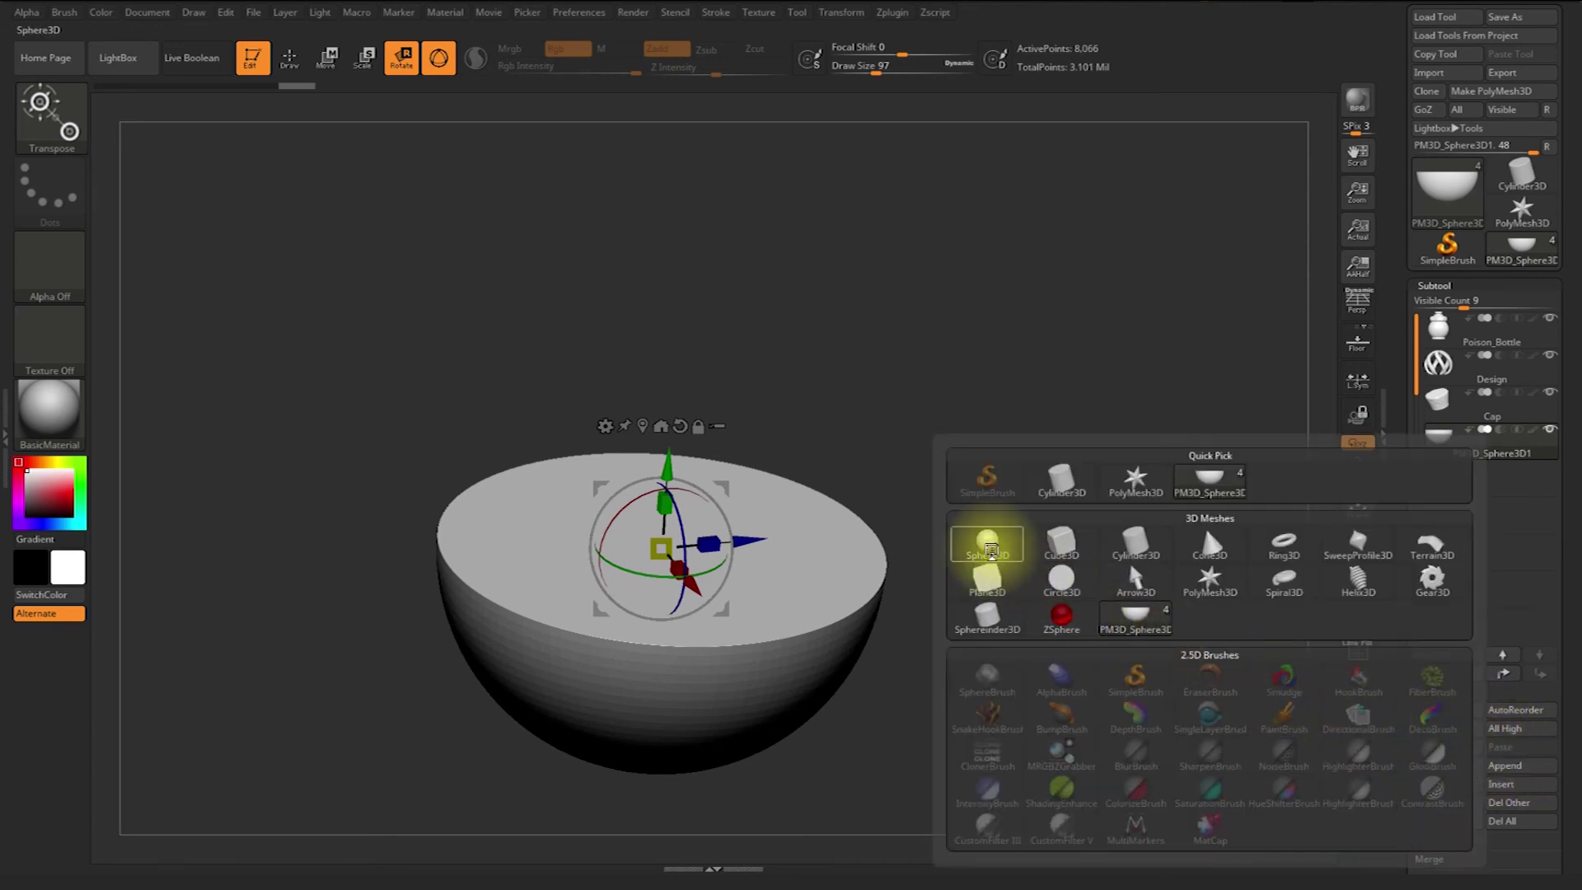
pyautogui.click(987, 544)
pyautogui.click(1464, 493)
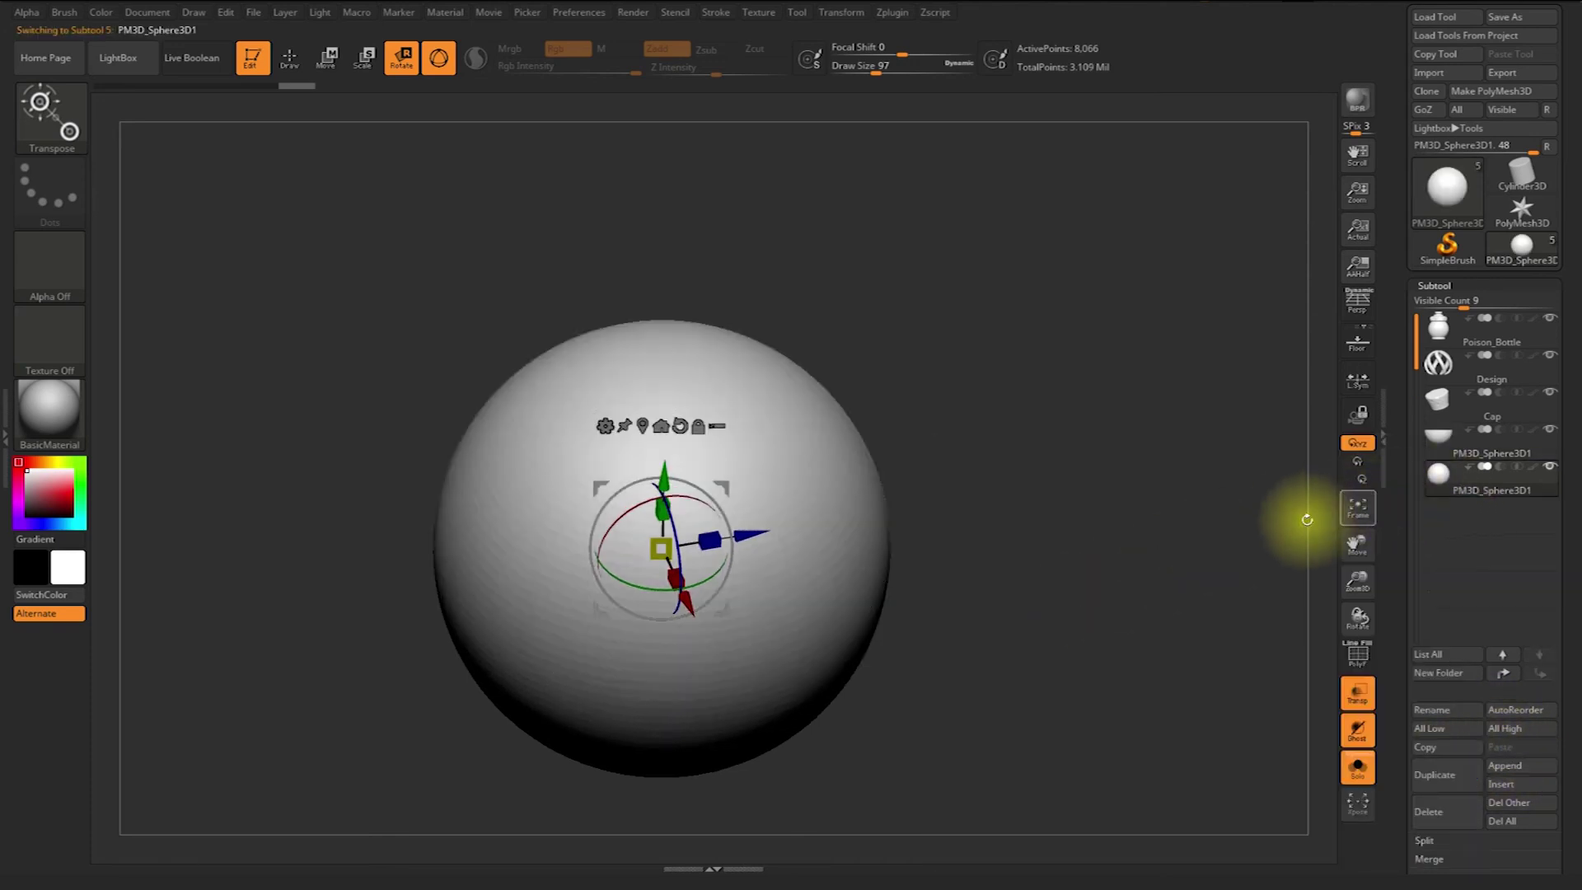
pyautogui.moveTo(666, 547); pyautogui.dragTo(671, 671)
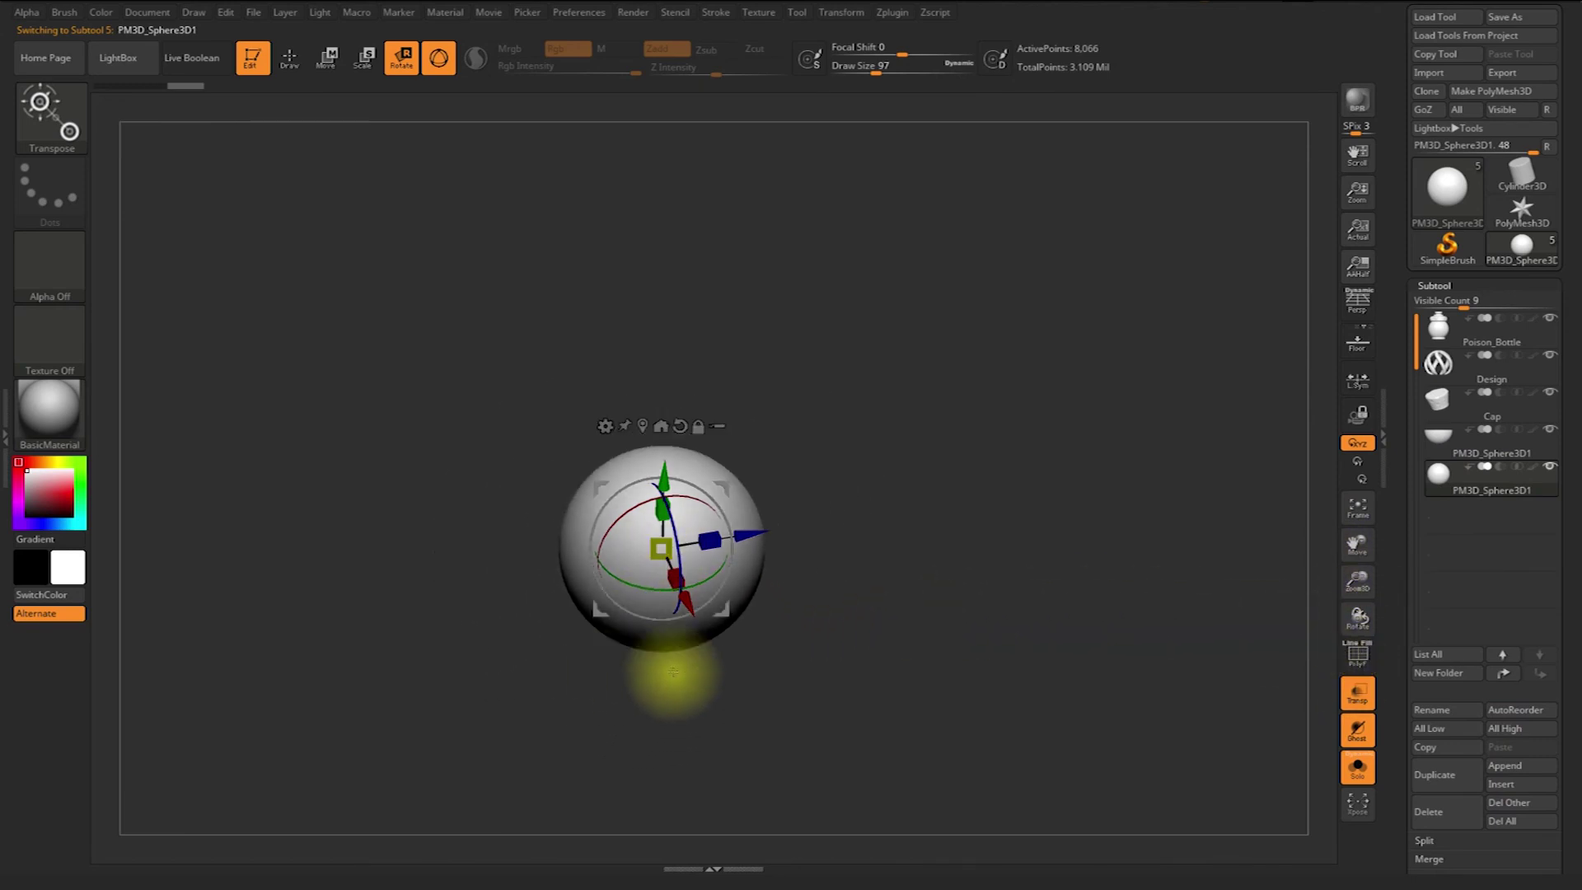
pyautogui.click(1357, 765)
pyautogui.moveTo(1024, 590); pyautogui.dragTo(1170, 583)
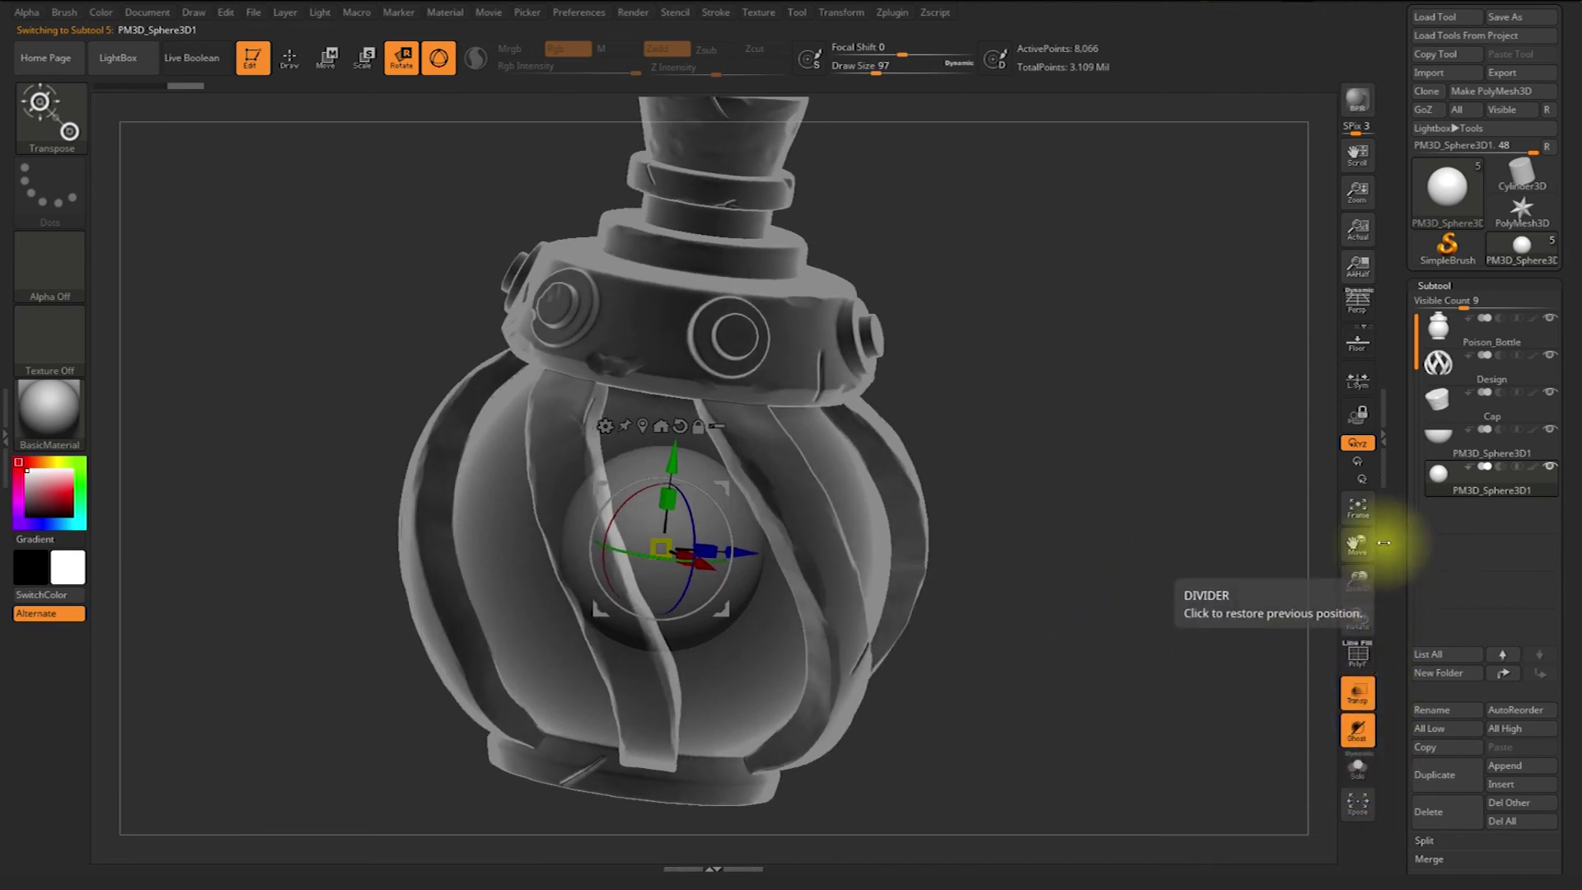
# Hide the Poison_Bottle subtool and turn off transparency to expose the liquid and sphere inside the bands
pyautogui.click(1550, 326)
pyautogui.moveTo(1137, 566); pyautogui.dragTo(1264, 601)
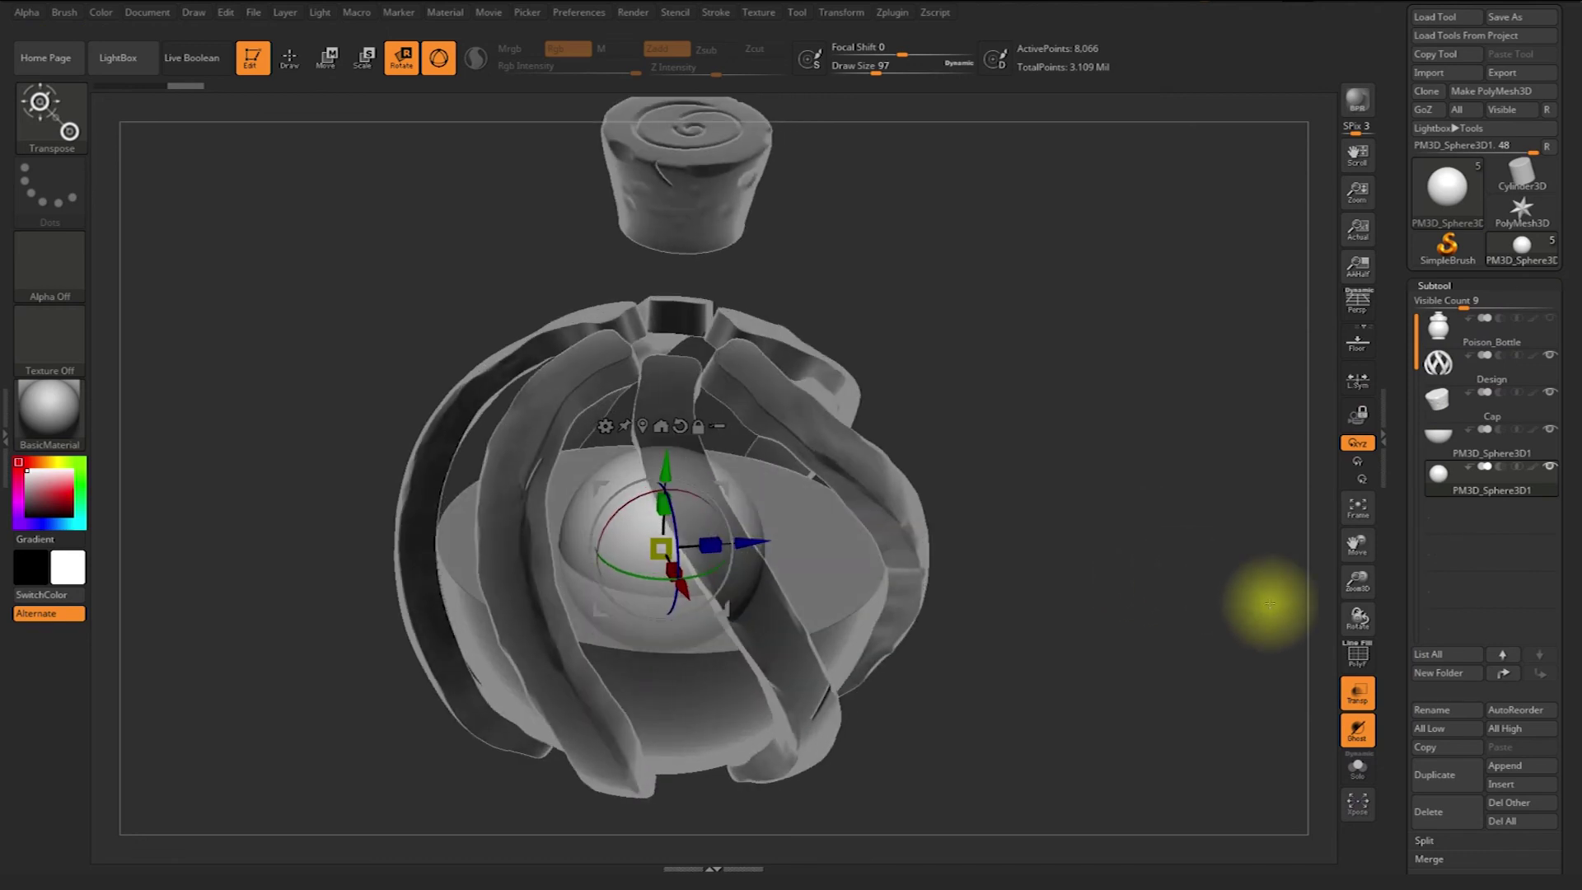
pyautogui.click(1358, 702)
pyautogui.moveTo(1211, 682); pyautogui.dragTo(1137, 676)
# Shrink the sphere to a small bubble and position it on the liquid's flat surface near the edge
pyautogui.moveTo(666, 546); pyautogui.dragTo(919, 624)
pyautogui.moveTo(871, 692); pyautogui.dragTo(837, 629)
pyautogui.moveTo(1042, 621); pyautogui.dragTo(818, 602)
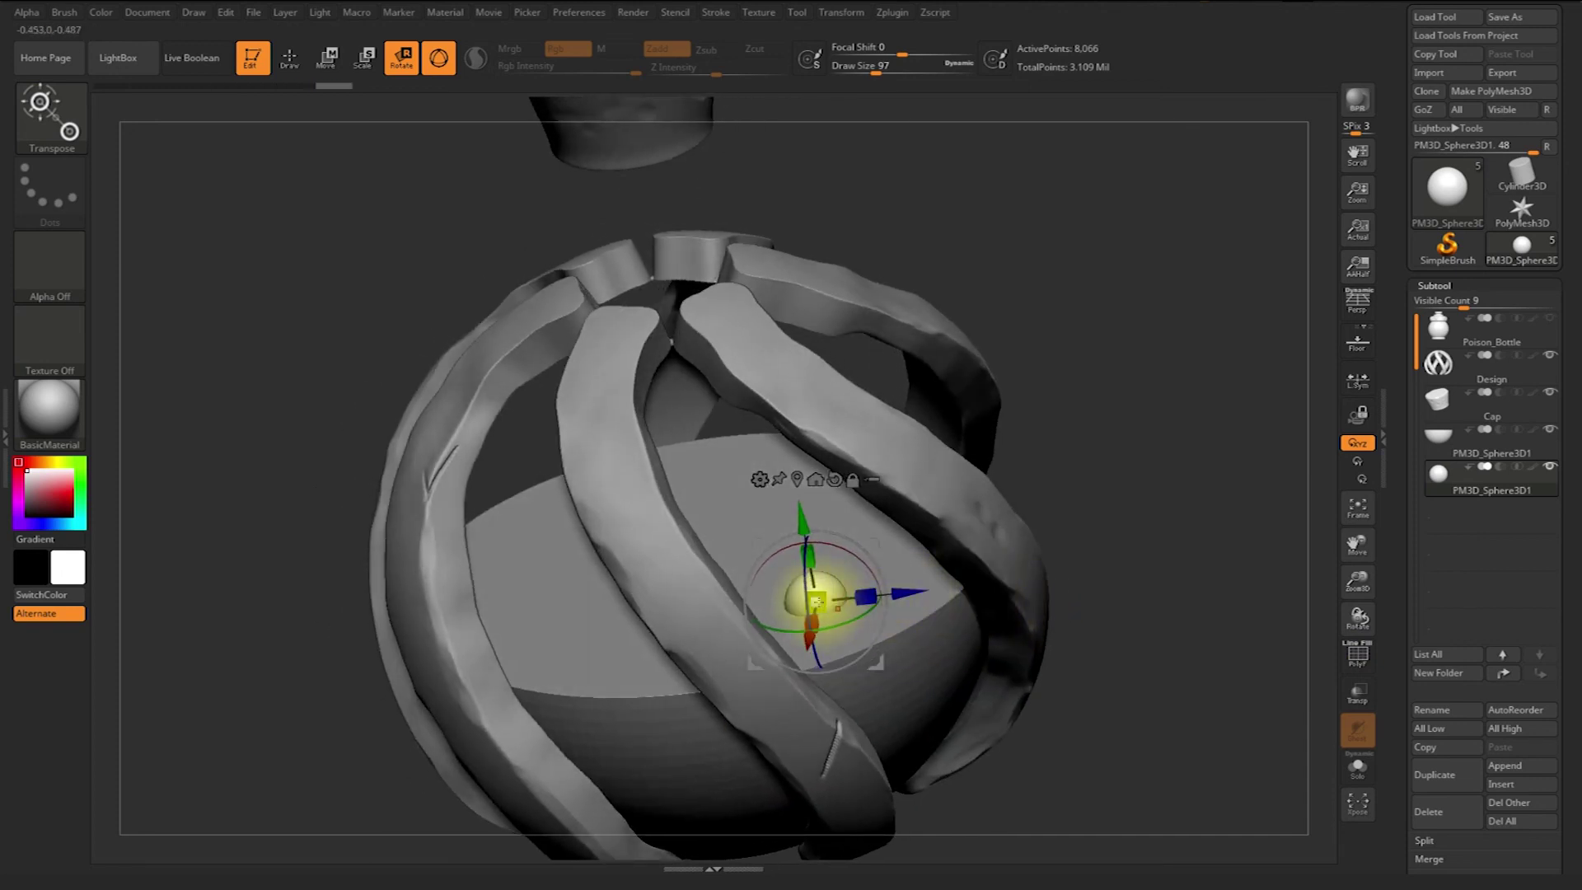
pyautogui.moveTo(801, 523); pyautogui.dragTo(800, 514)
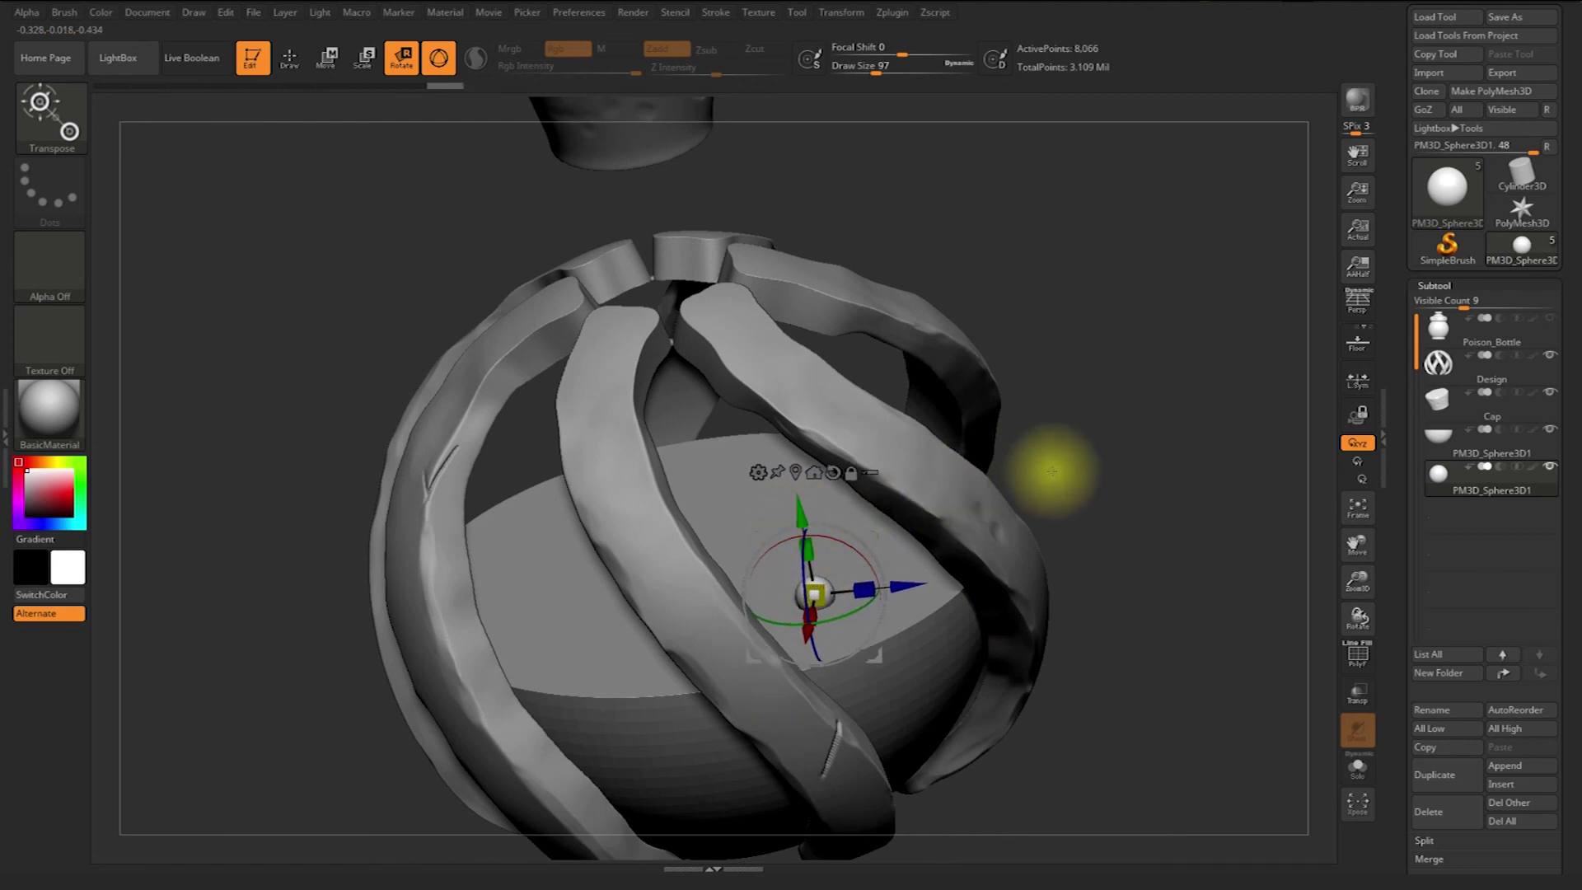
pyautogui.moveTo(1052, 463); pyautogui.dragTo(973, 536)
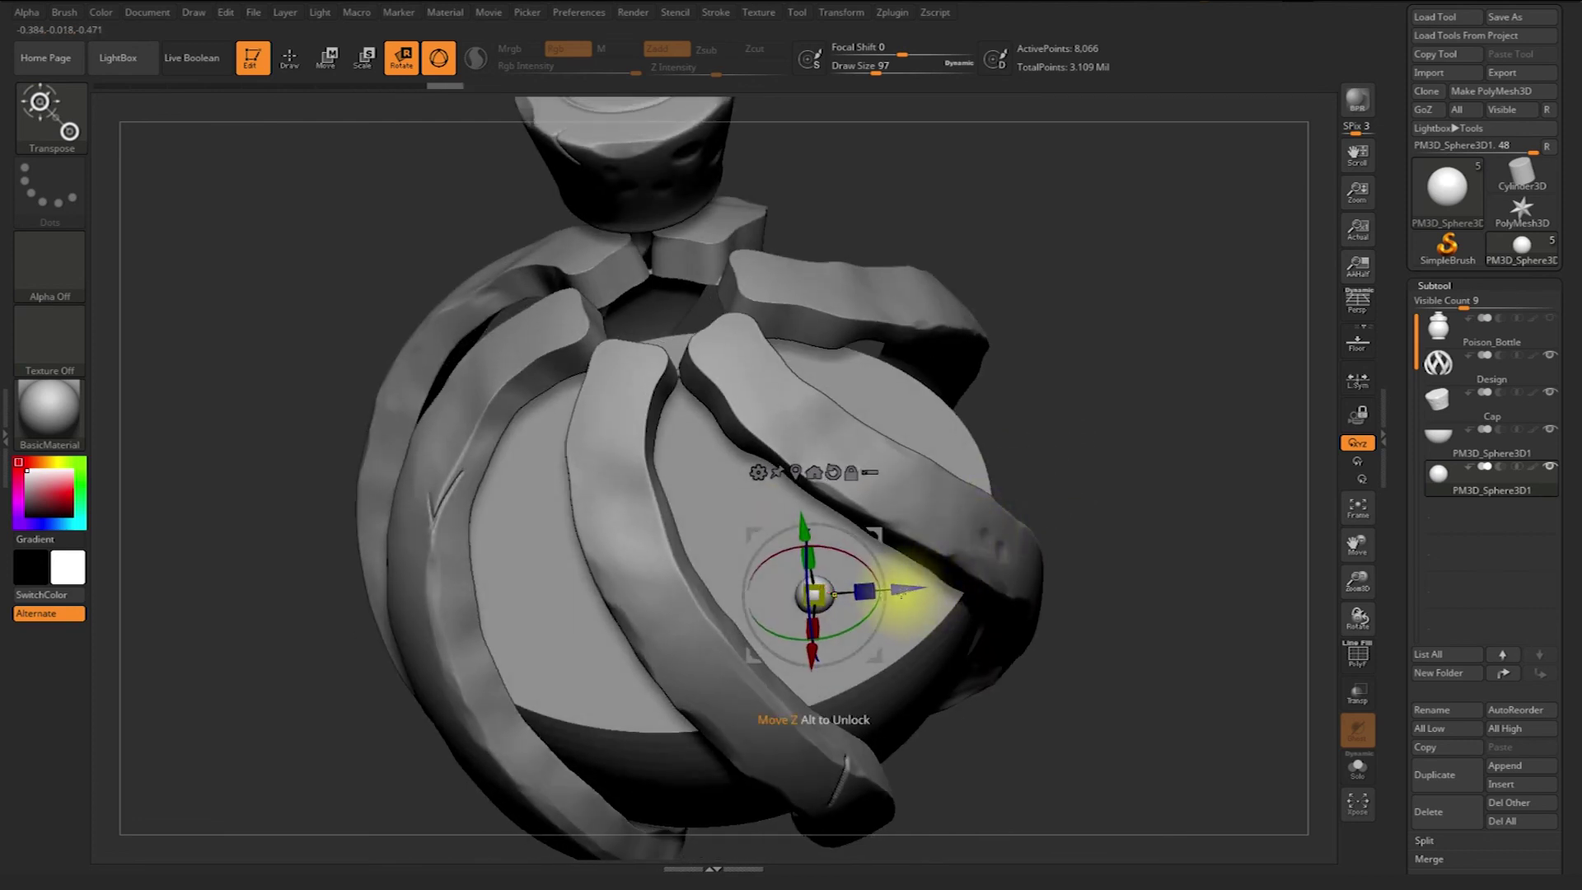
# Duplicate the small sphere into two smaller copies beside it on the liquid's surface, and clear the mask
pyautogui.keyDown('ctrl'); pyautogui.moveTo(923, 591); pyautogui.dragTo(951, 587); pyautogui.keyUp('ctrl')
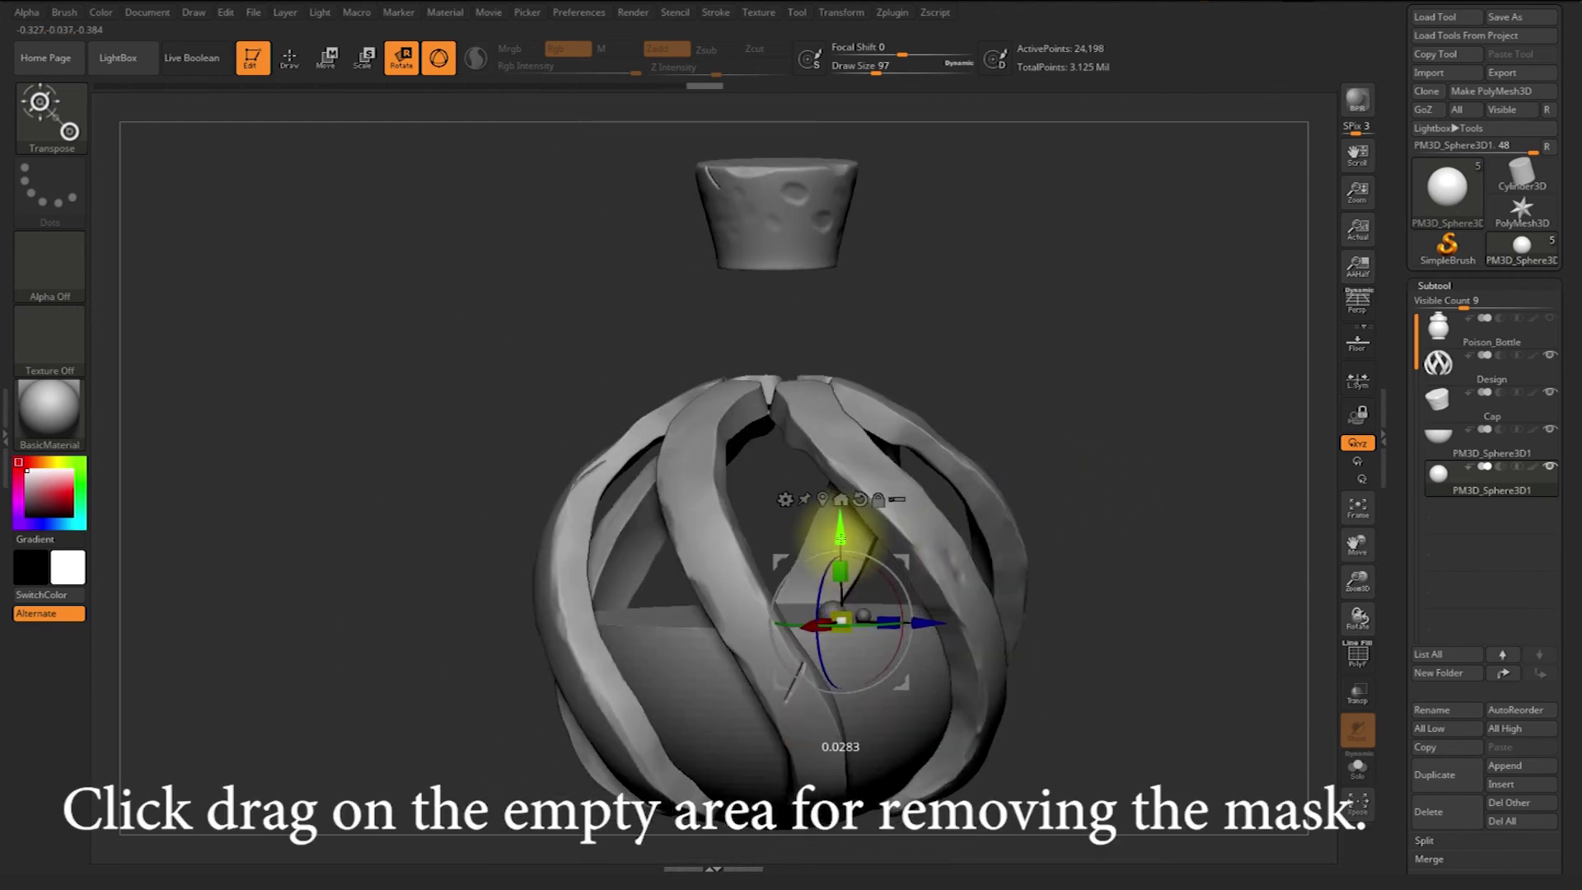
pyautogui.keyDown('alt'); pyautogui.moveTo(1086, 488); pyautogui.dragTo(1110, 519); pyautogui.keyUp('alt')
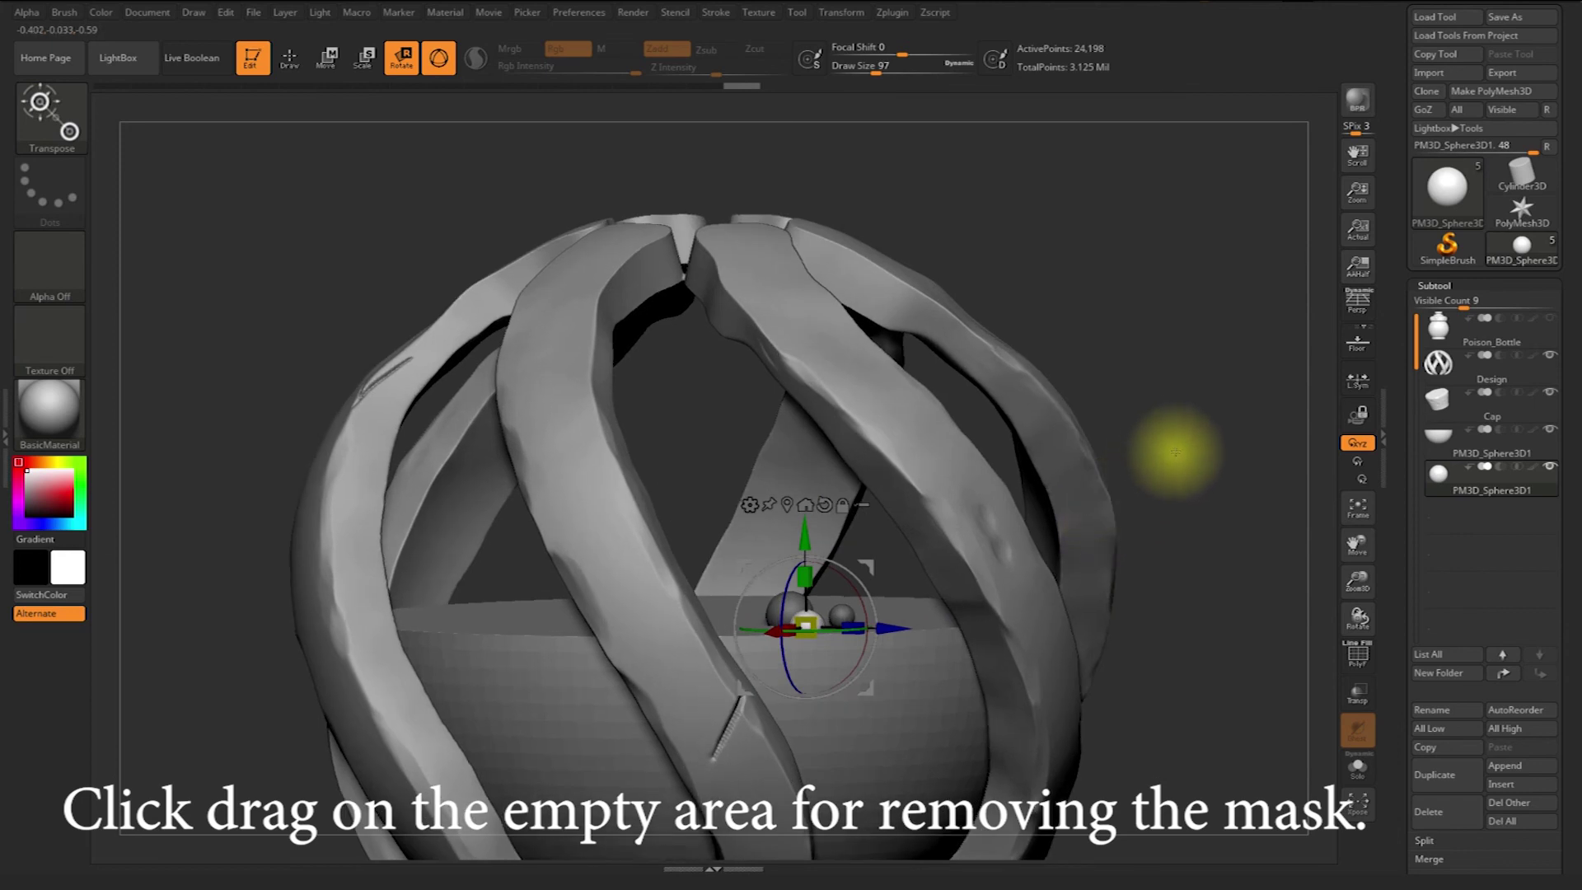
pyautogui.press('q')
pyautogui.keyDown('ctrl'); pyautogui.moveTo(1082, 484); pyautogui.dragTo(1184, 477); pyautogui.keyUp('ctrl')
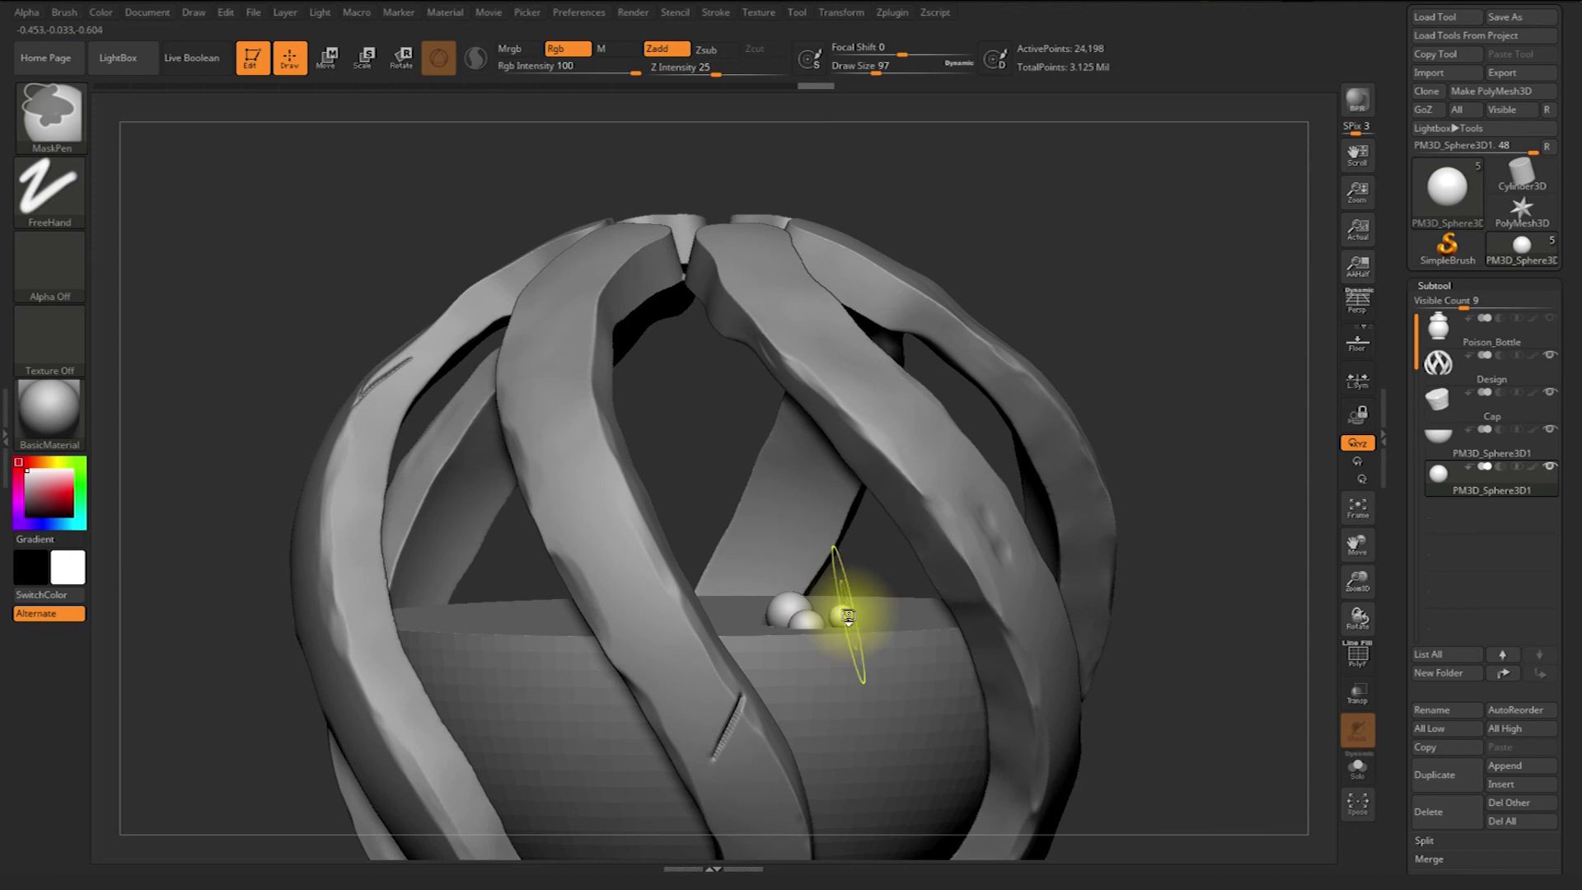
# Try adjusting the height of the small spheres on the liquid's surface, and undo the move
pyautogui.moveTo(1176, 459)
pyautogui.mouseDown()
pyautogui.moveTo(1195, 484)
pyautogui.moveTo(1112, 515)
pyautogui.mouseUp()
pyautogui.press('w')
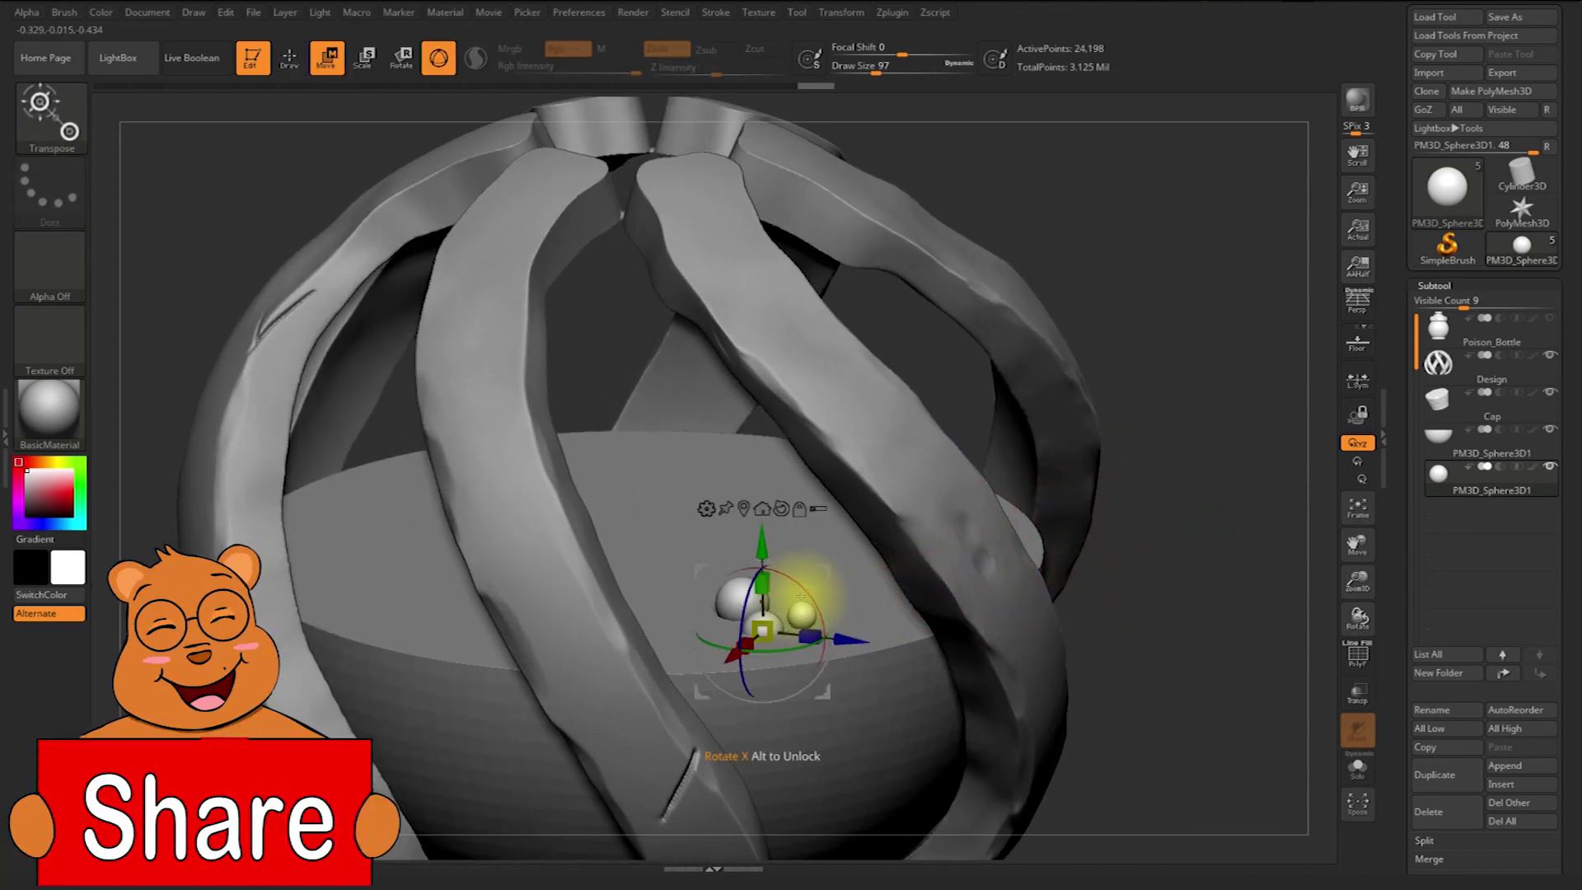
pyautogui.moveTo(762, 566); pyautogui.dragTo(762, 554)
pyautogui.hotkey('ctrl', 'z')
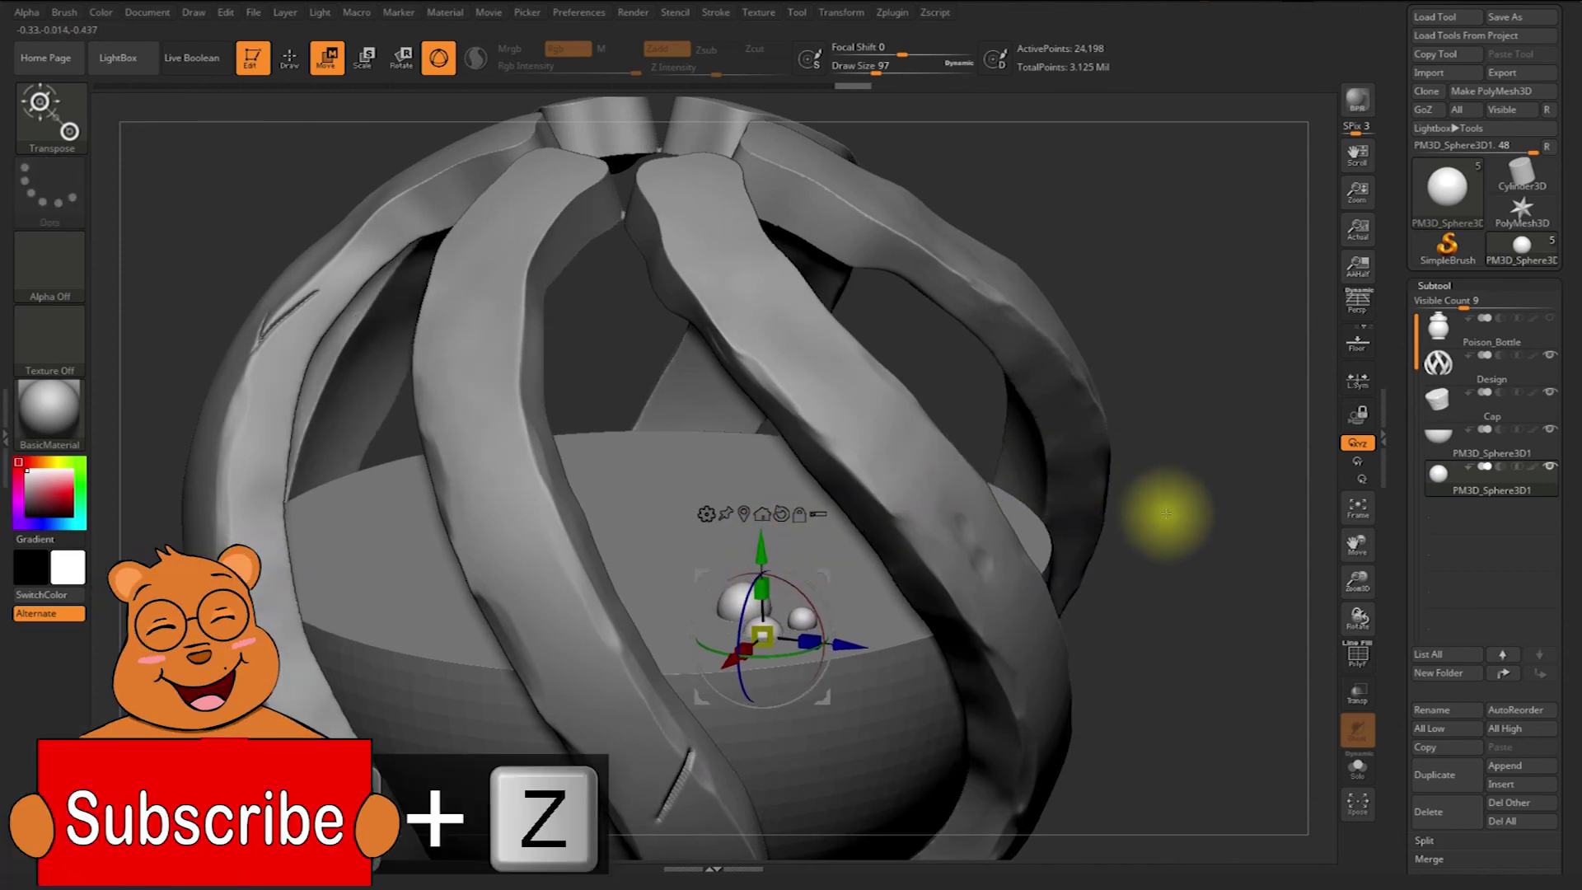